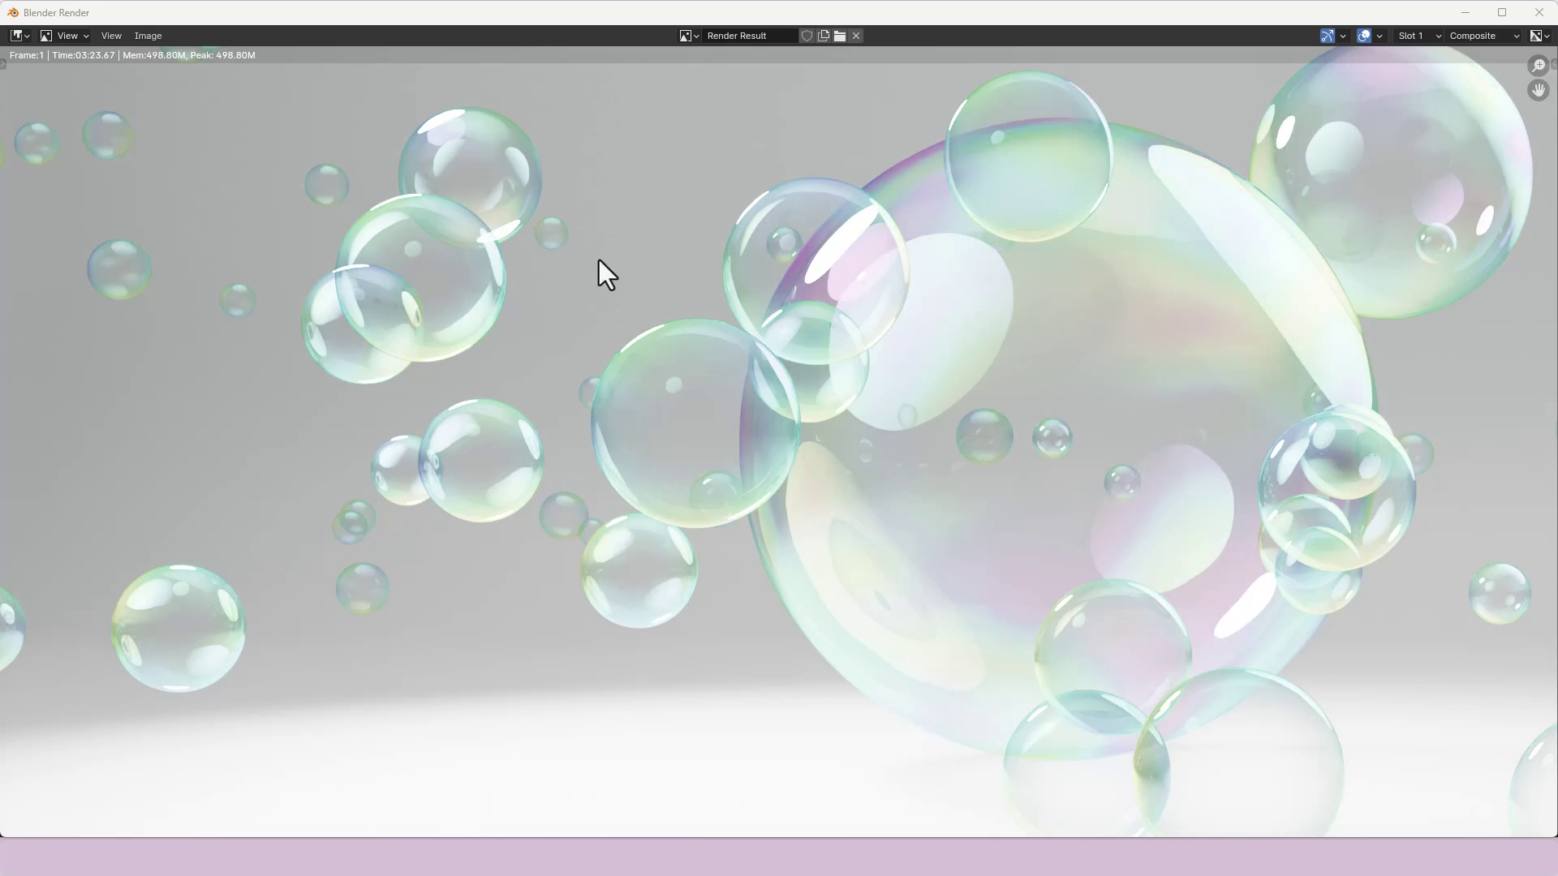
- Close the finished render and compare the scene with the PREVIEW collection hidden and shown in the Layout workspace
click(1539, 12)
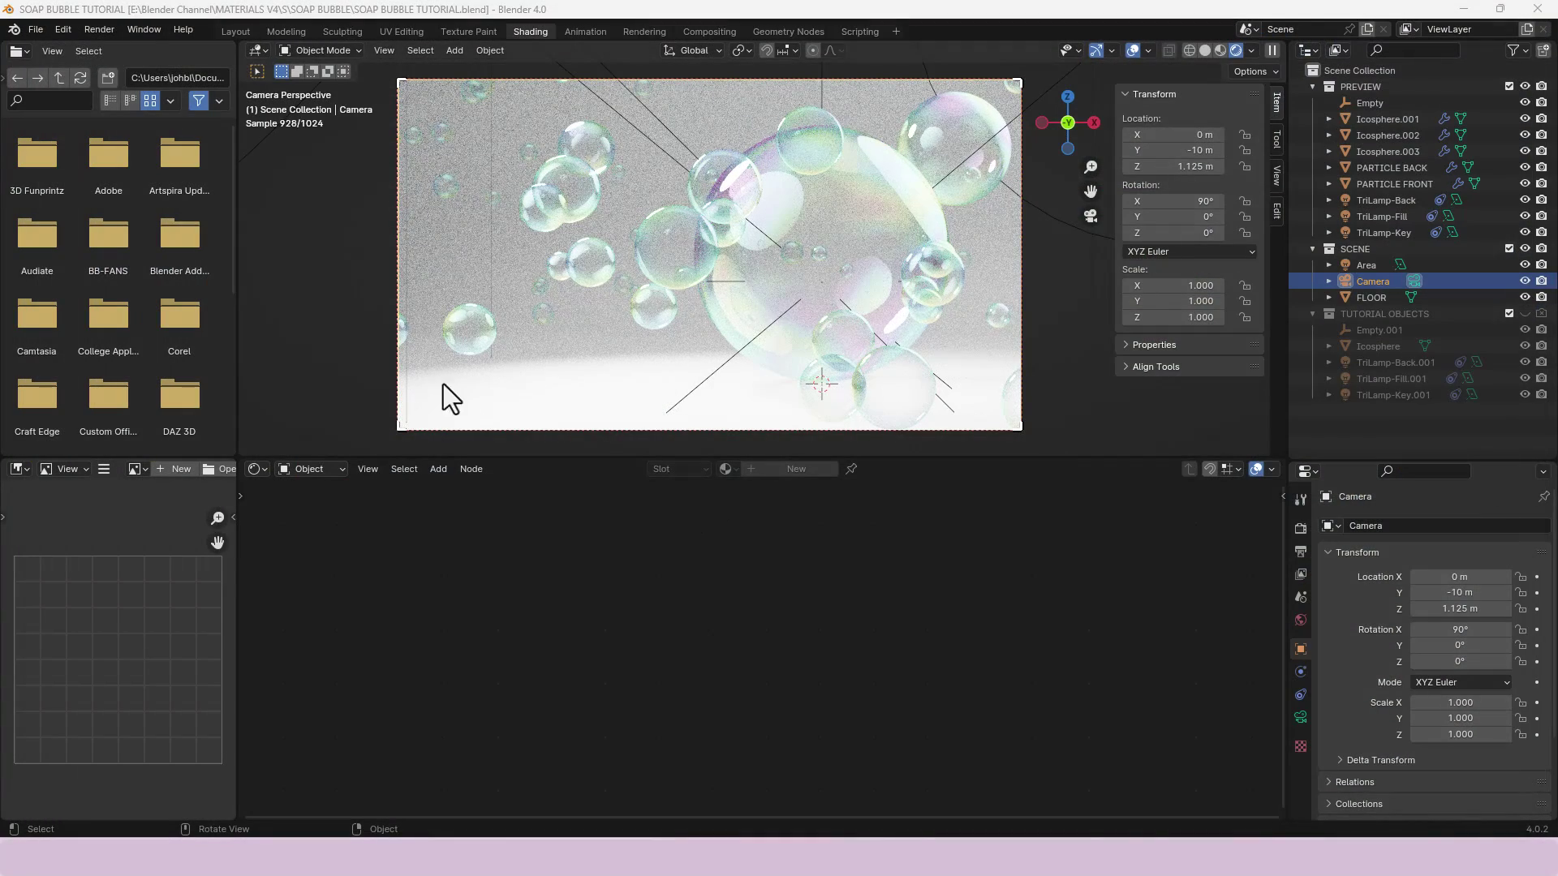
click(240, 30)
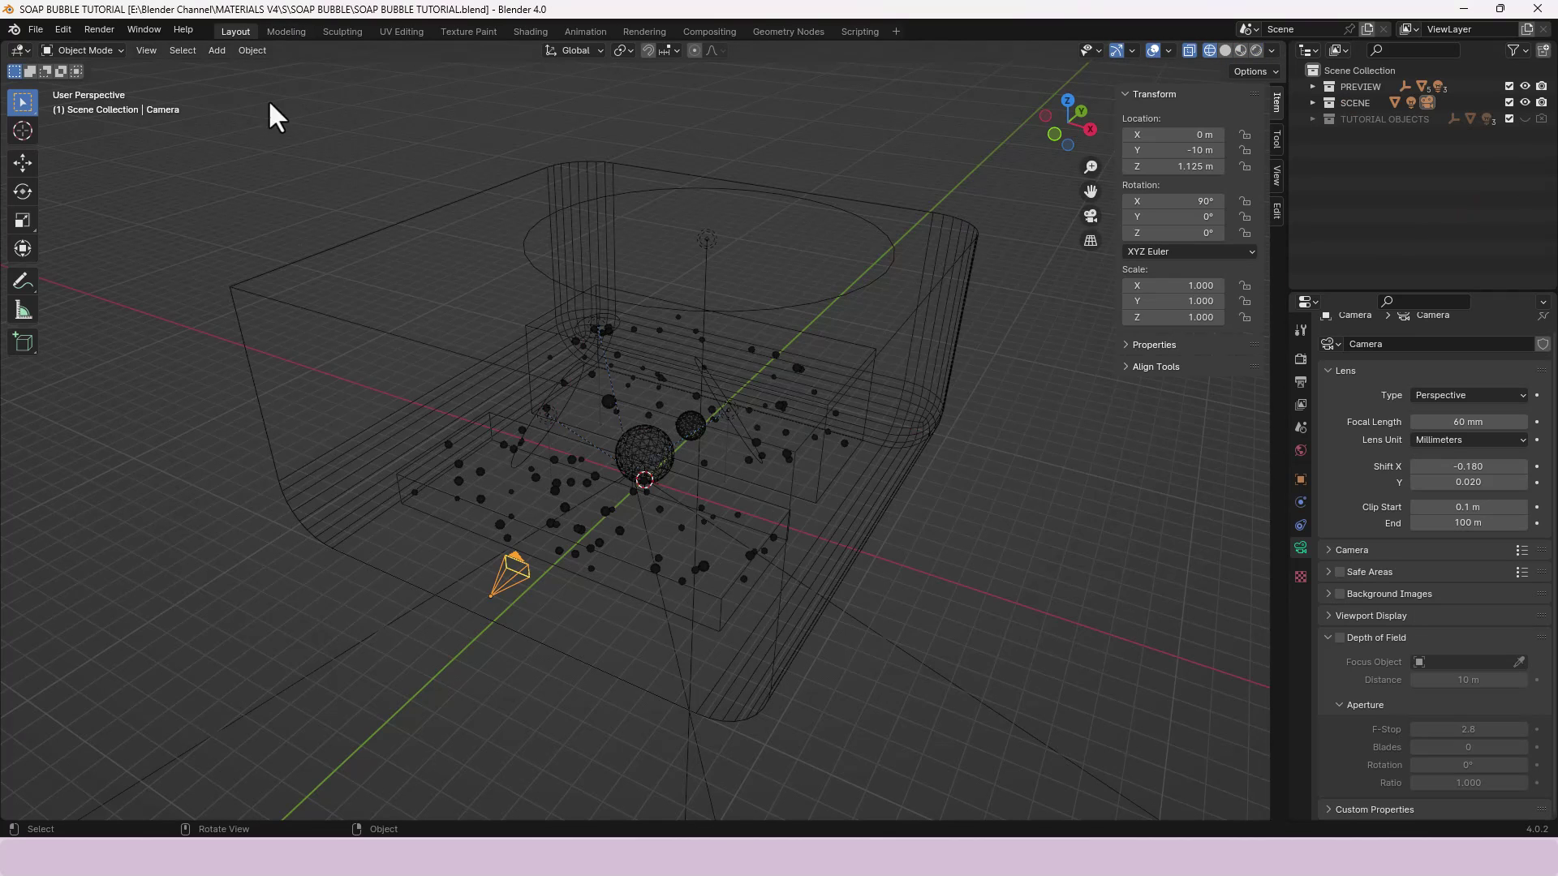
click(1525, 103)
click(1525, 101)
click(1525, 87)
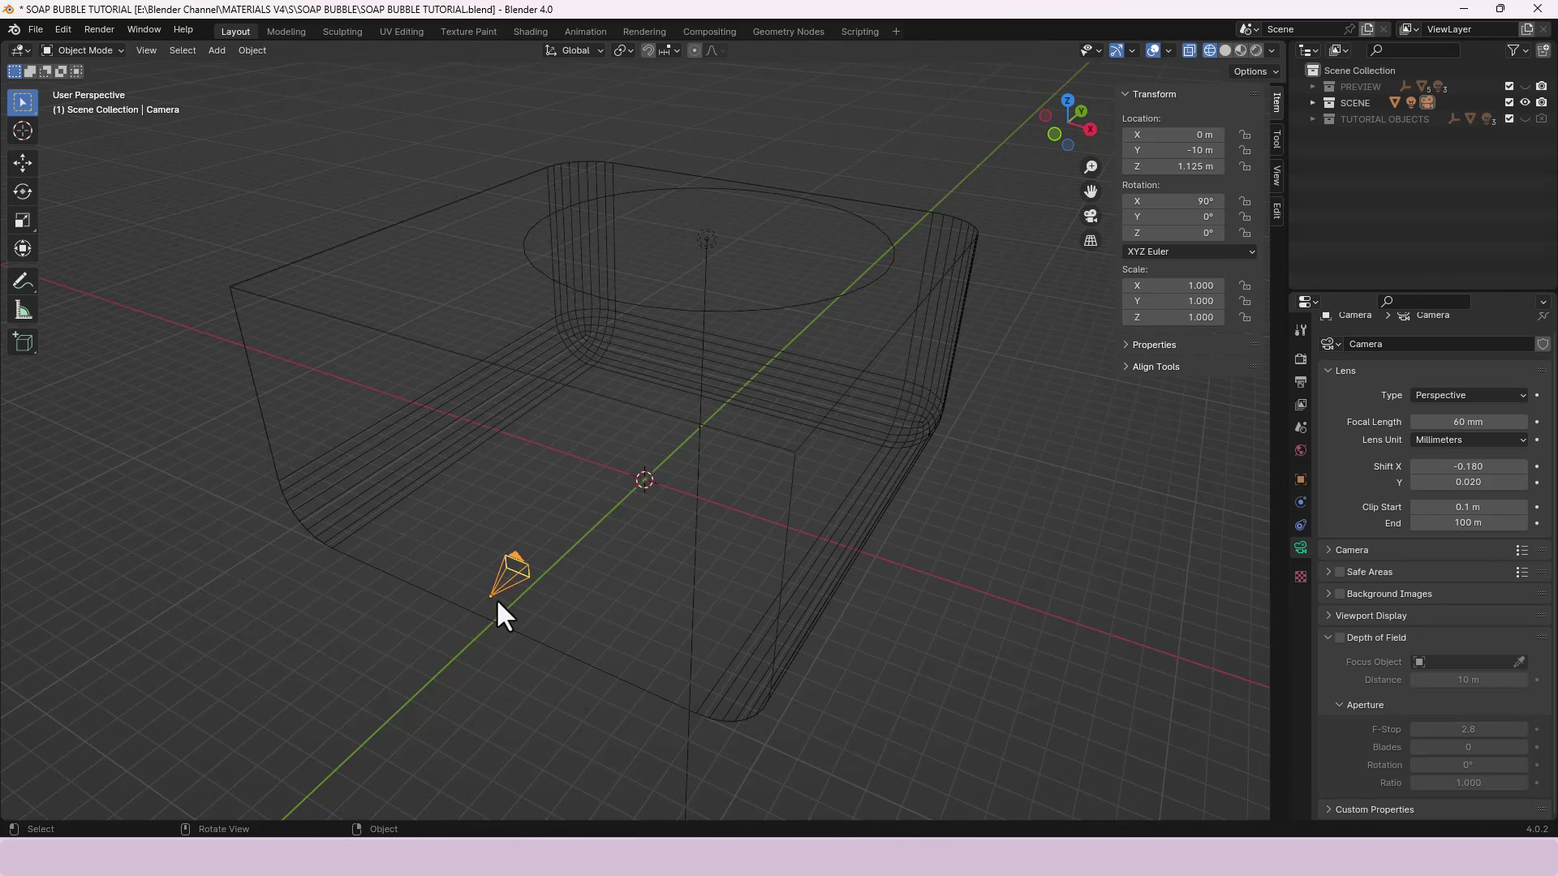
click(1526, 86)
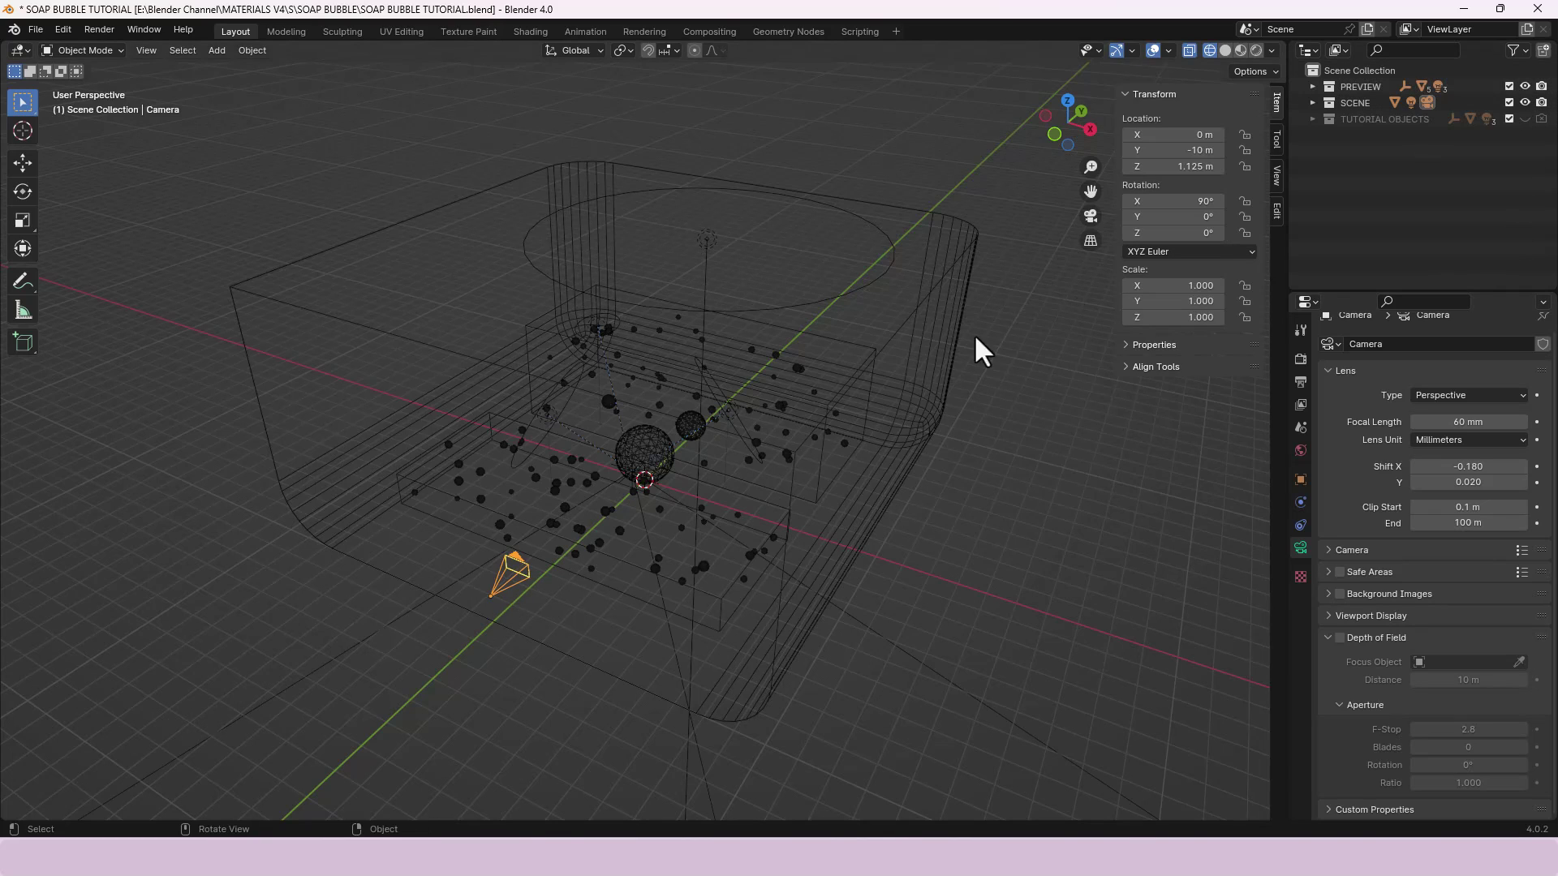
- Examine the three icospheres, the area light and the PARTICLE BACK and PARTICLE FRONT emitter boxes in the wireframe scene
click(646, 454)
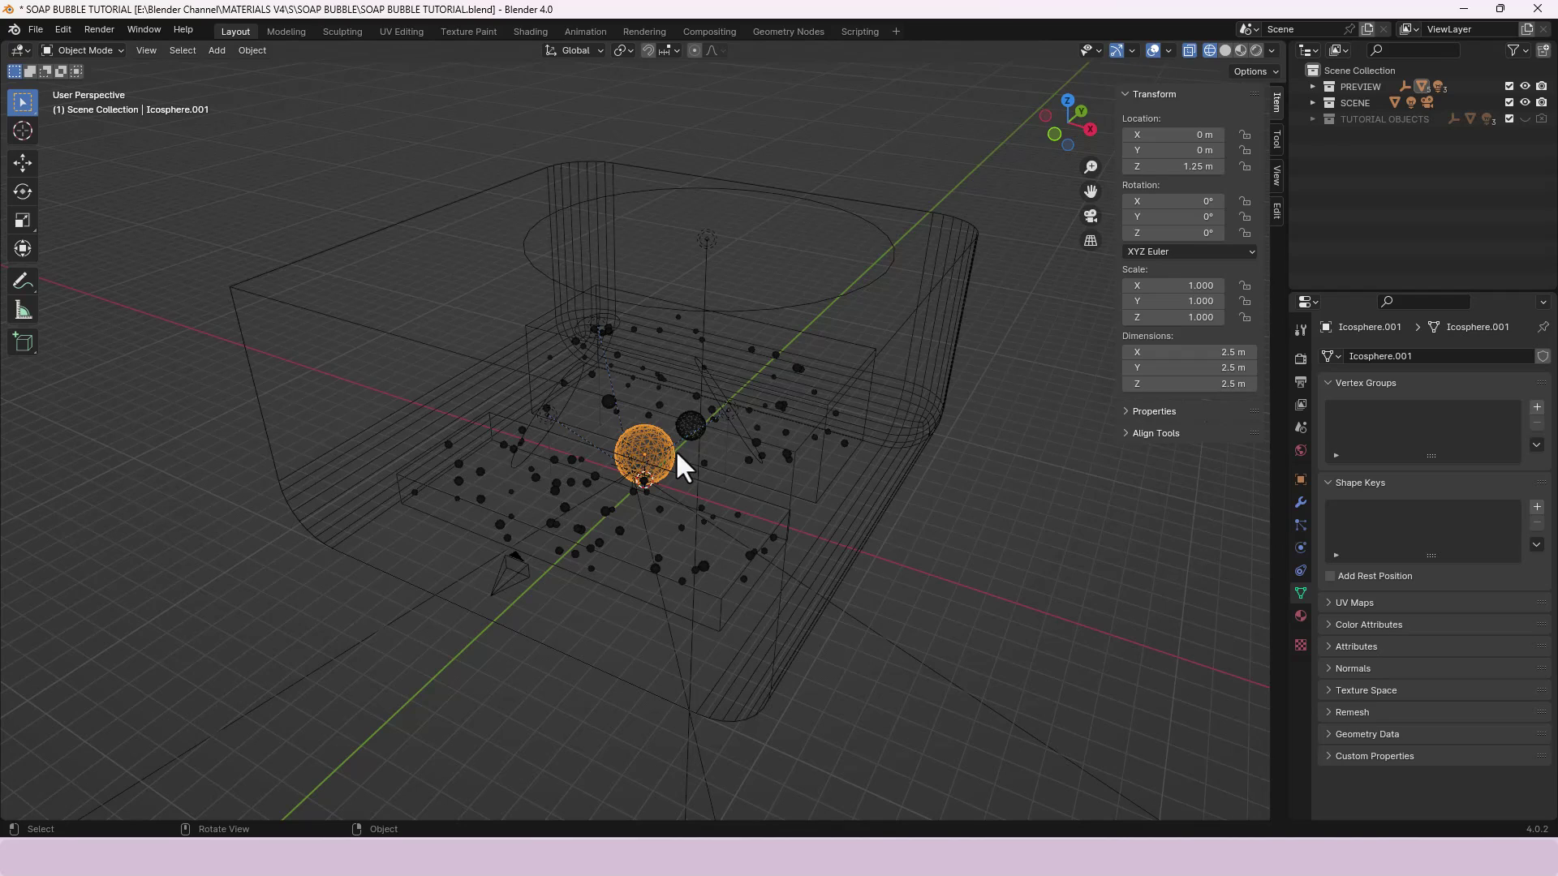
click(688, 426)
click(609, 402)
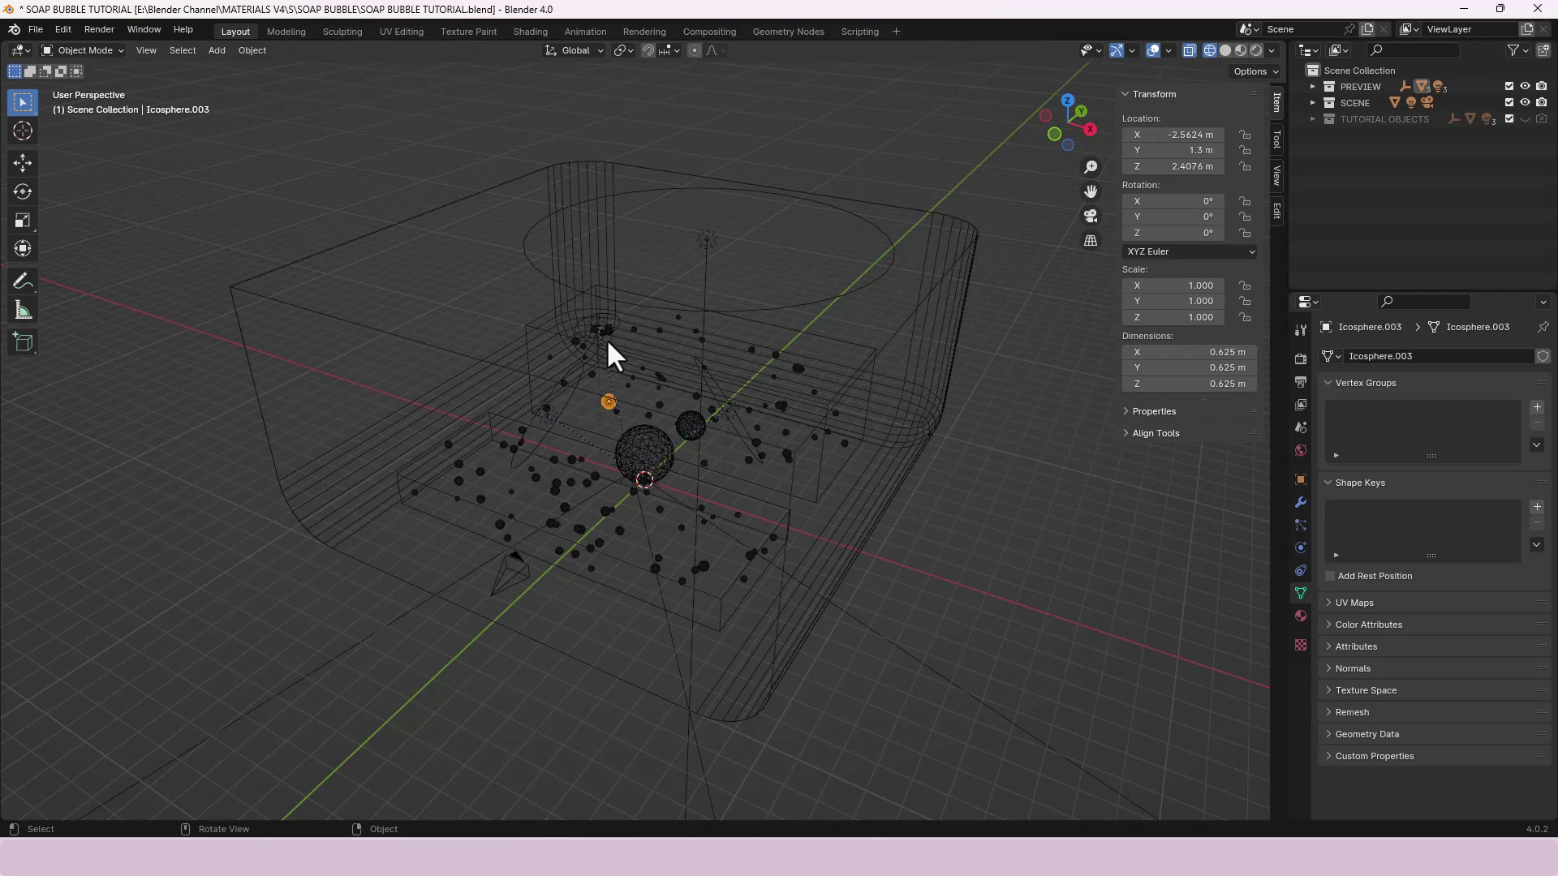
click(666, 349)
click(702, 310)
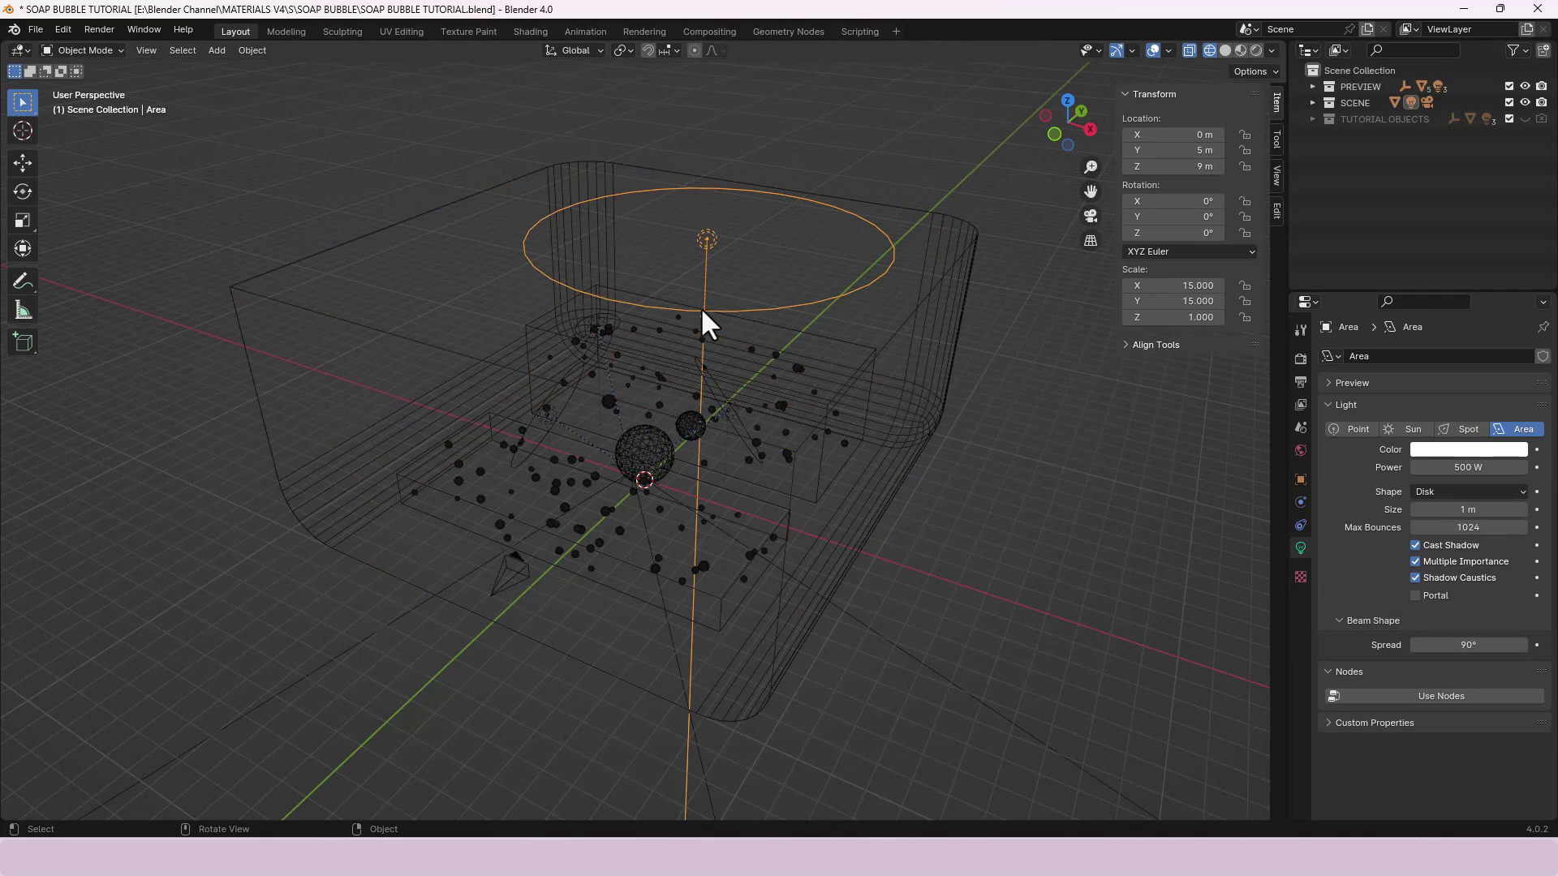
click(672, 302)
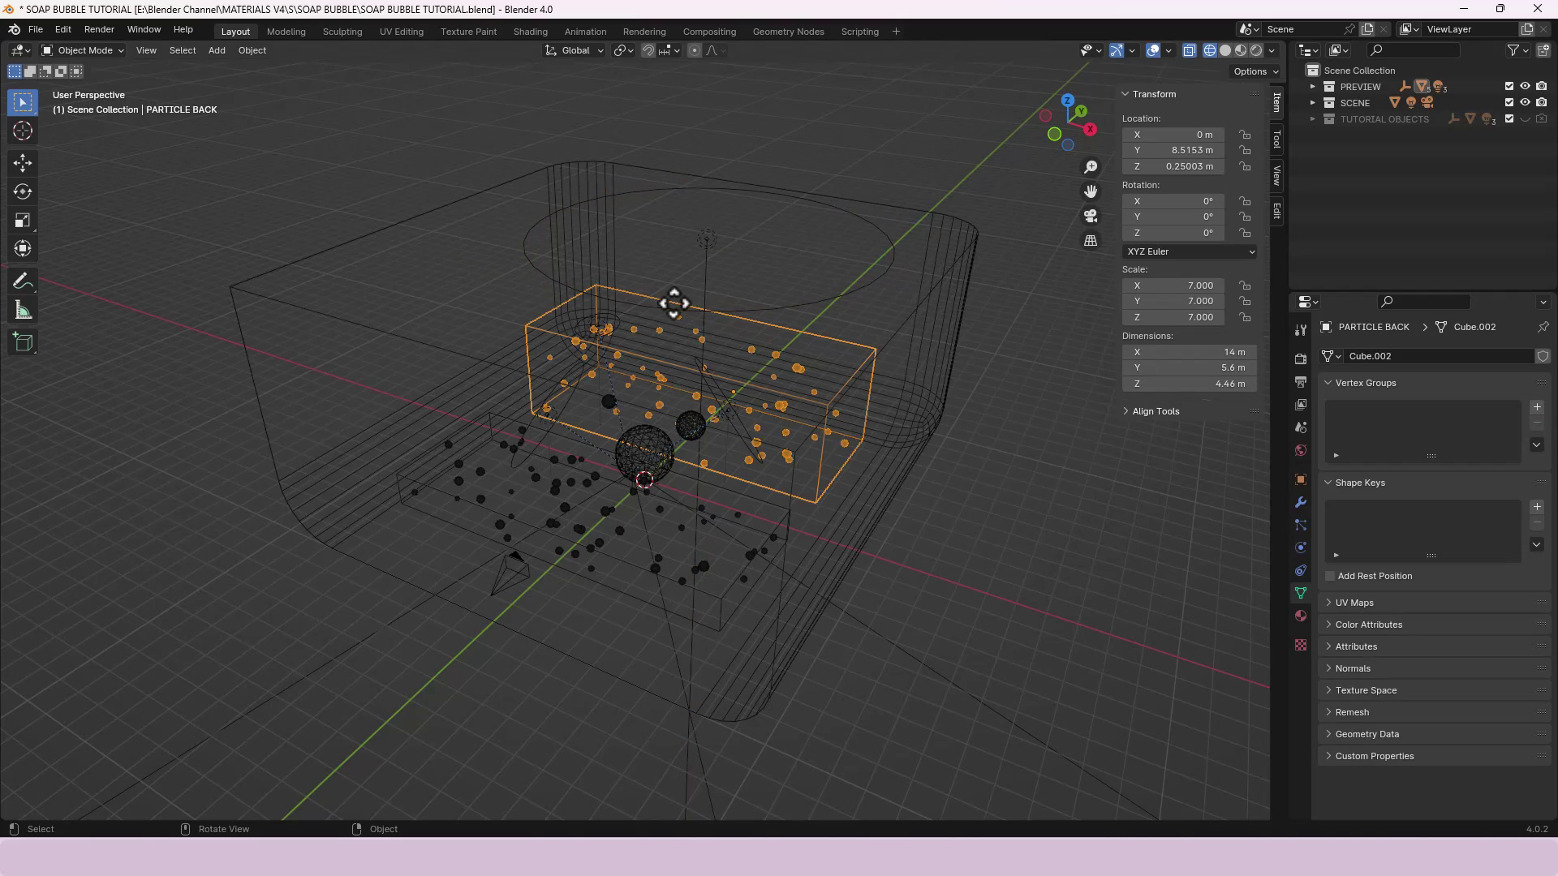
click(597, 539)
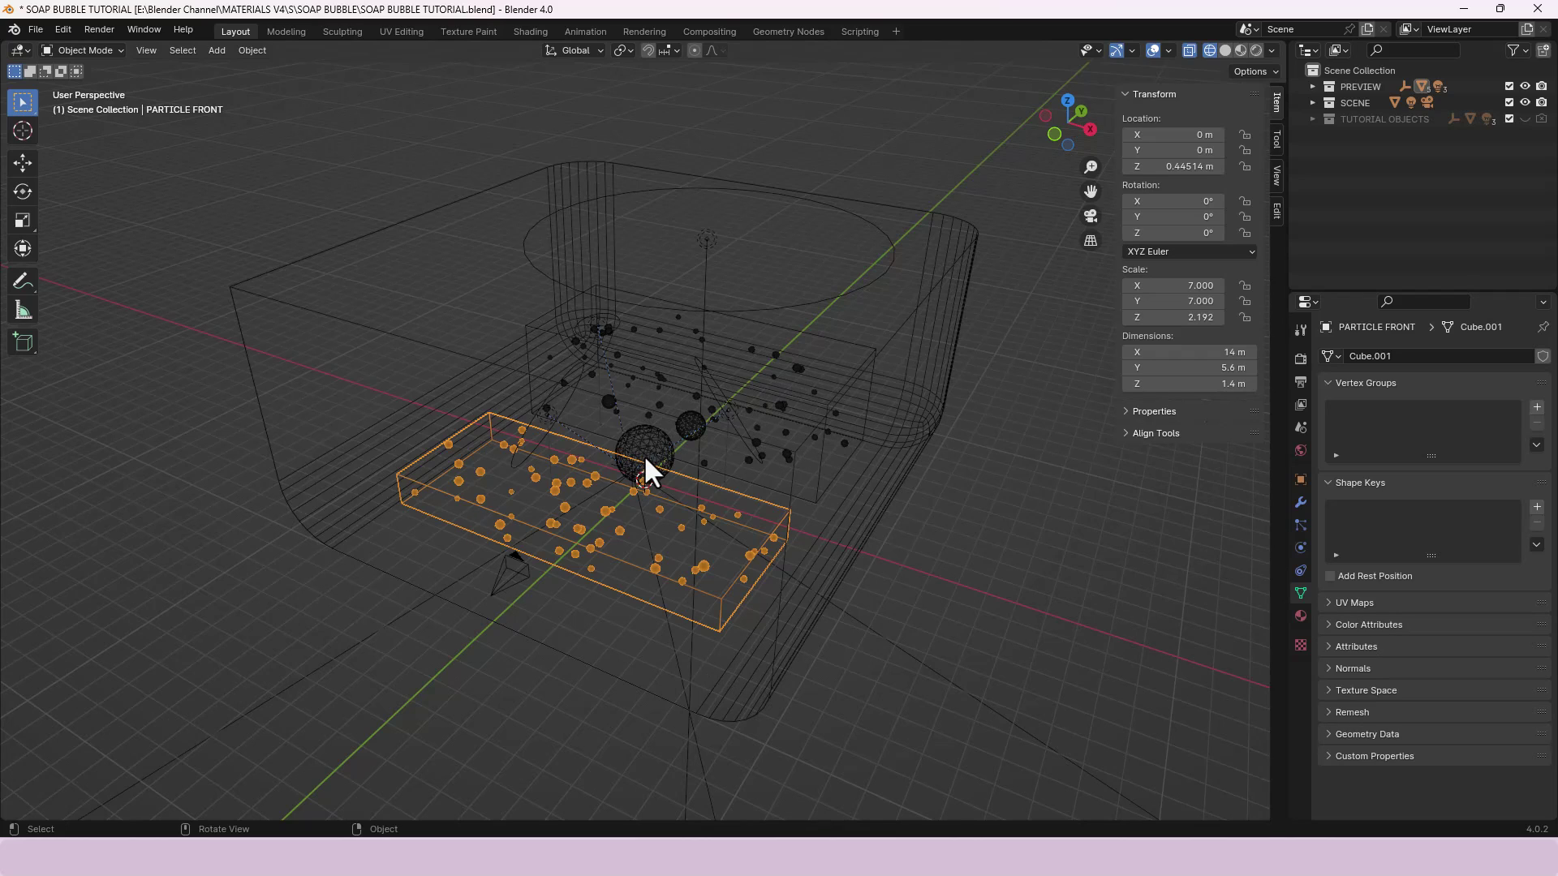
middle_drag(647, 456, 693, 449)
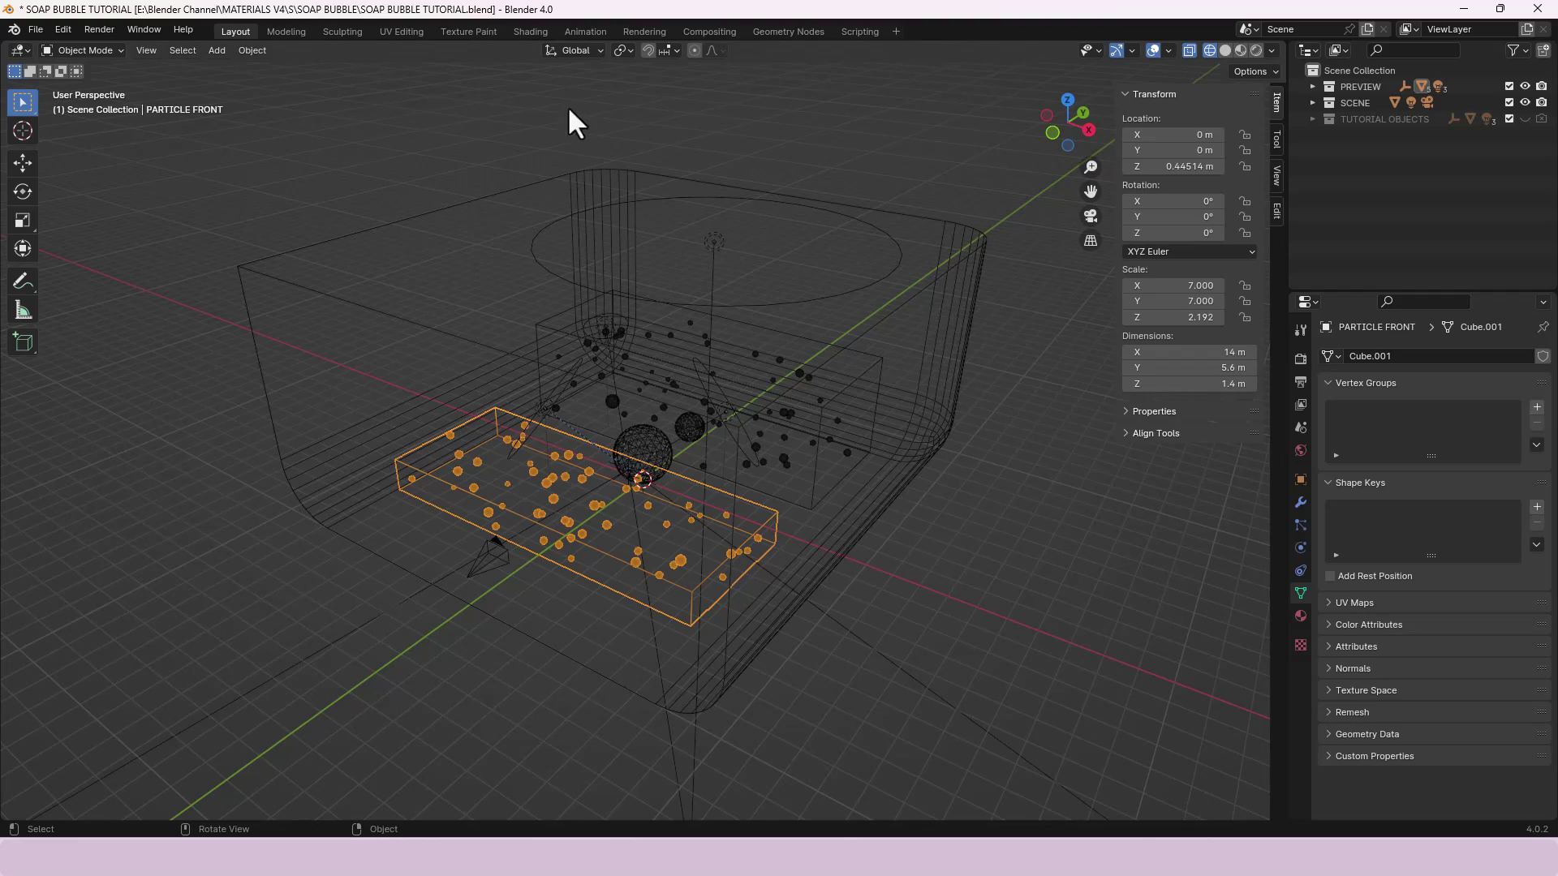
- Return to the Shading workspace, hide the PREVIEW collection and make the TUTORIAL OBJECTS collection visible
click(530, 31)
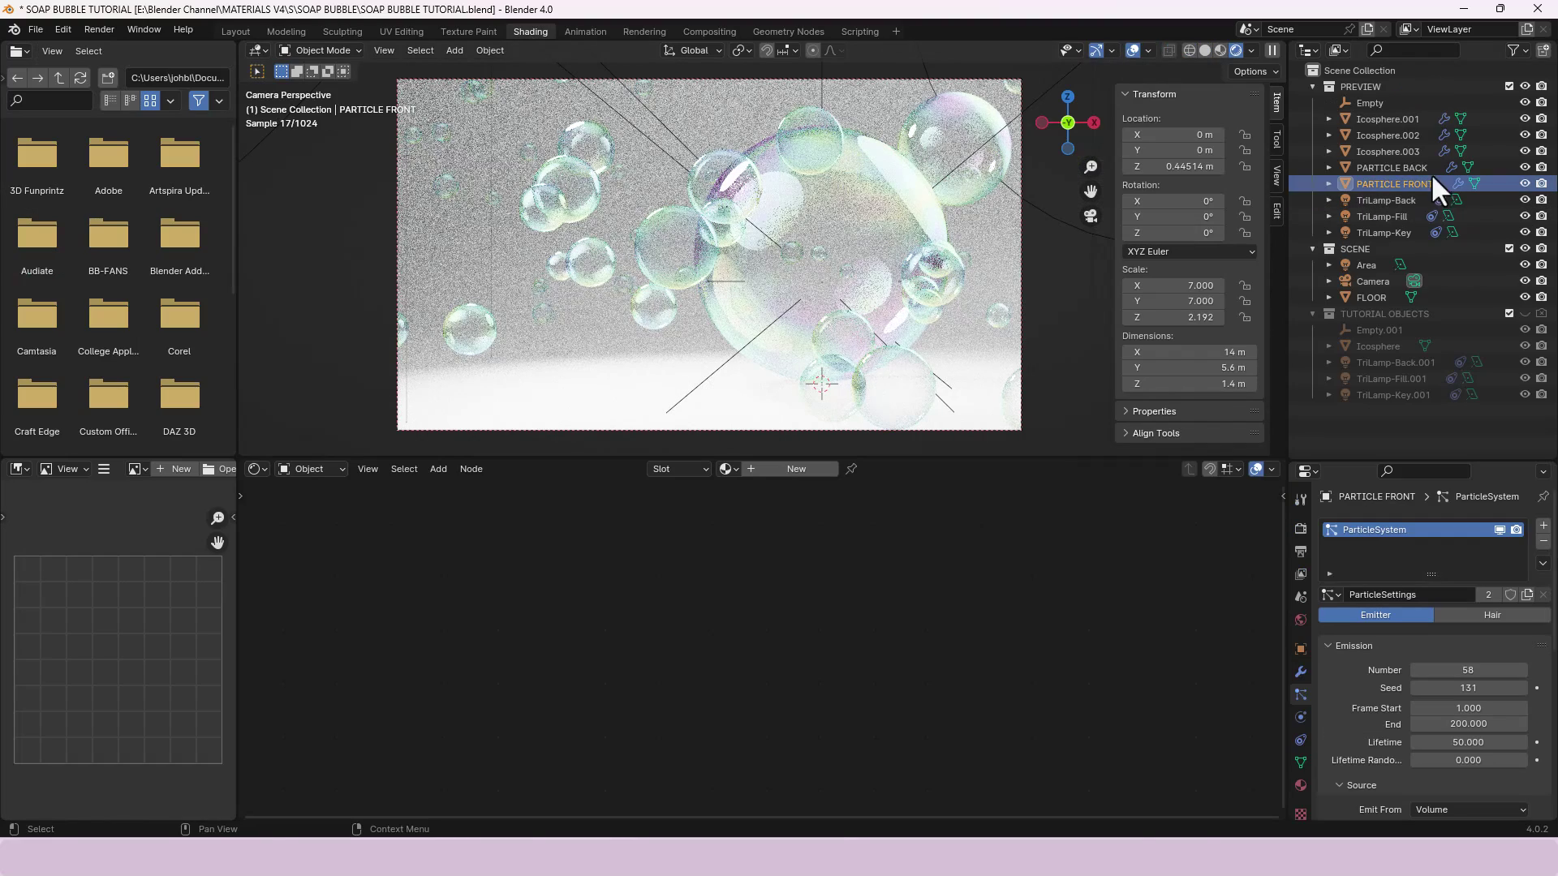
click(1313, 86)
click(1313, 103)
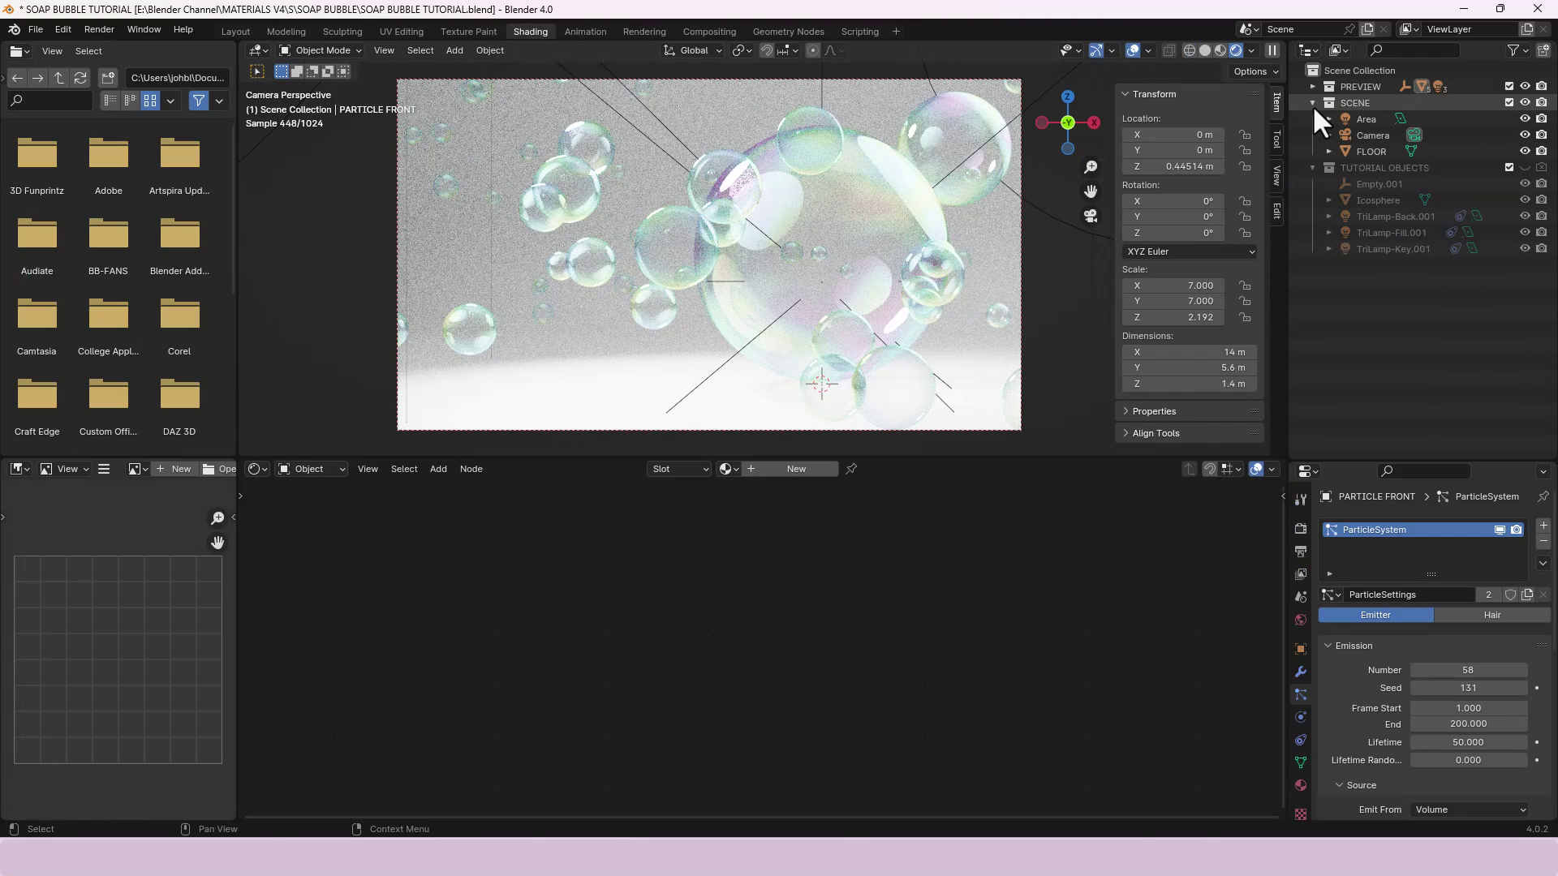
click(1525, 86)
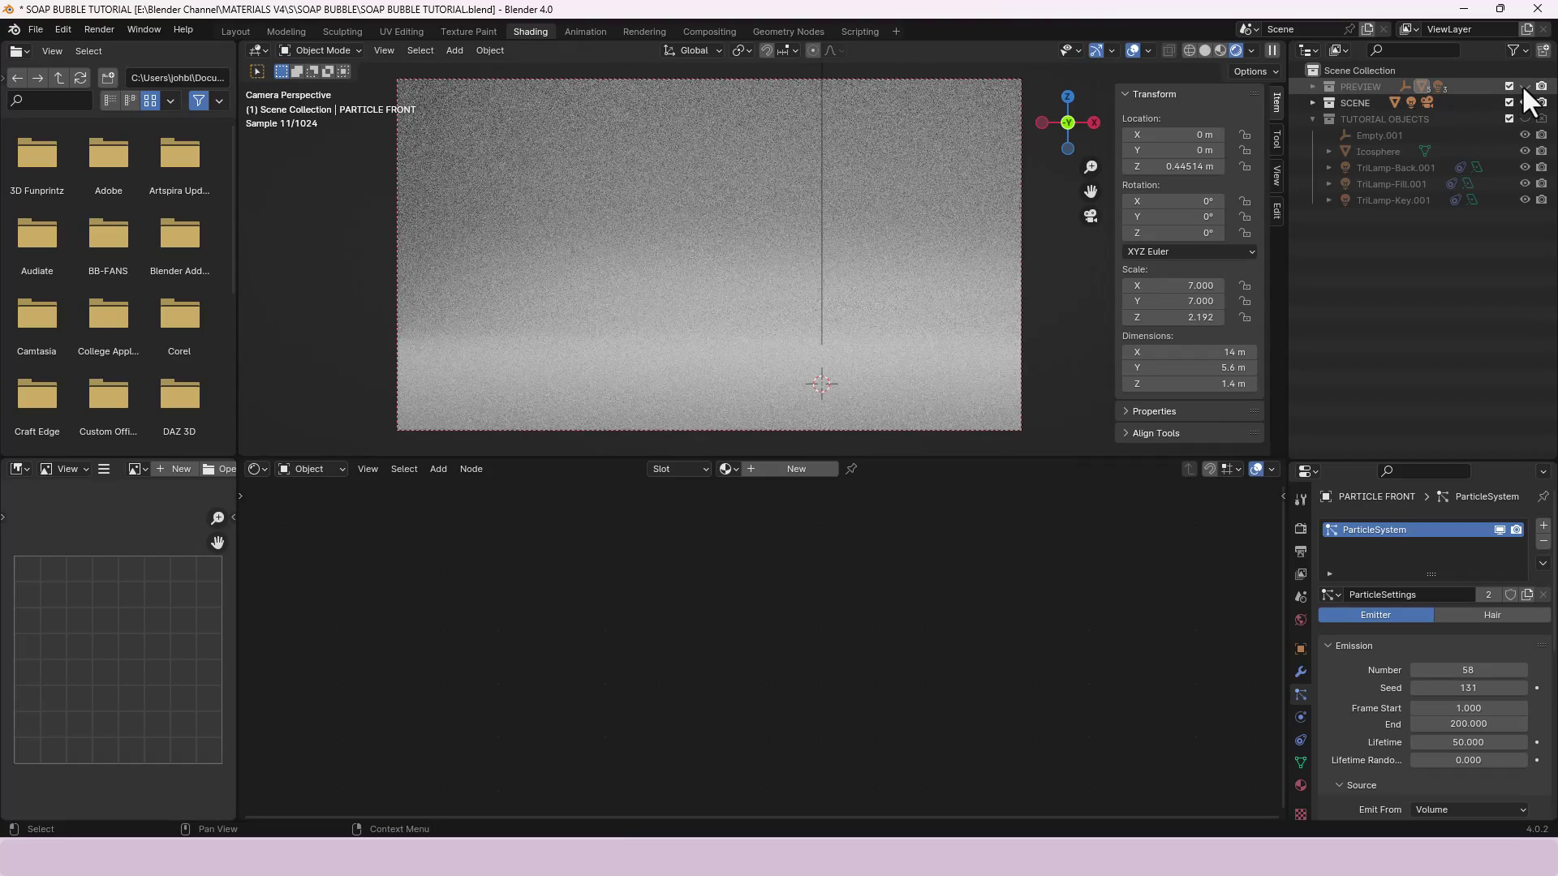
click(1525, 102)
click(1525, 119)
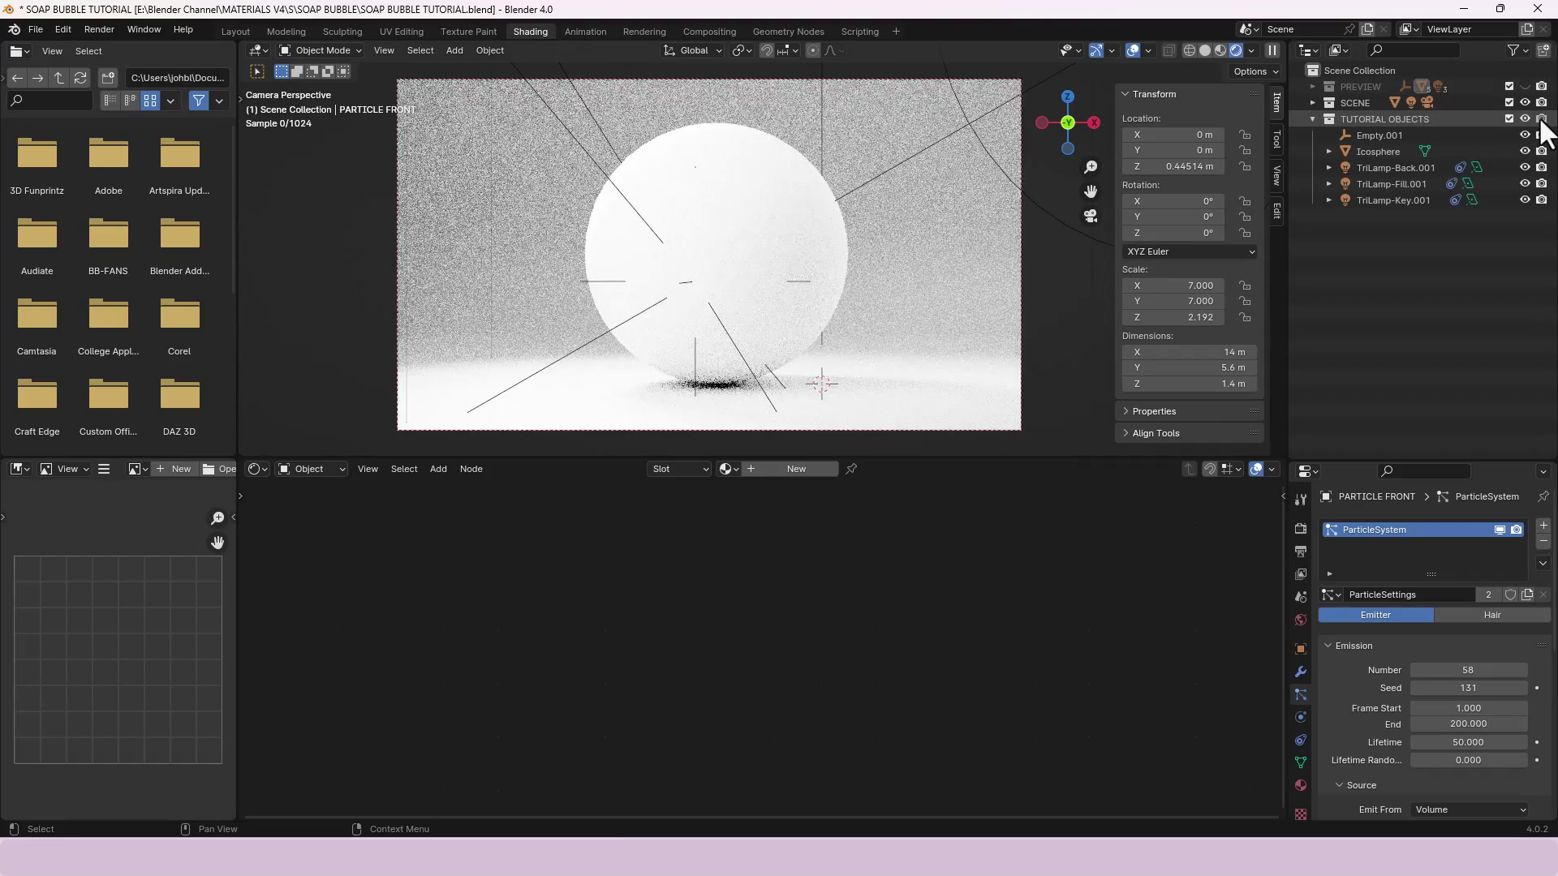
- Check the render settings and give the Icosphere in TUTORIAL OBJECTS a new material
click(1547, 150)
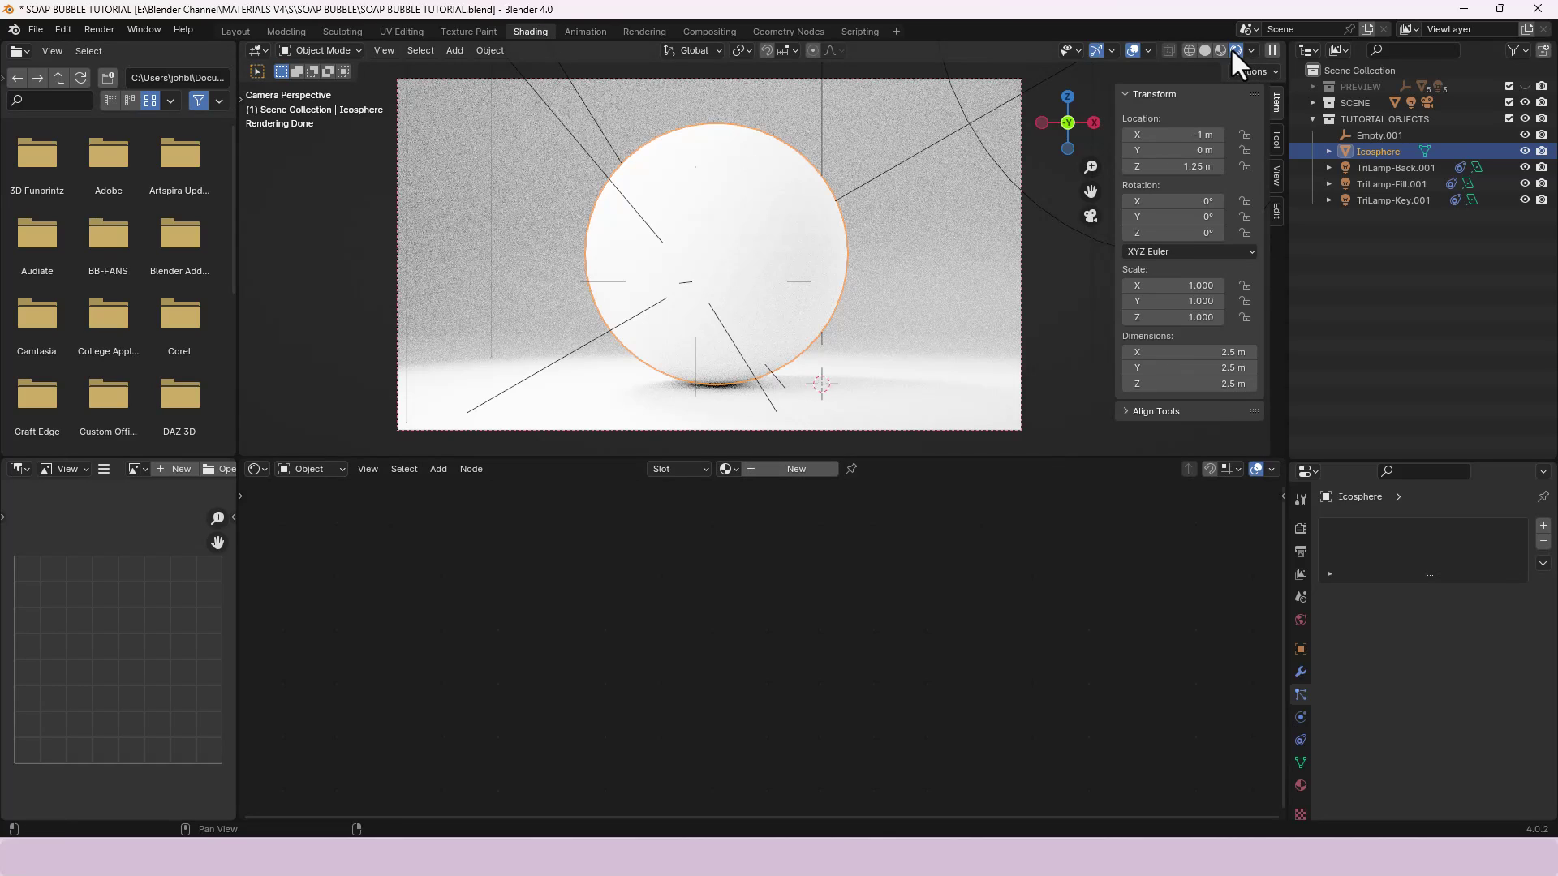
click(1302, 529)
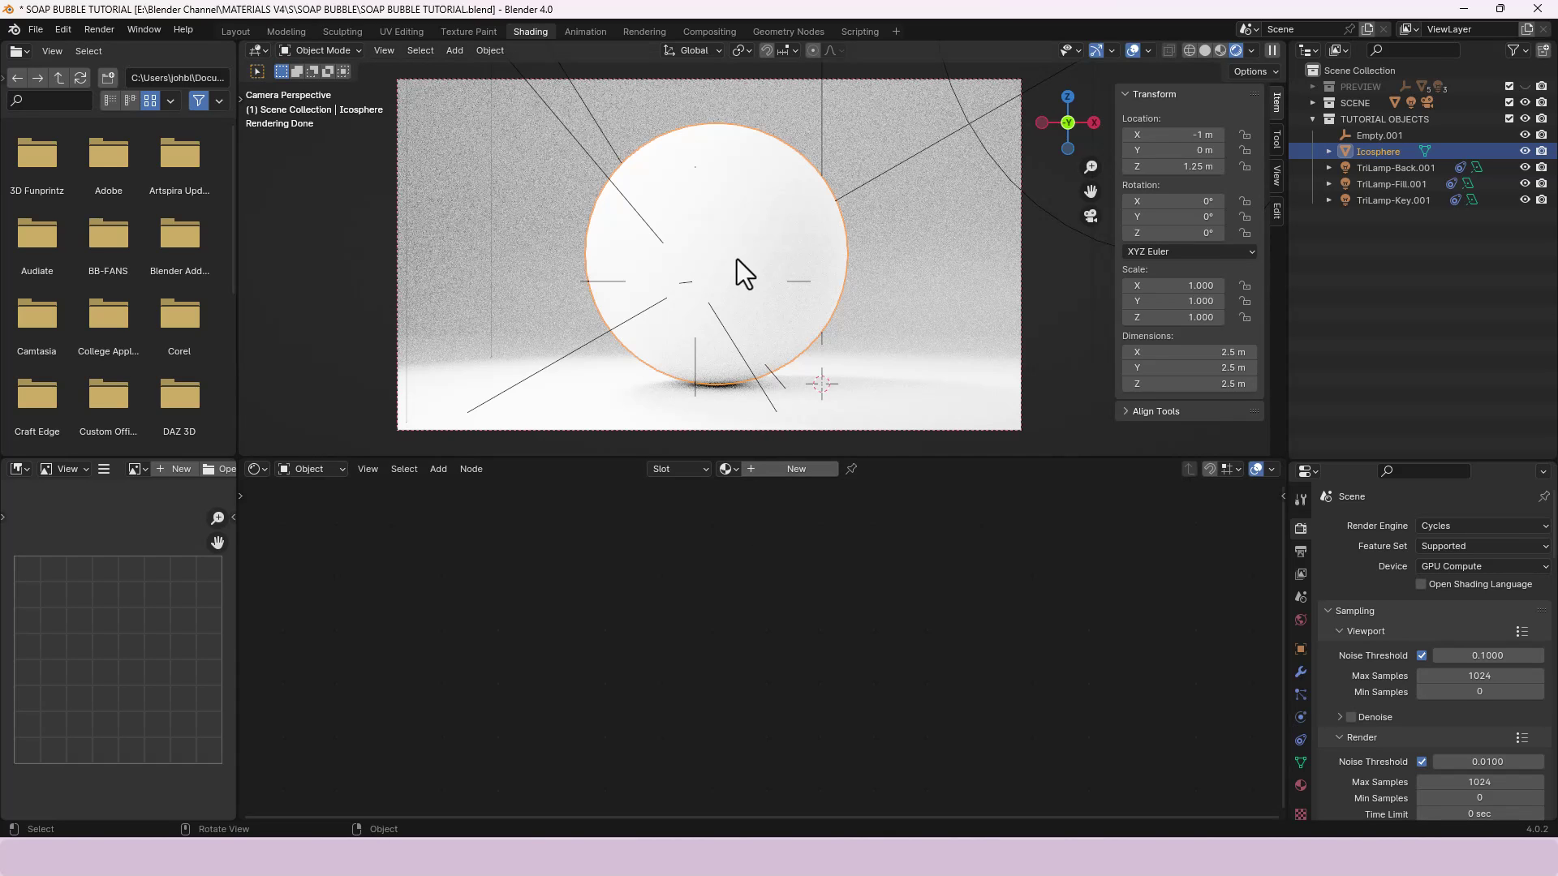
click(793, 470)
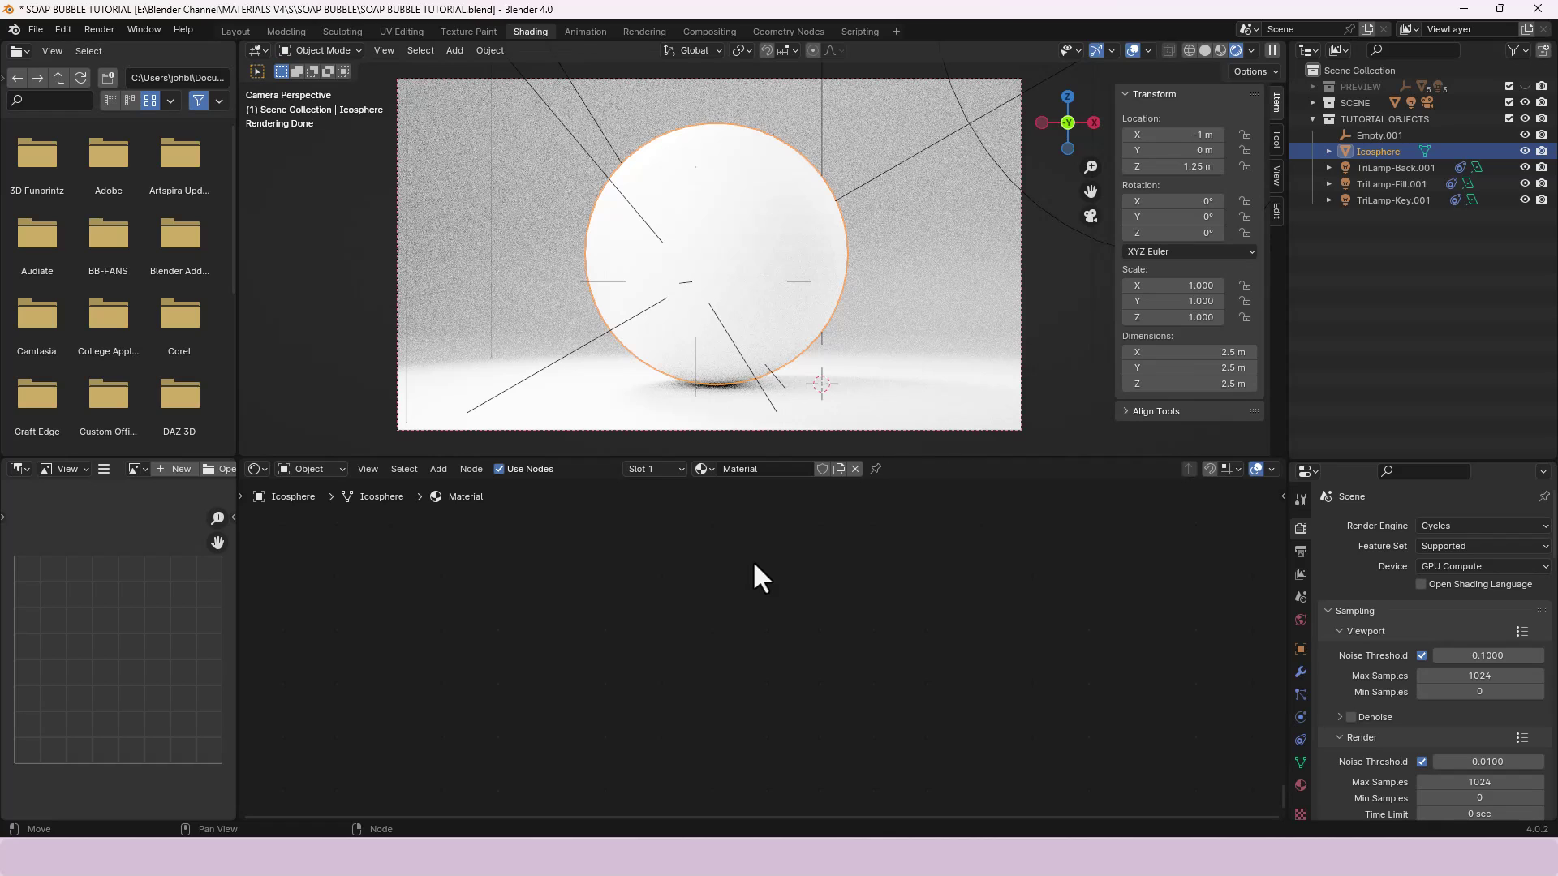
key(Home)
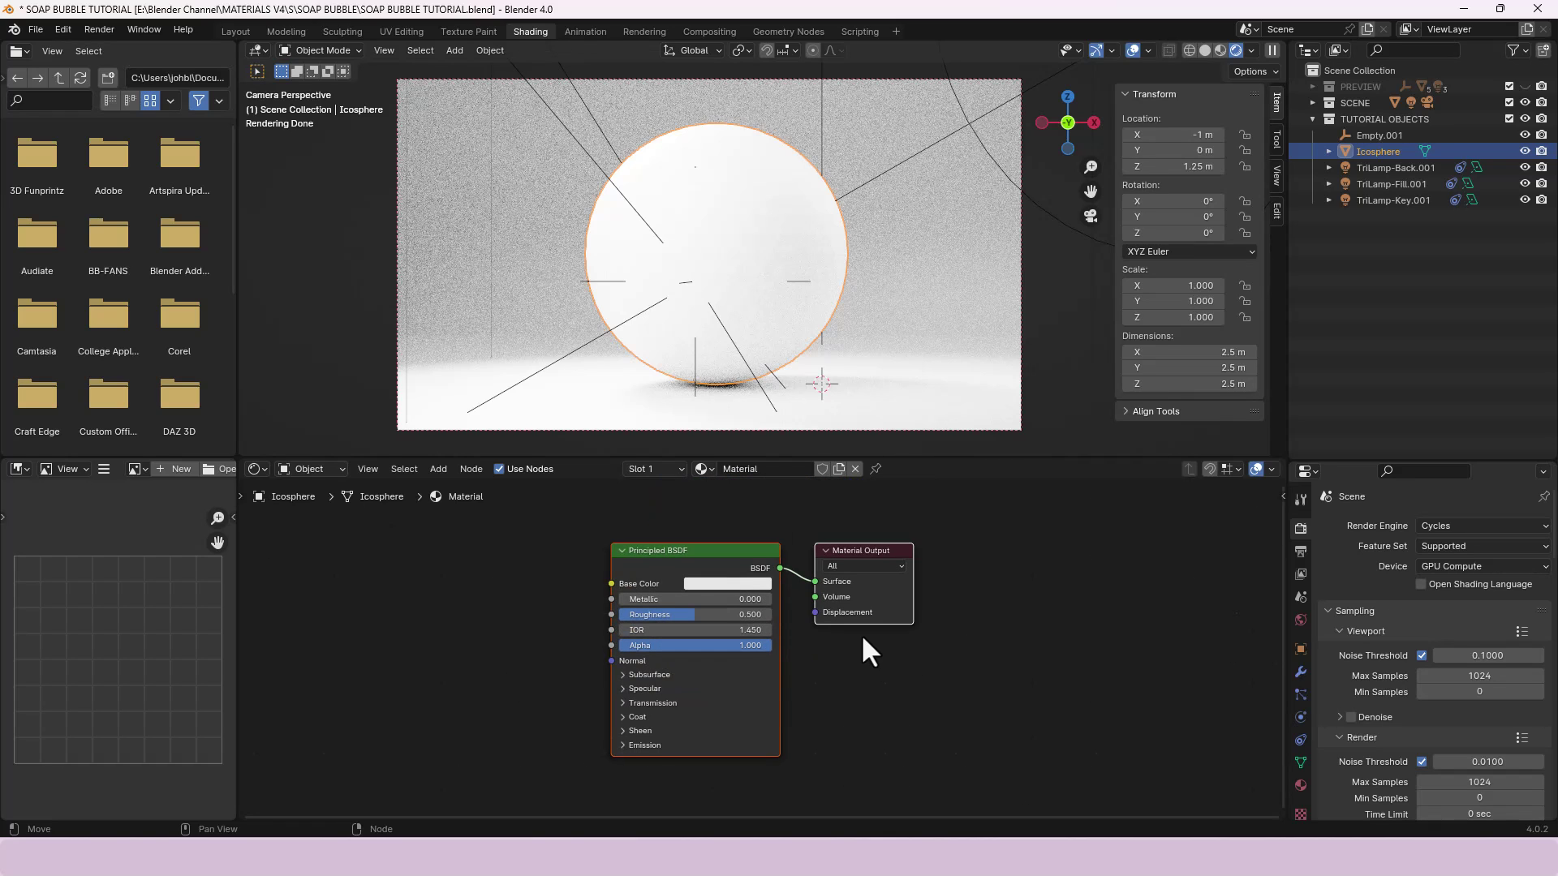
- Enlarge the shader editor and delete the Principled BSDF node from the Icosphere's material
drag(888, 463, 890, 315)
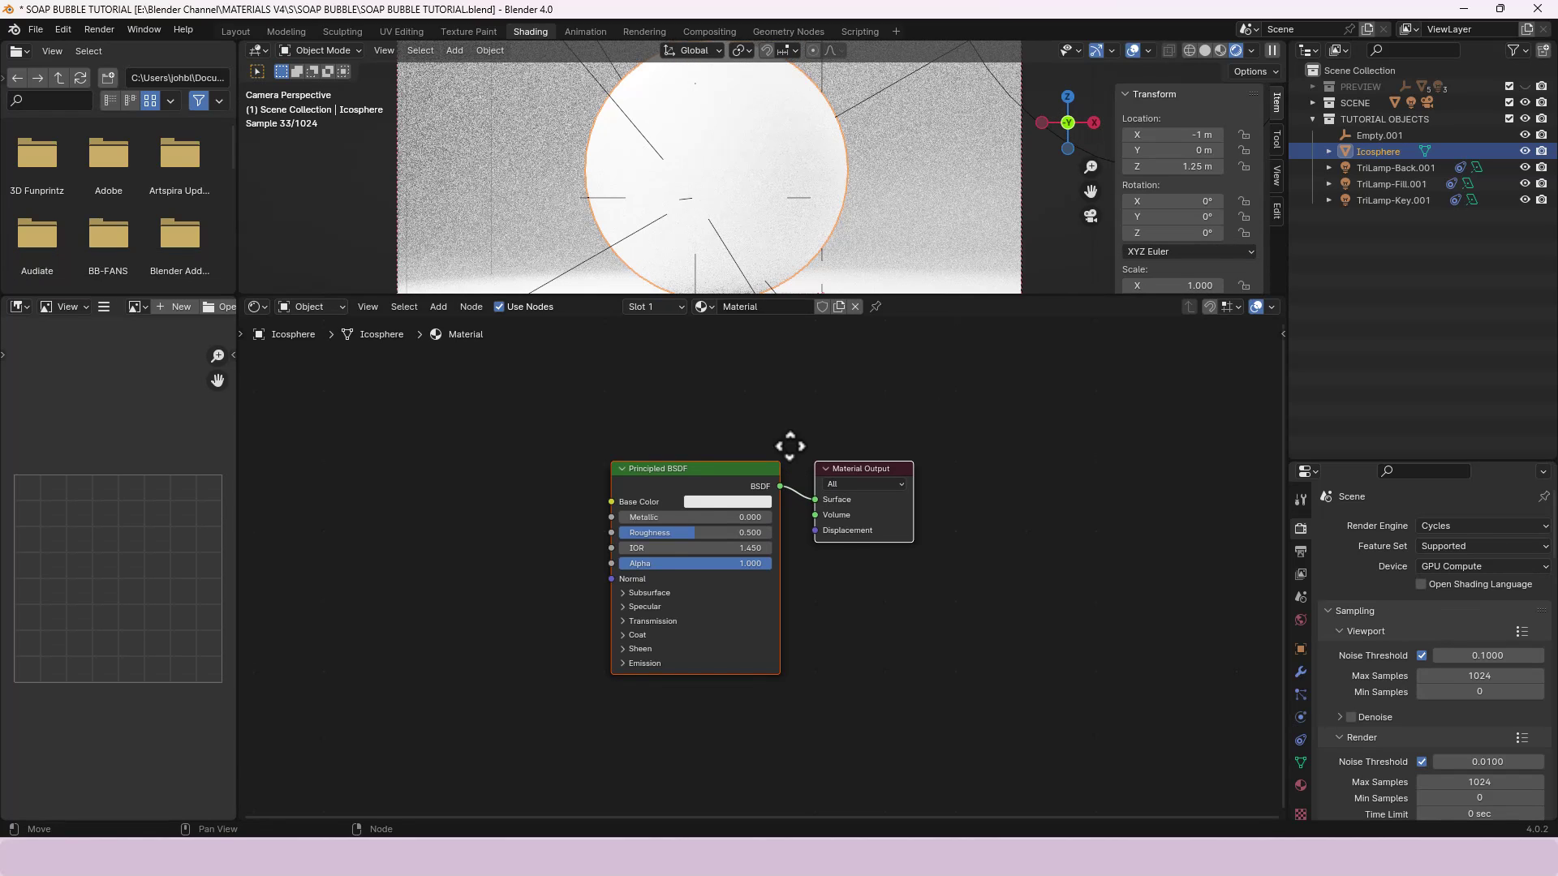
middle_drag(787, 445, 945, 385)
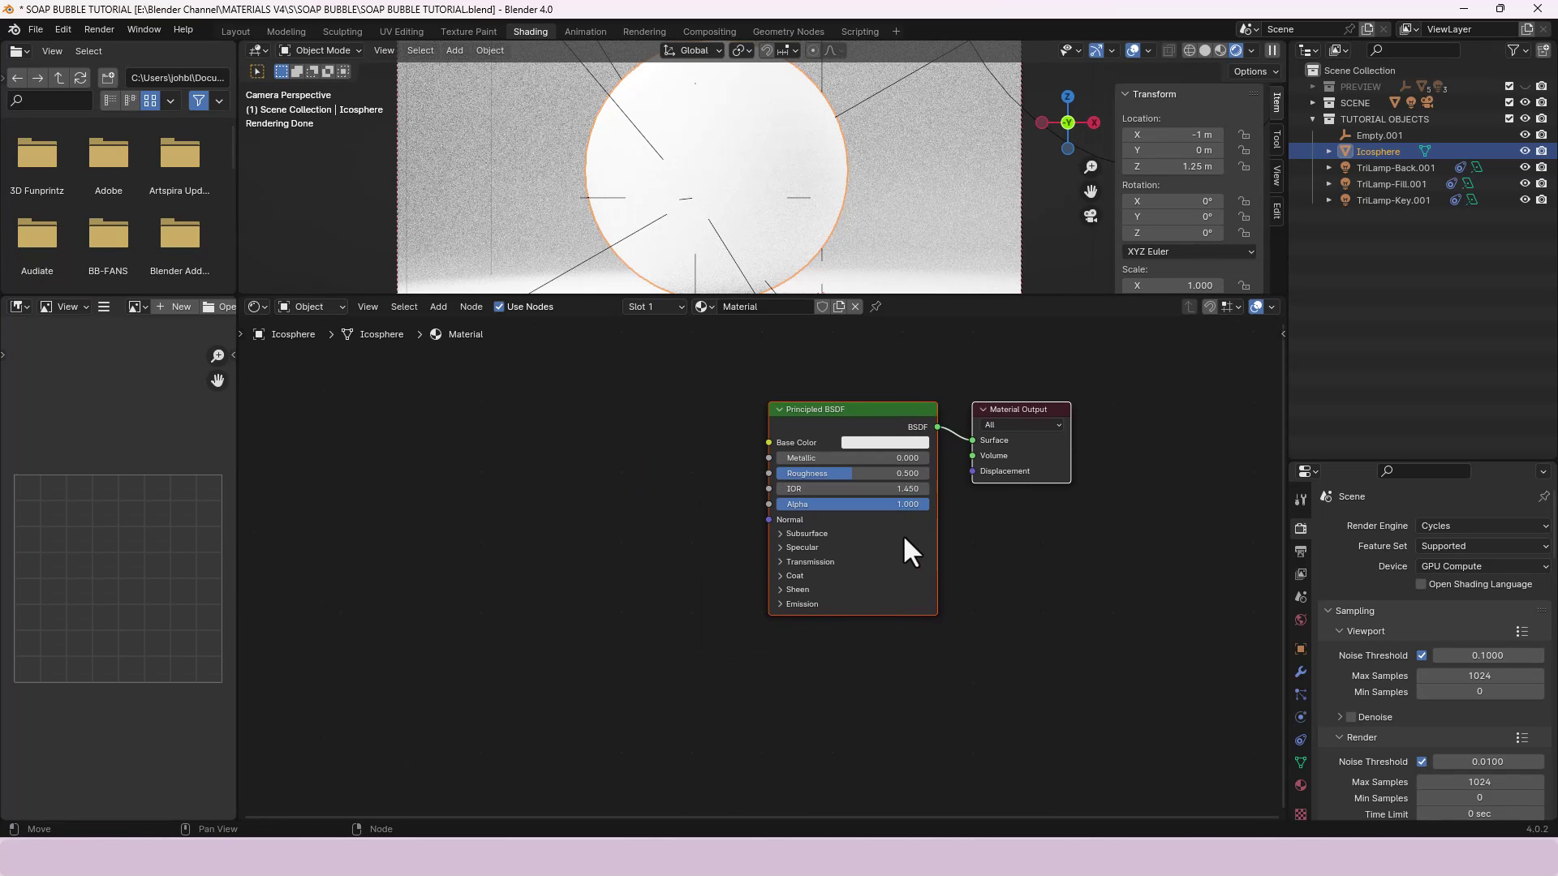
middle_drag(623, 549, 803, 518)
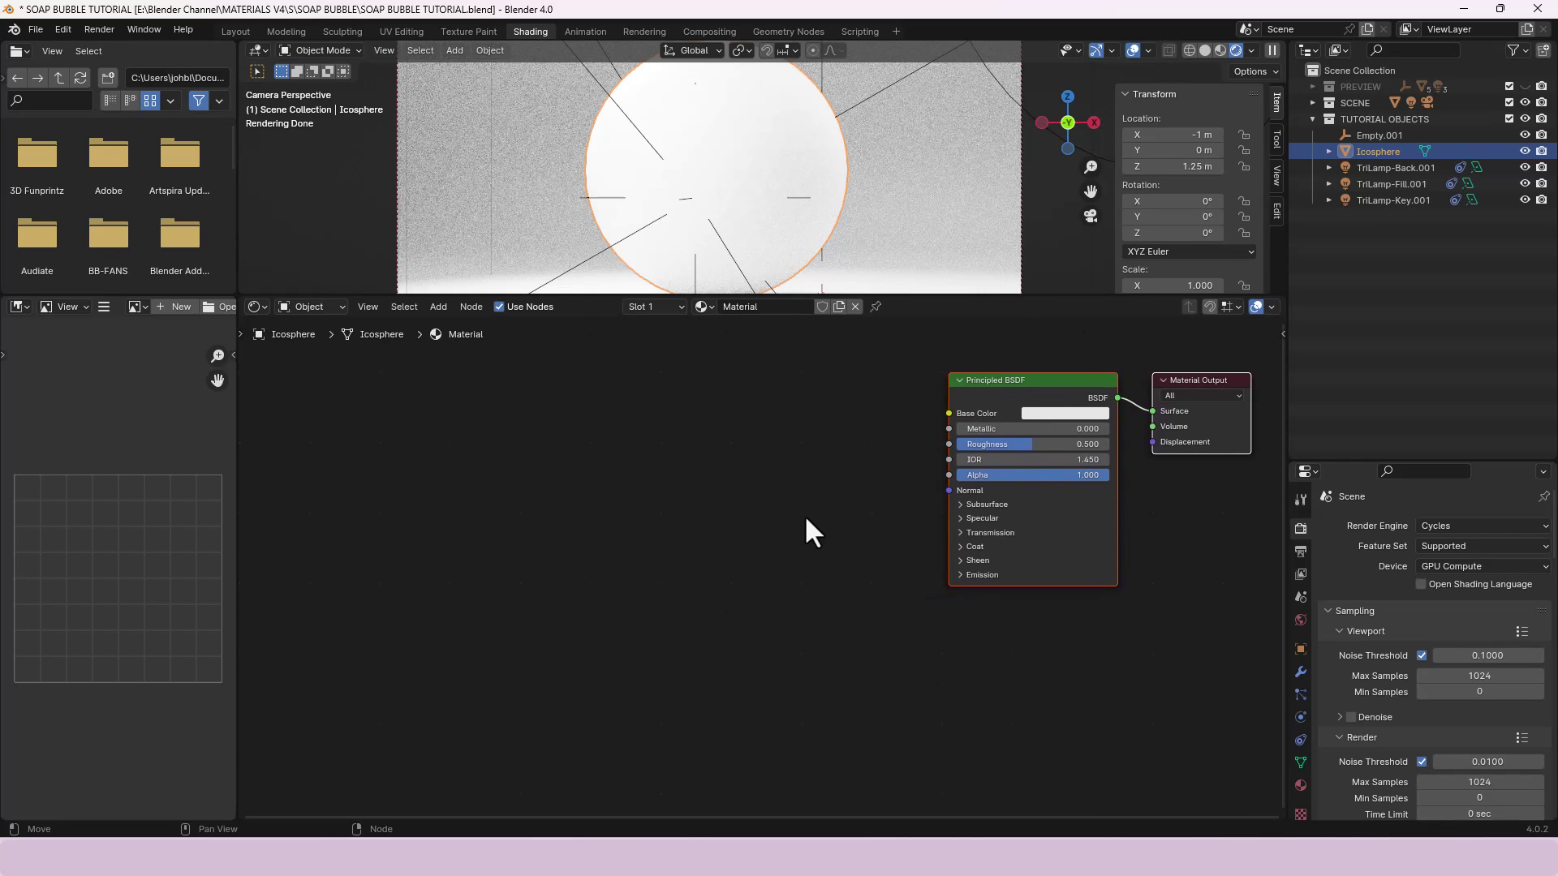
middle_drag(811, 518, 747, 540)
drag(768, 376, 935, 523)
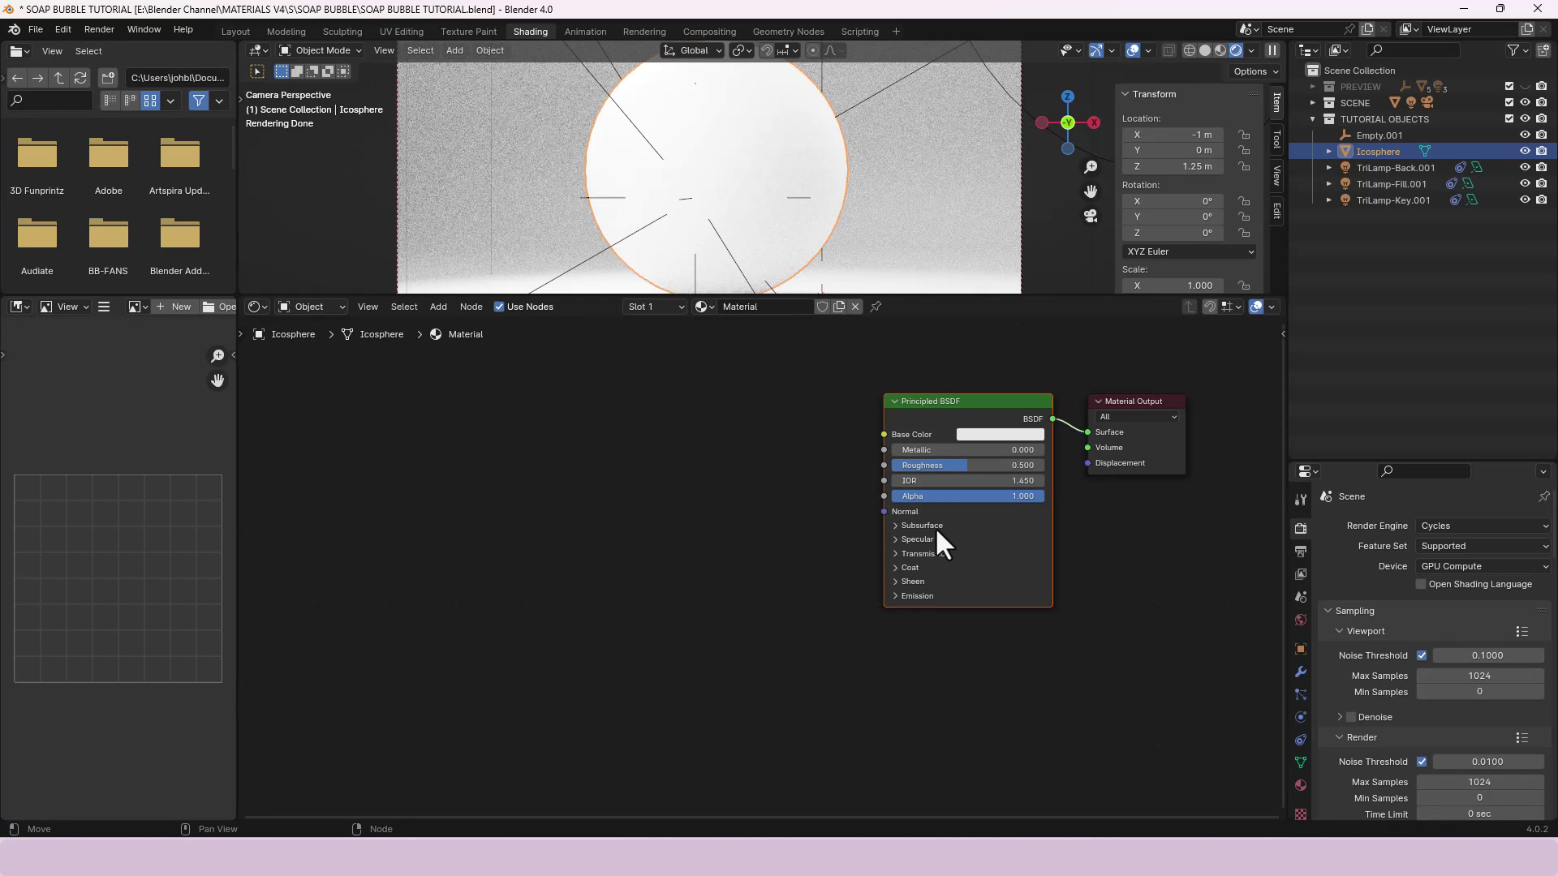
key(Delete)
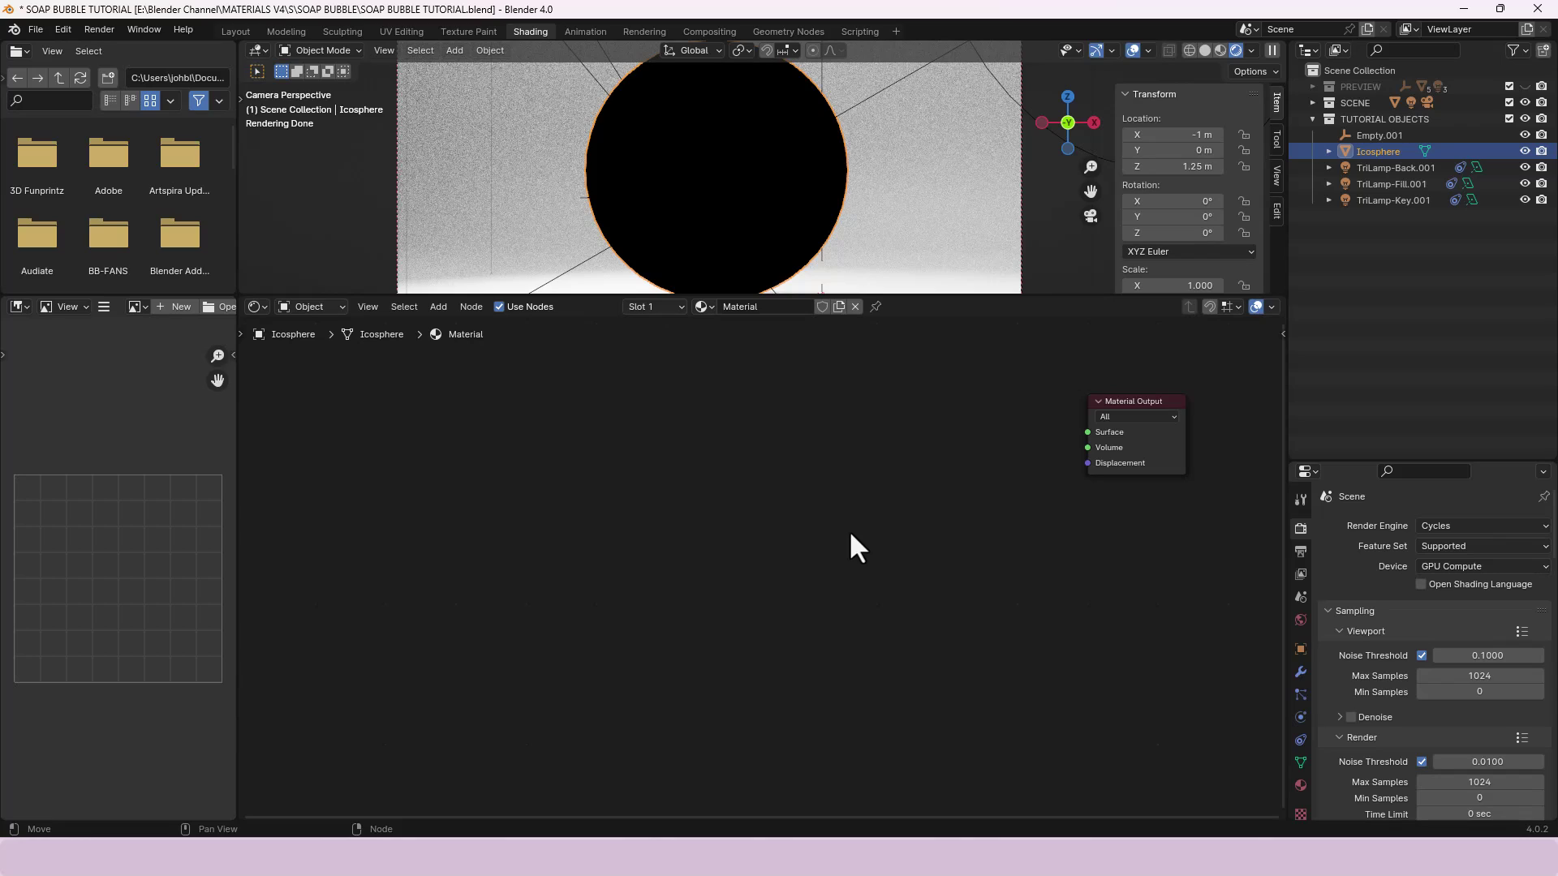
- Add a Texture Coordinate node and connect its Object output to the Surface input of the Material Output
key(shift+a)
click(851, 535)
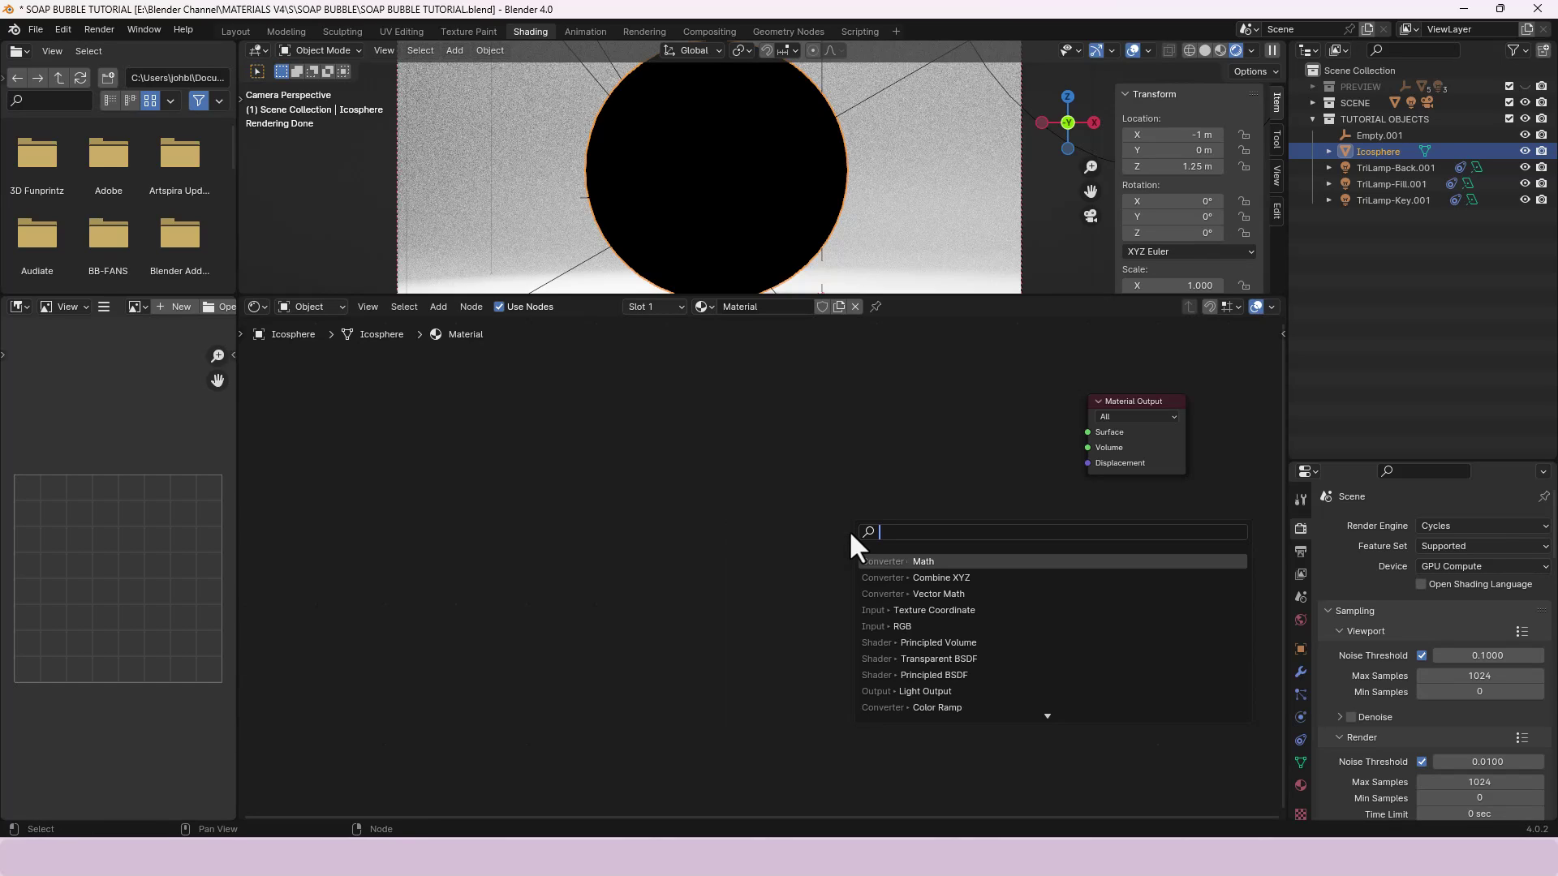
text(TEX)
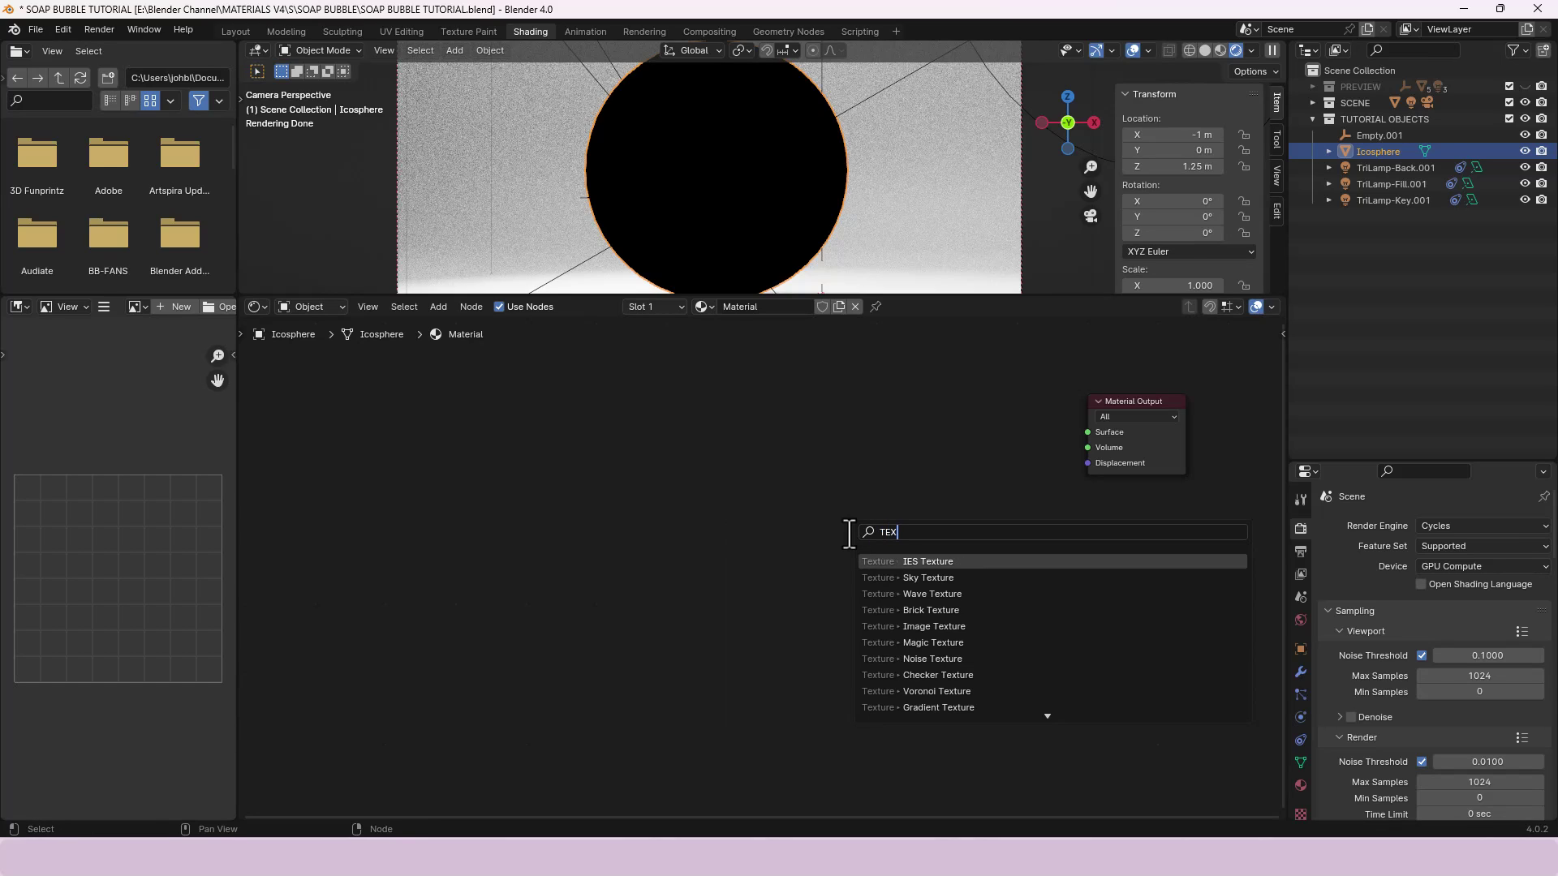
text(TURE COO)
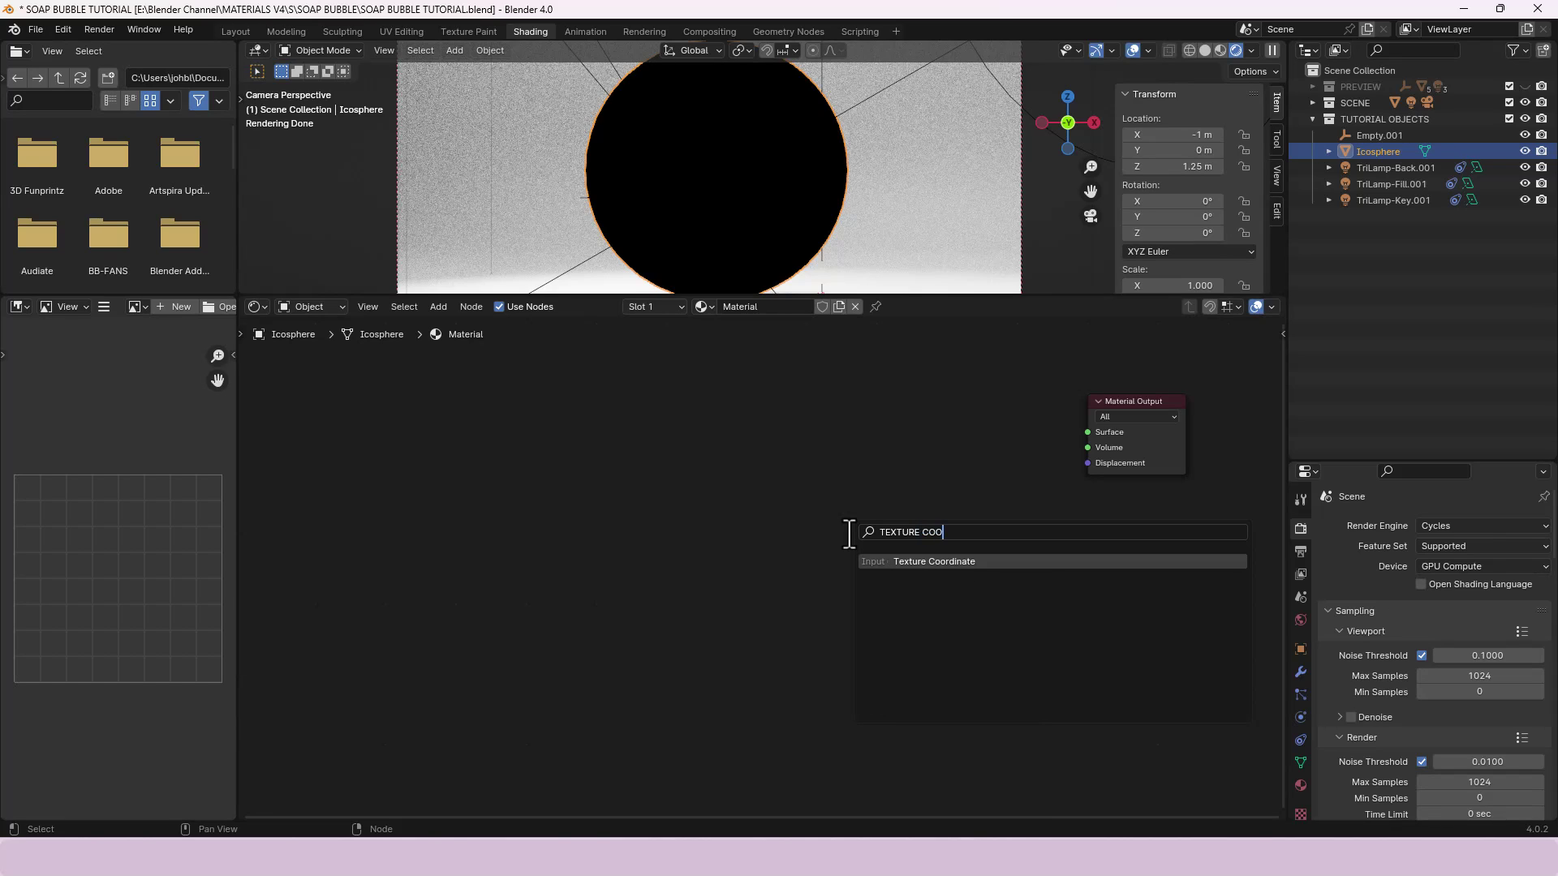
key(Return)
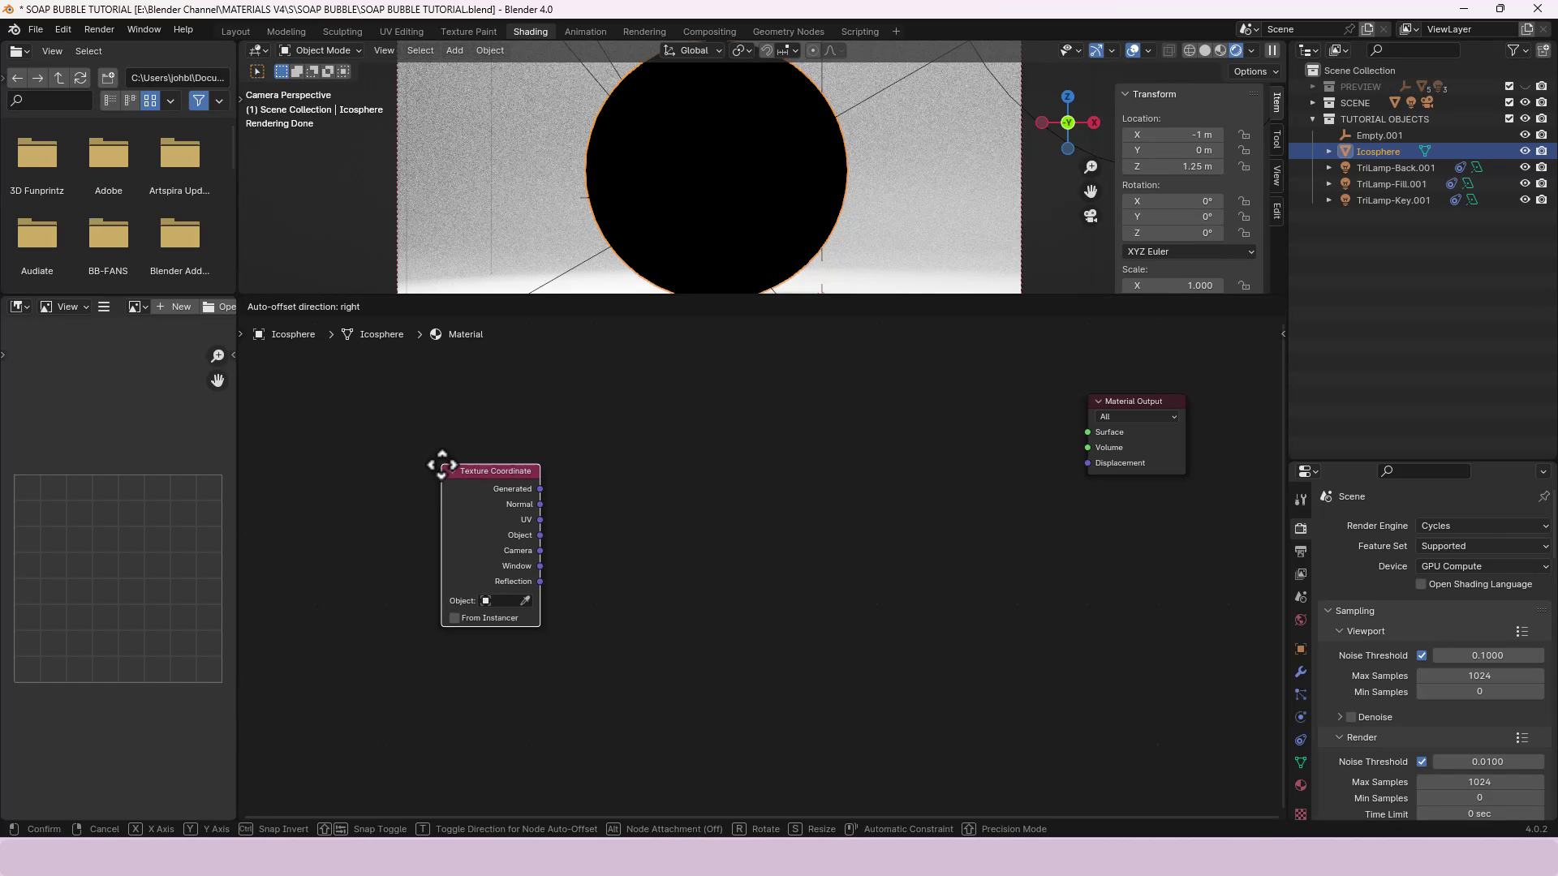
click(449, 503)
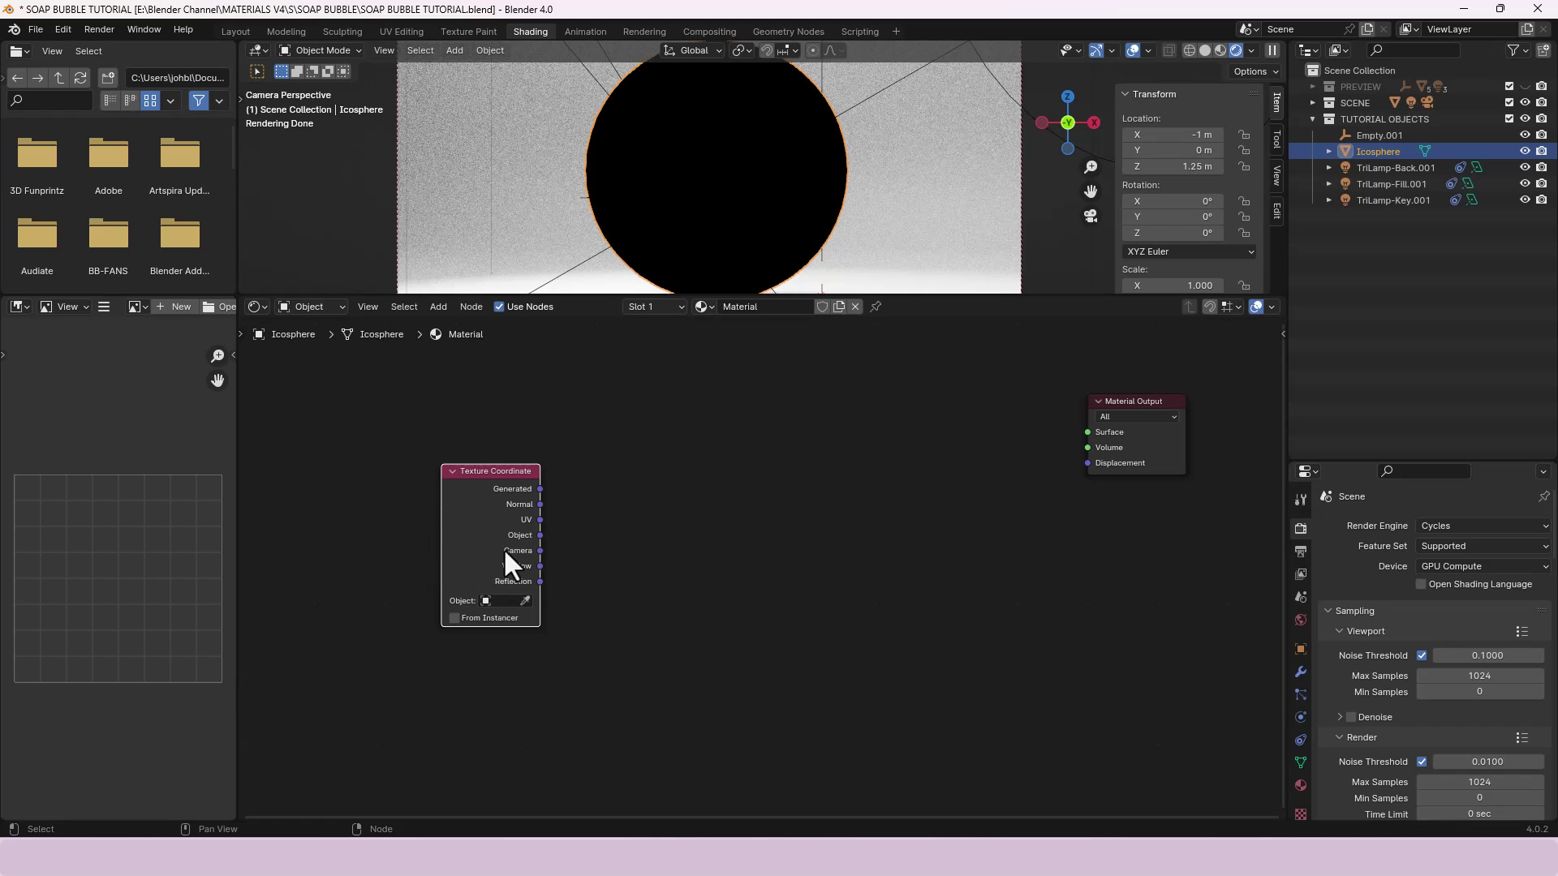
drag(540, 534, 1087, 431)
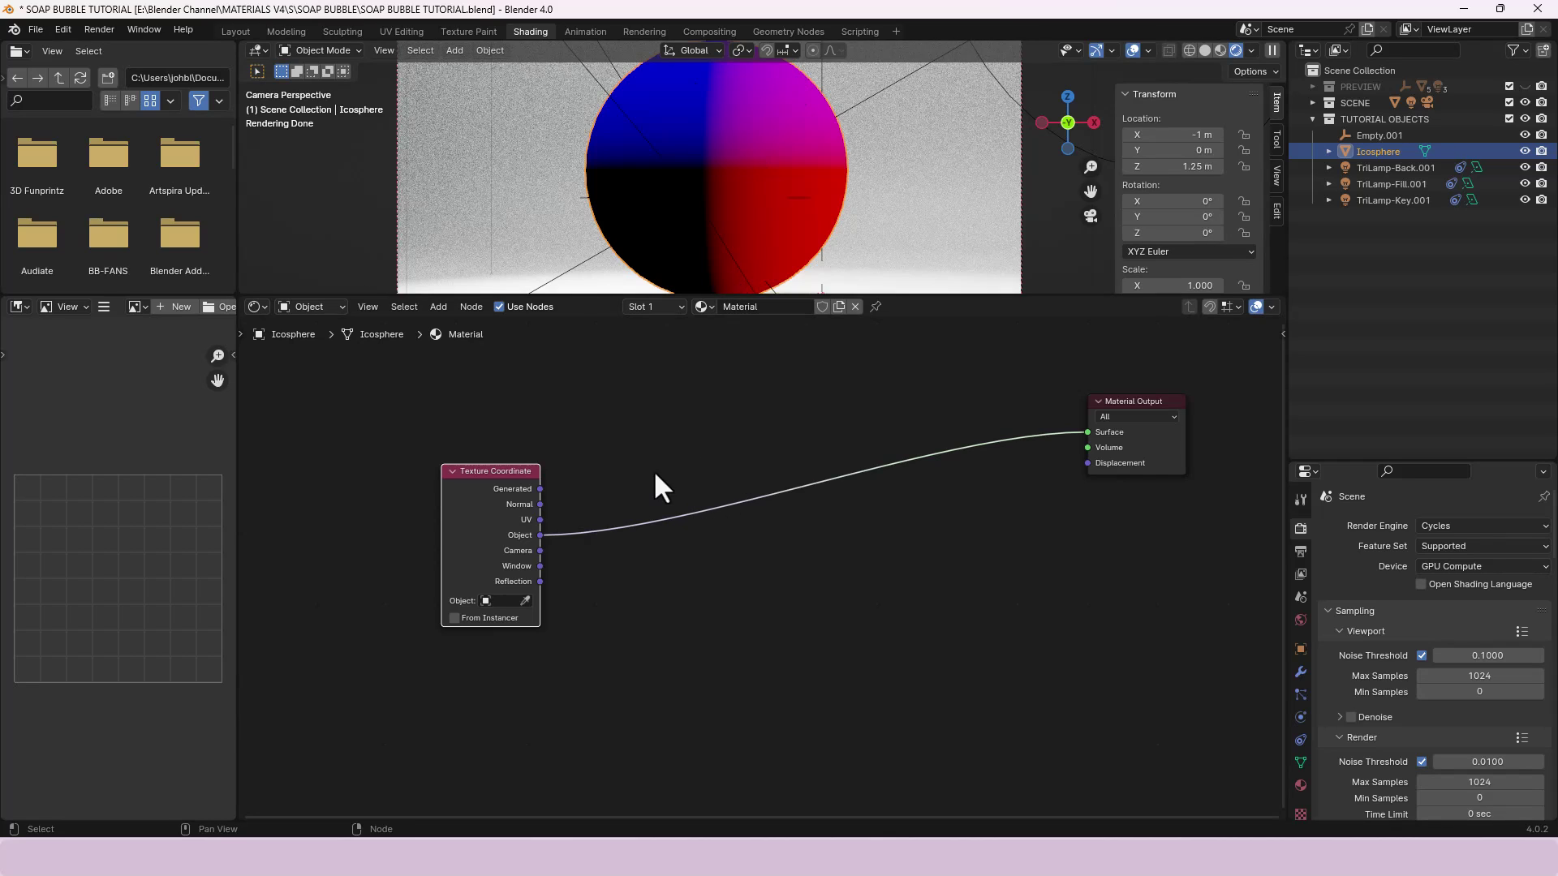
- Insert a Mapping node into the link between the Texture Coordinate and Material Output nodes
key(shift+a)
click(644, 447)
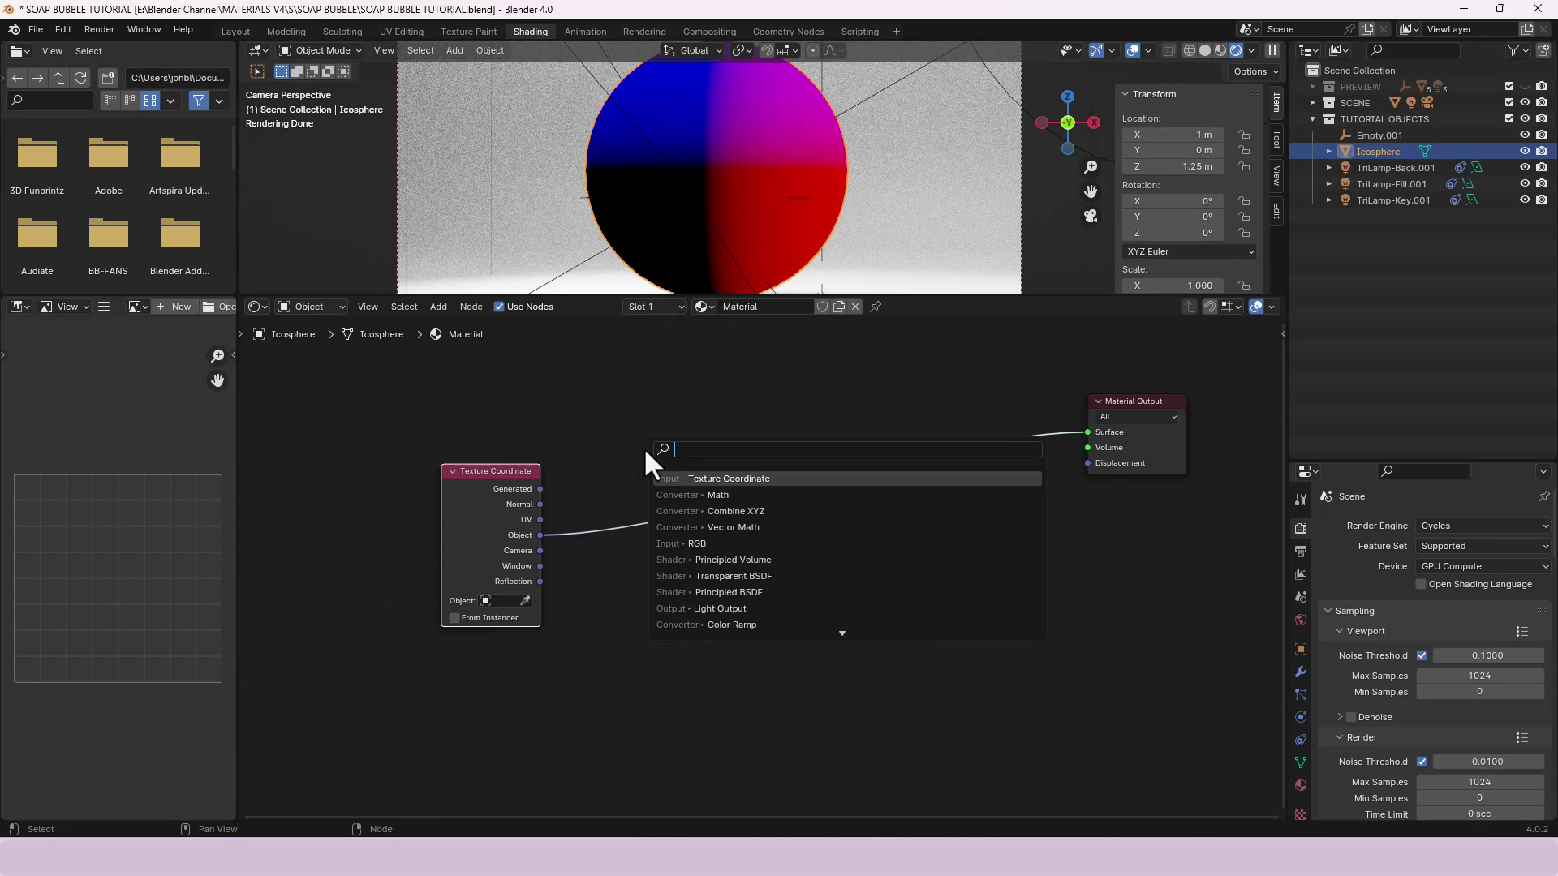
text(mapp)
key(Return)
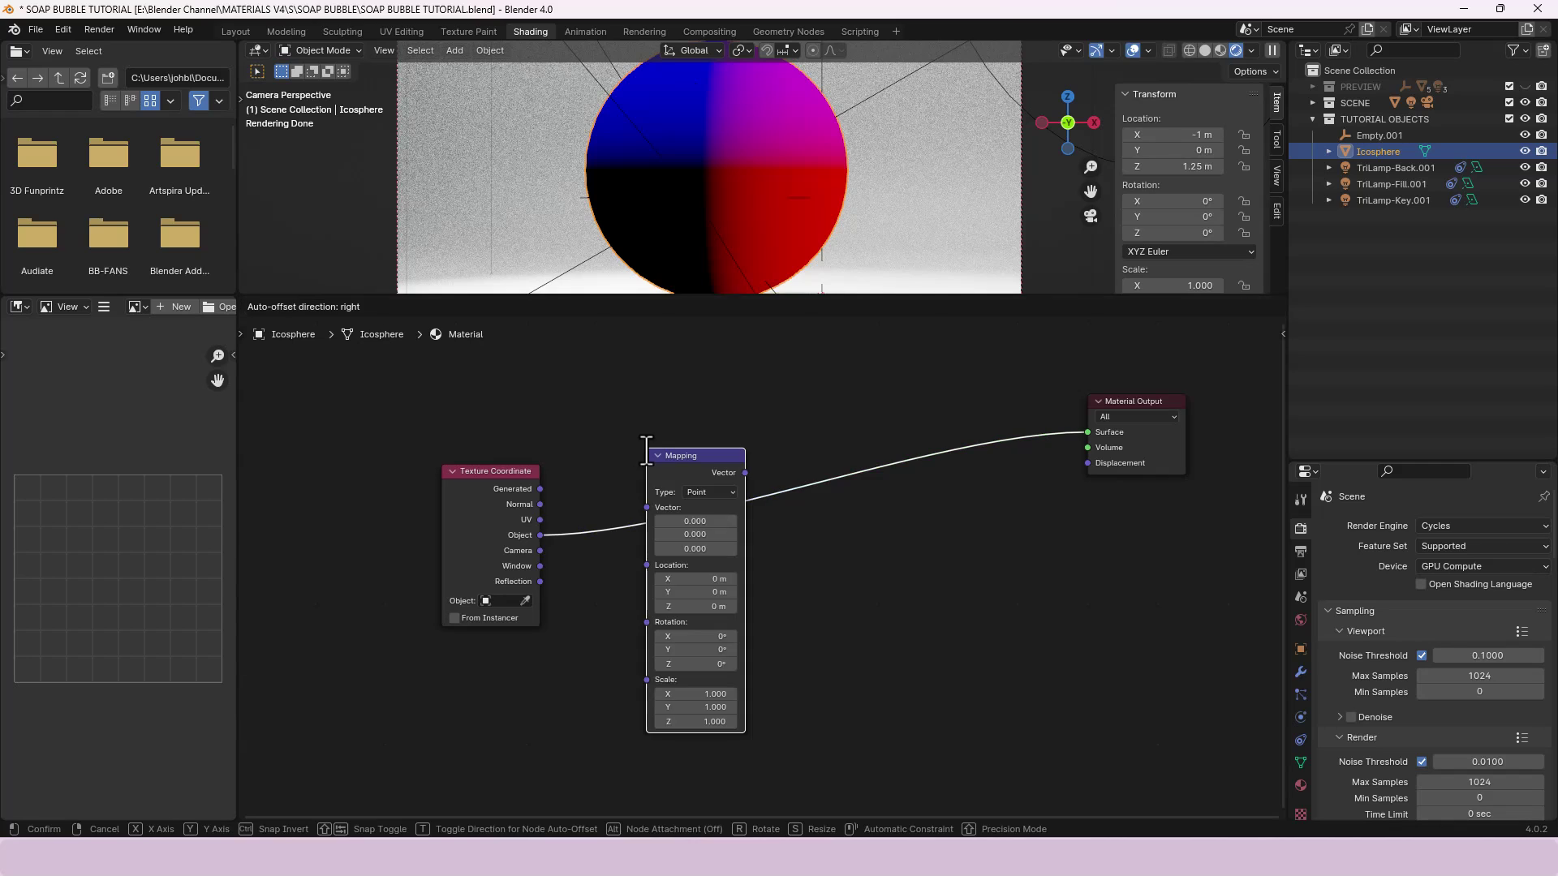
click(597, 444)
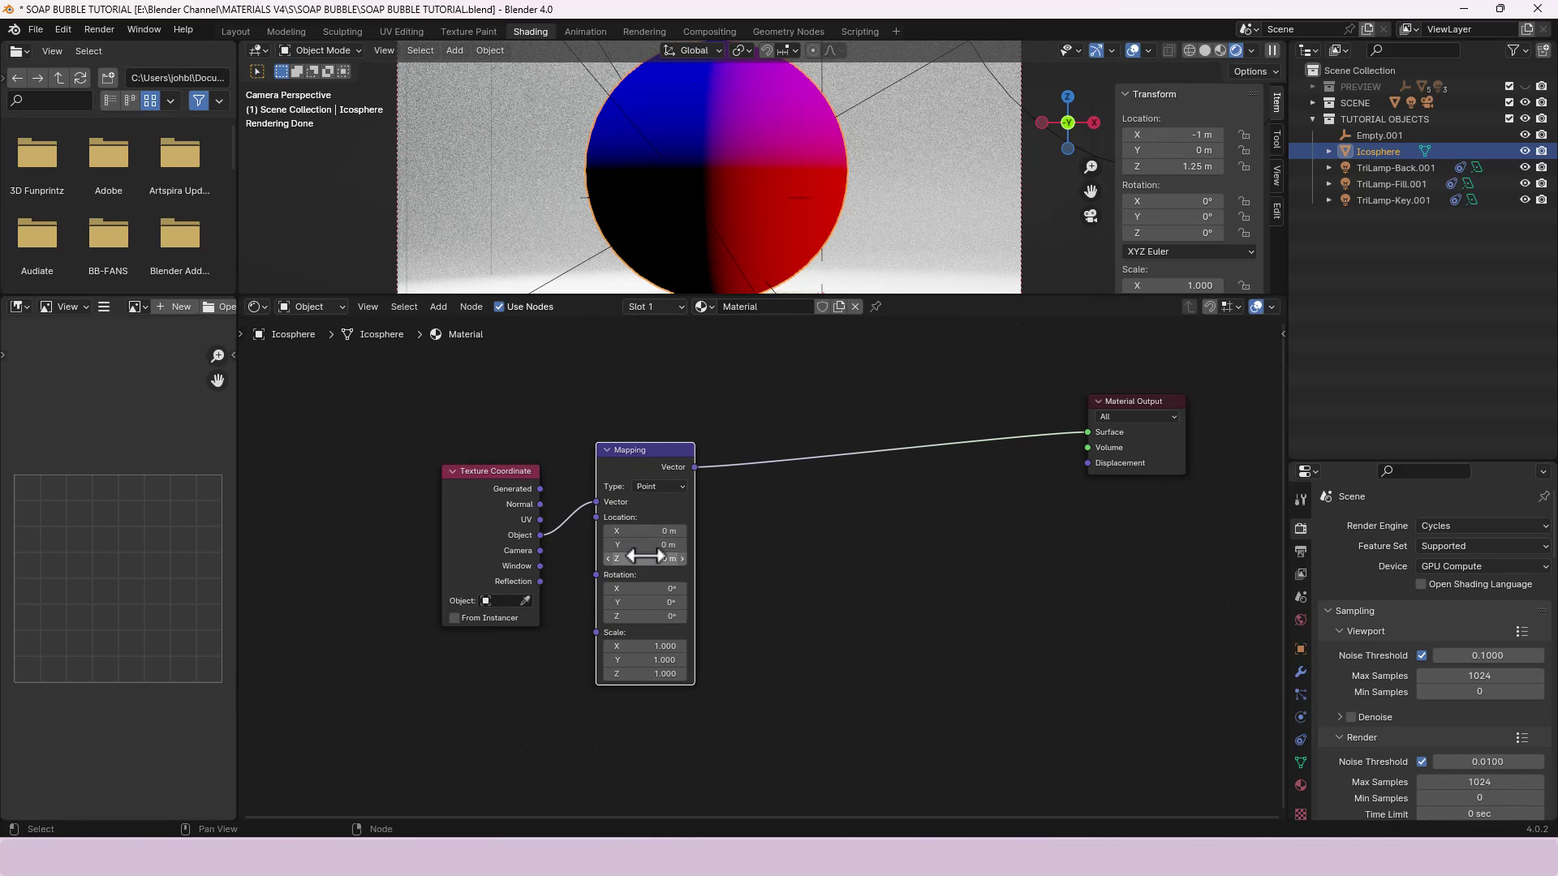
- Move the Texture Coordinate and Mapping nodes farther from the Material Output to widen the gap between them
drag(435, 445, 489, 461)
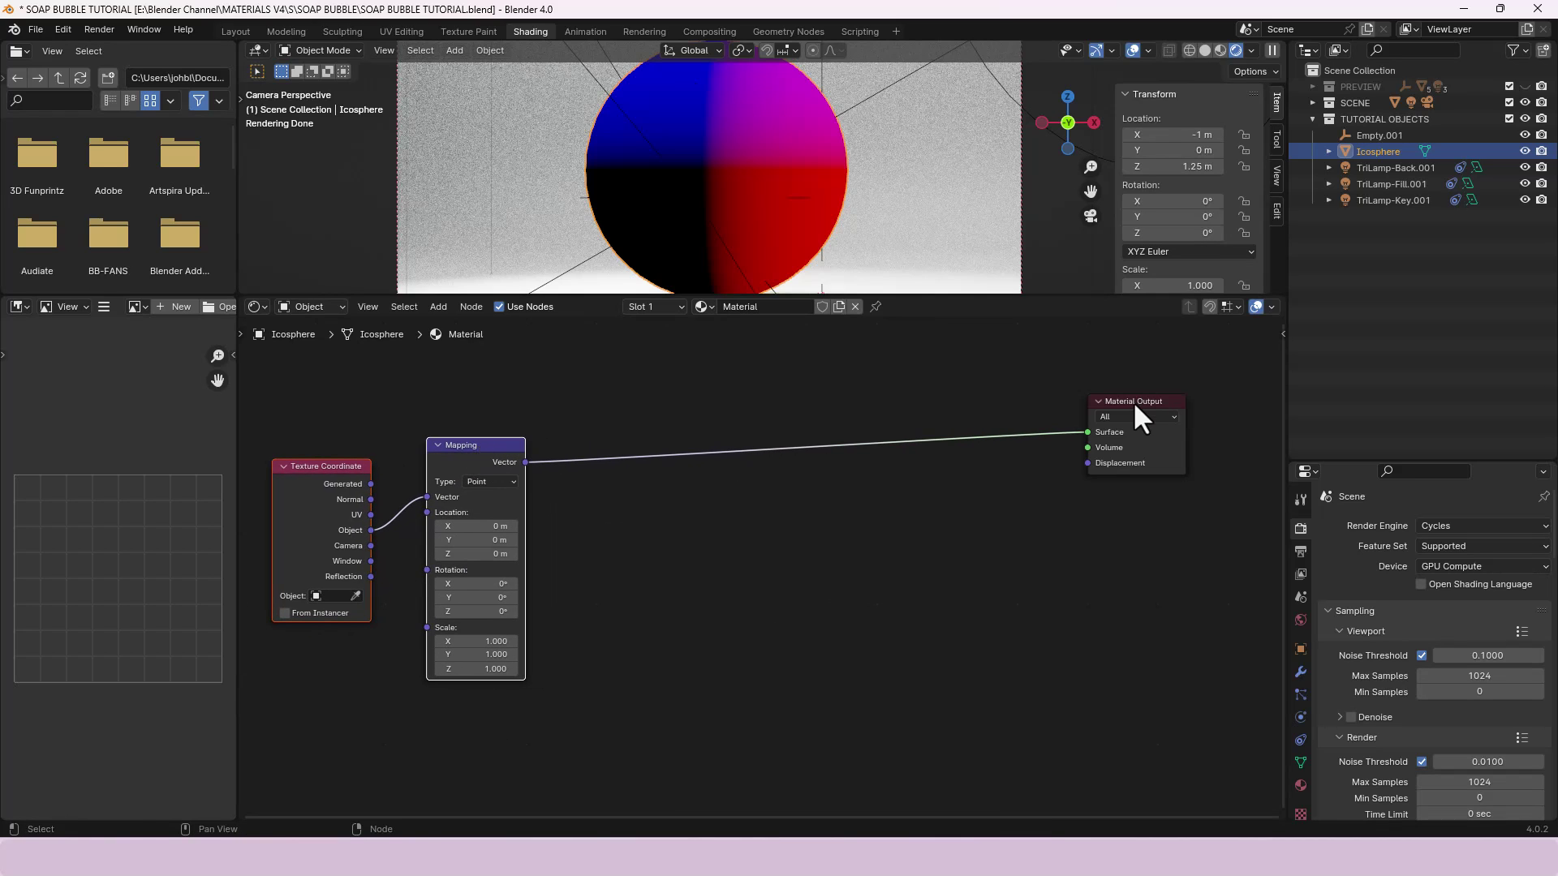
drag(1133, 401, 1198, 402)
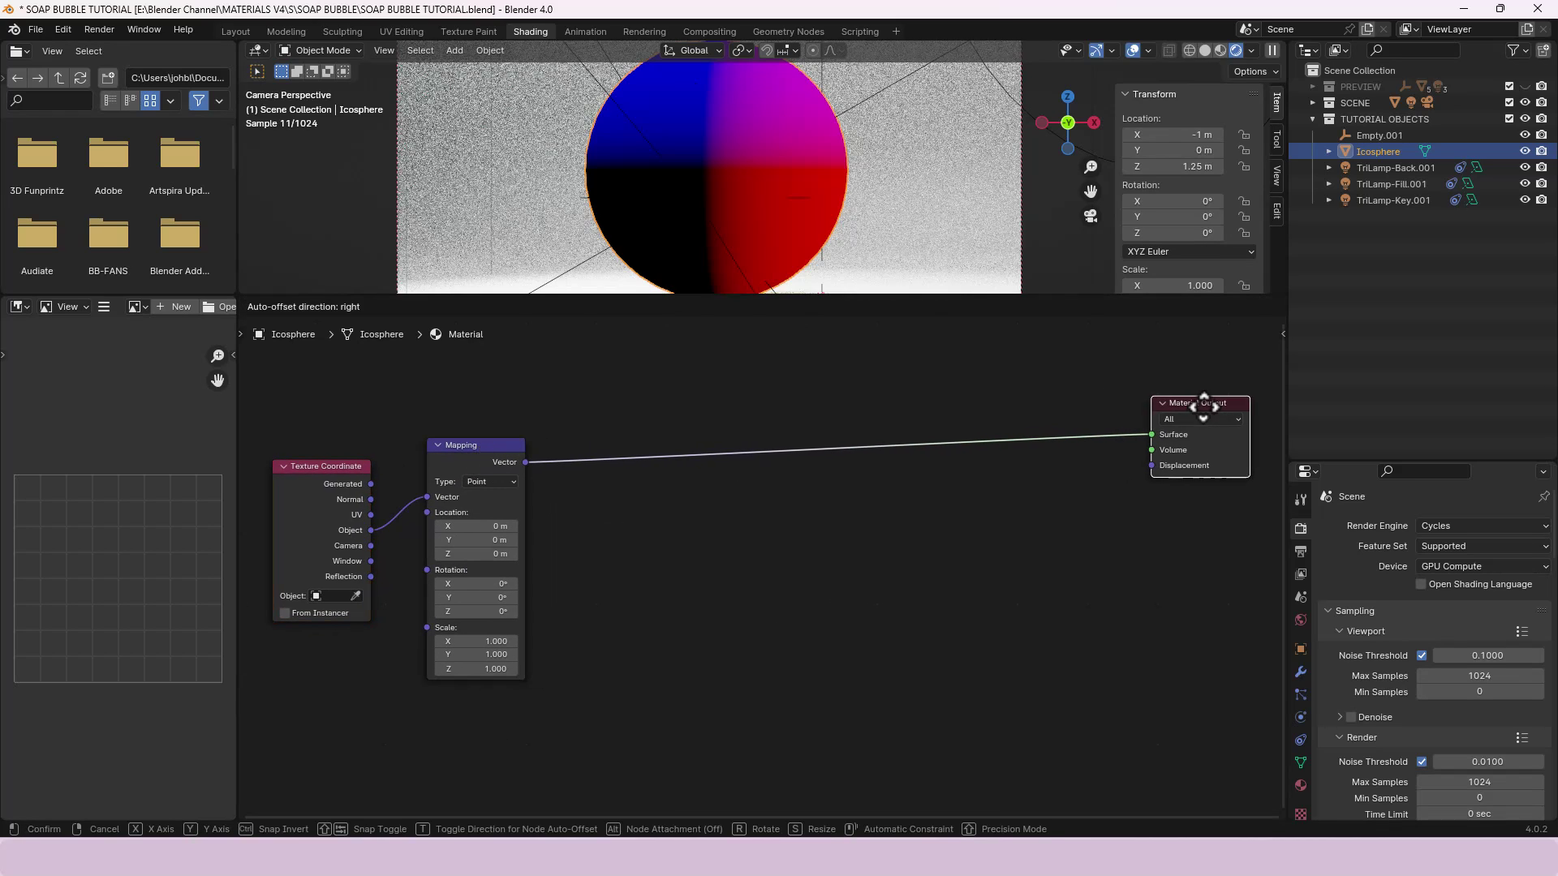
- Join the image editor area into the shader editor and the file browser area into the 3D viewport
right_click(237, 452)
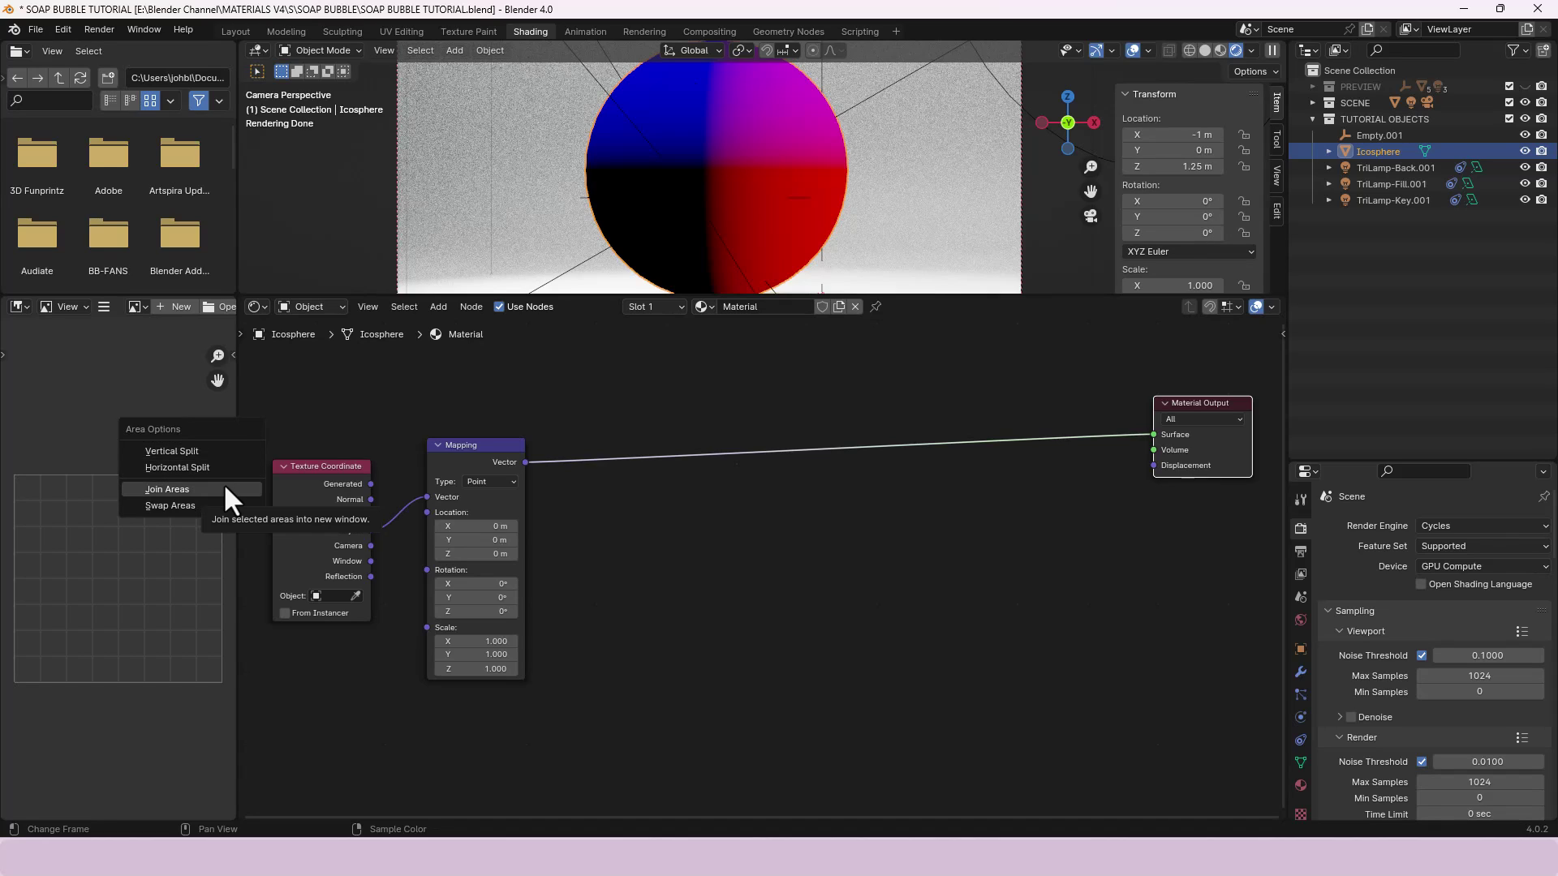
click(222, 489)
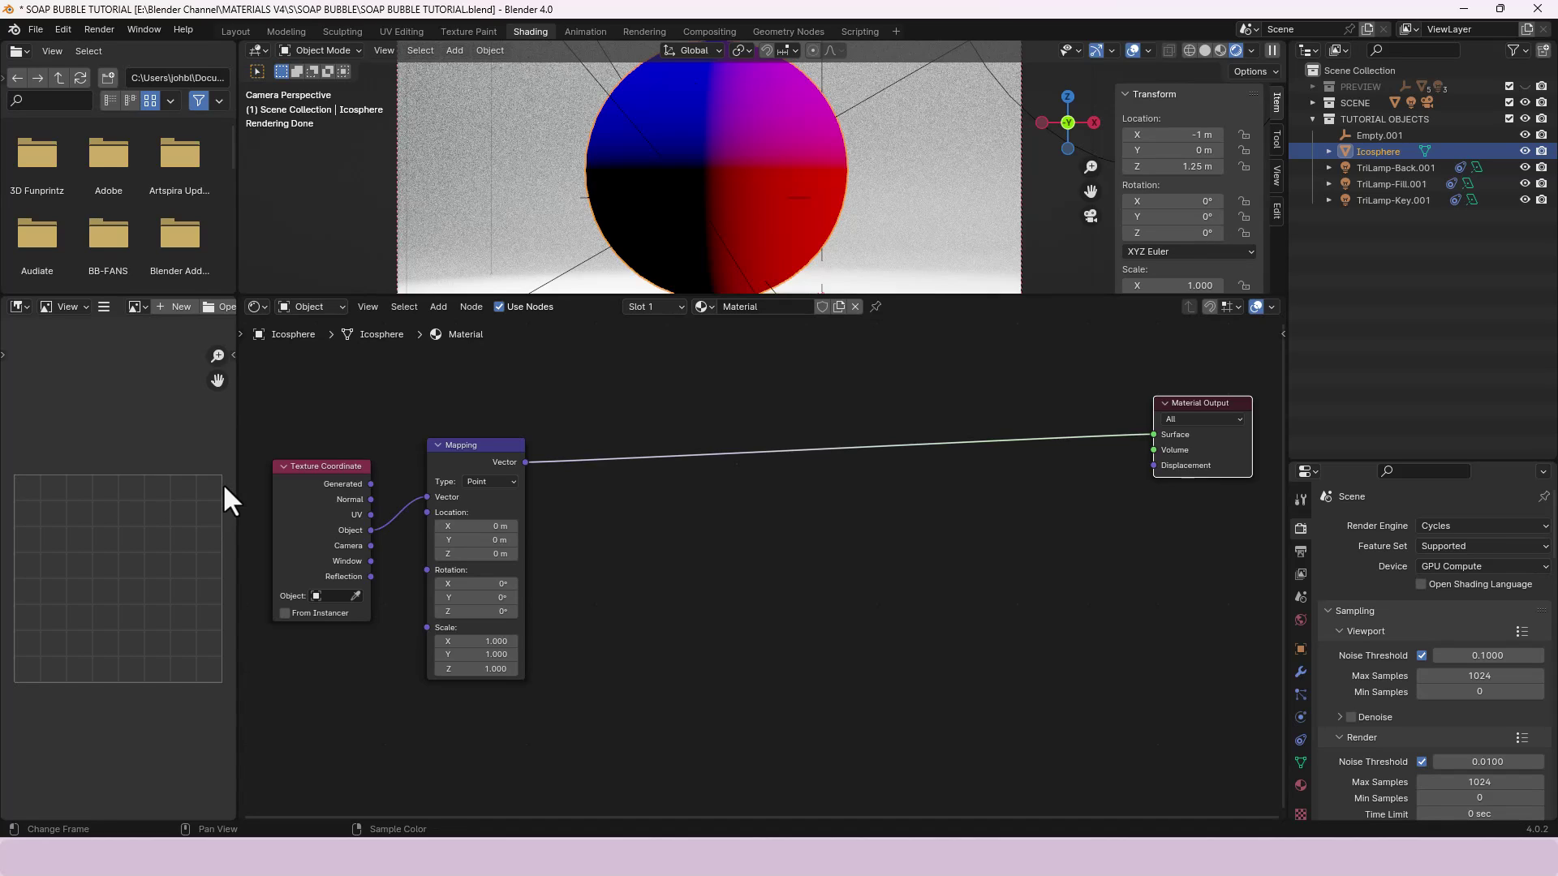
click(138, 501)
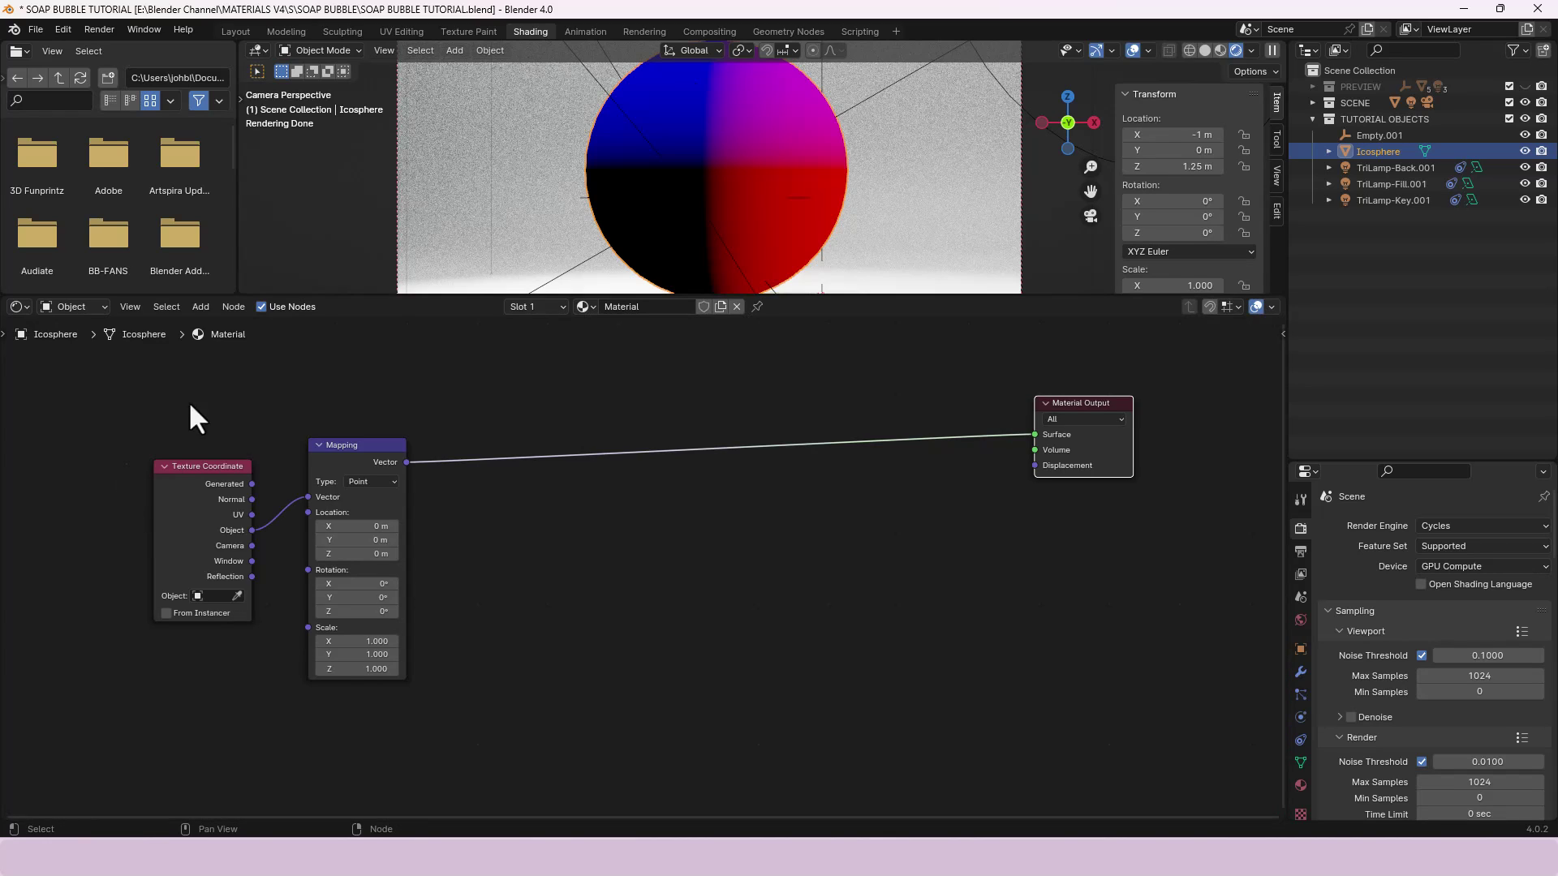
right_click(232, 227)
click(236, 227)
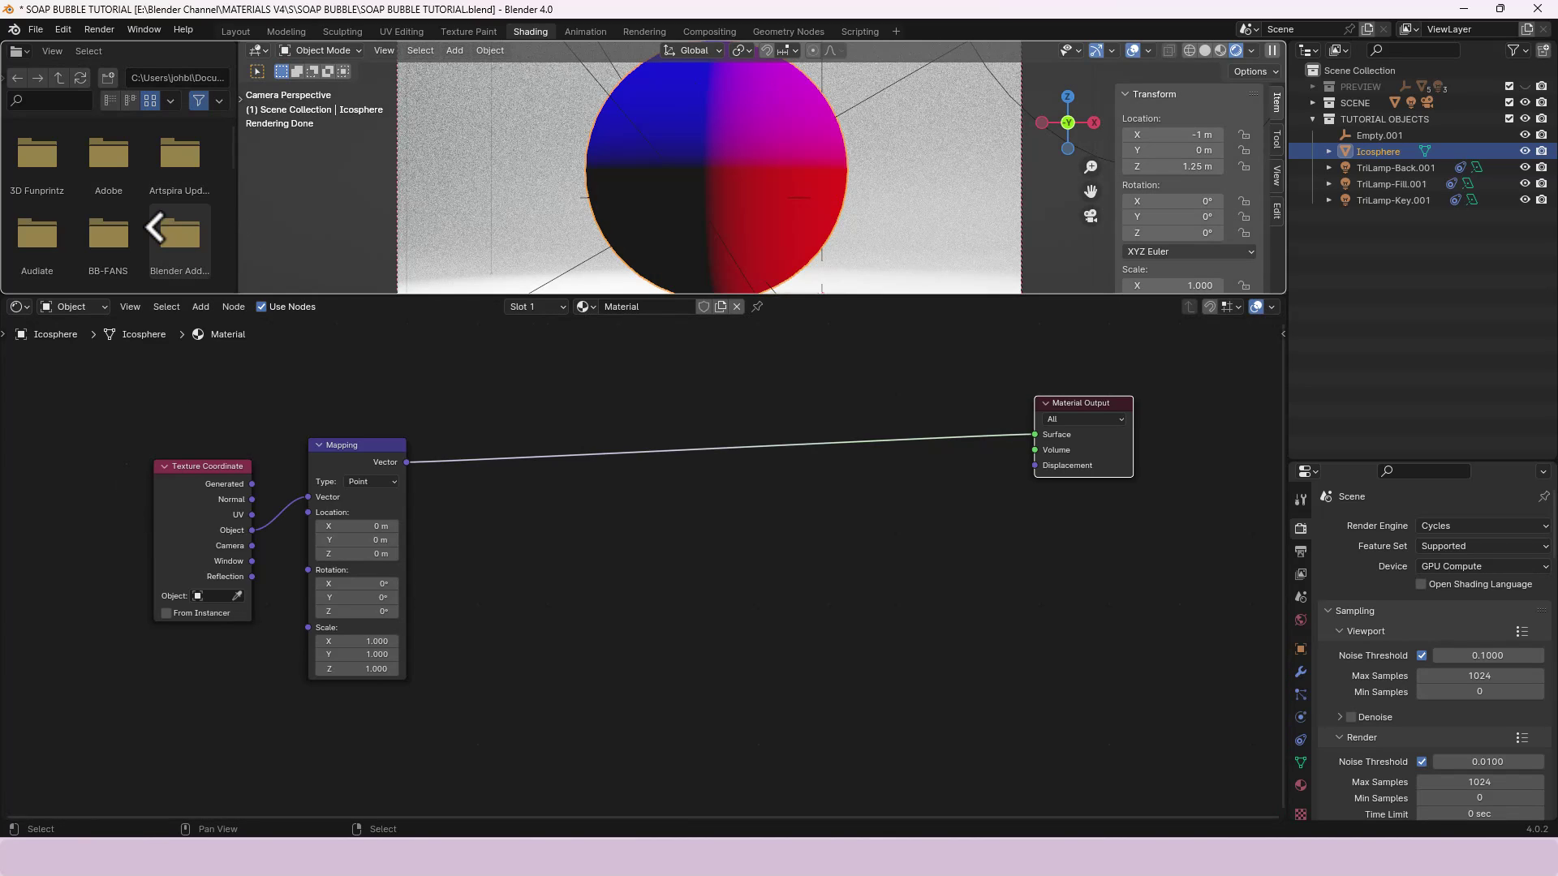
click(154, 228)
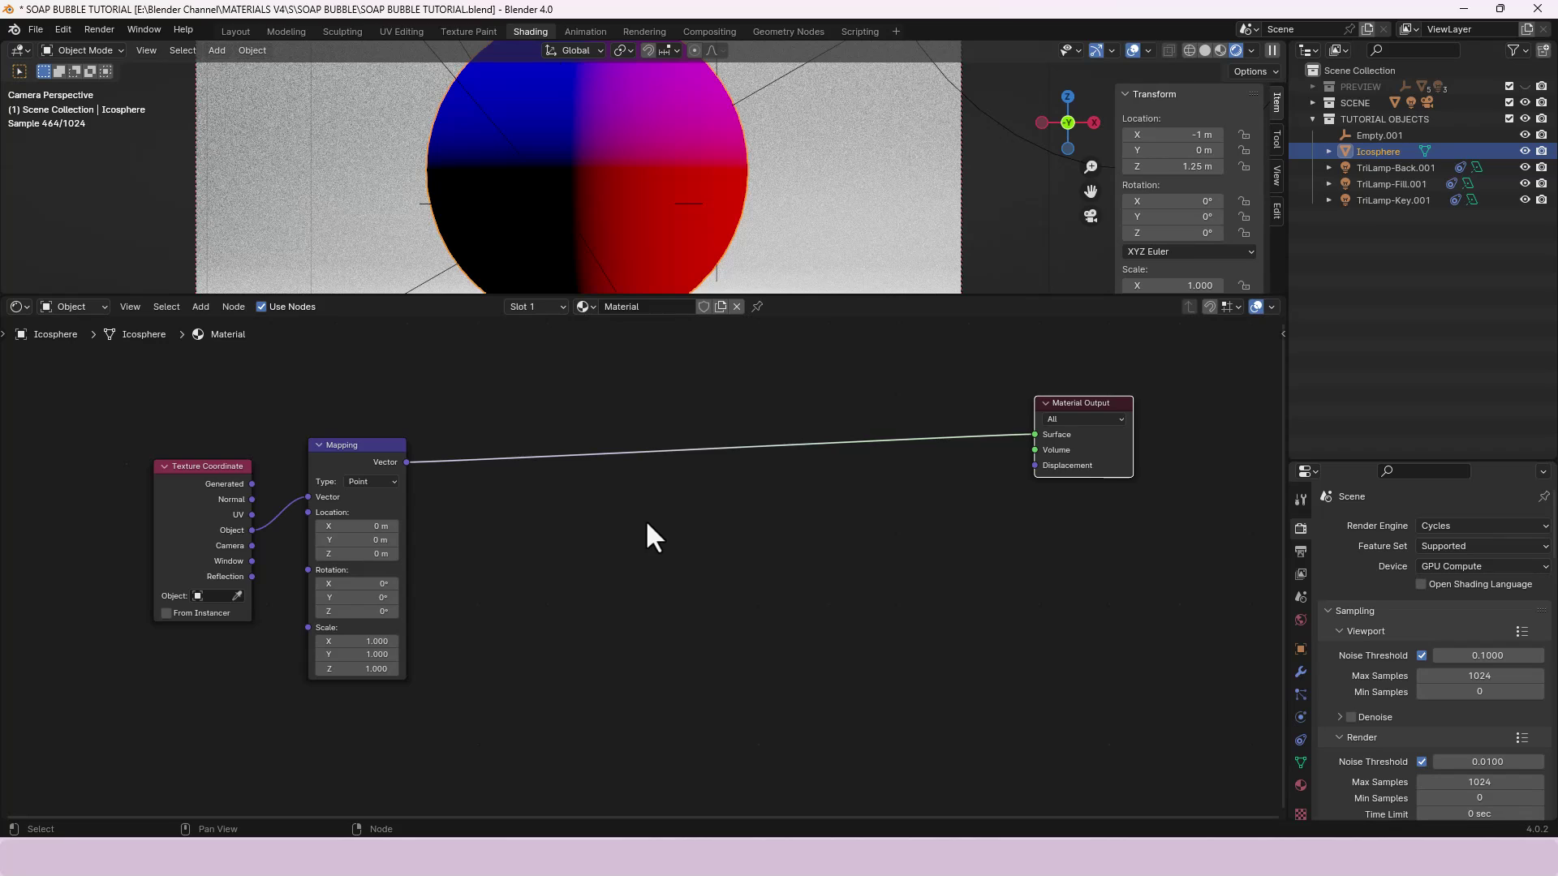
- Add a Noise Texture node and insert it into the link between the Mapping and Material Output nodes
click(646, 521)
middle_drag(645, 521, 642, 535)
key(shift+a)
click(617, 510)
text(noise)
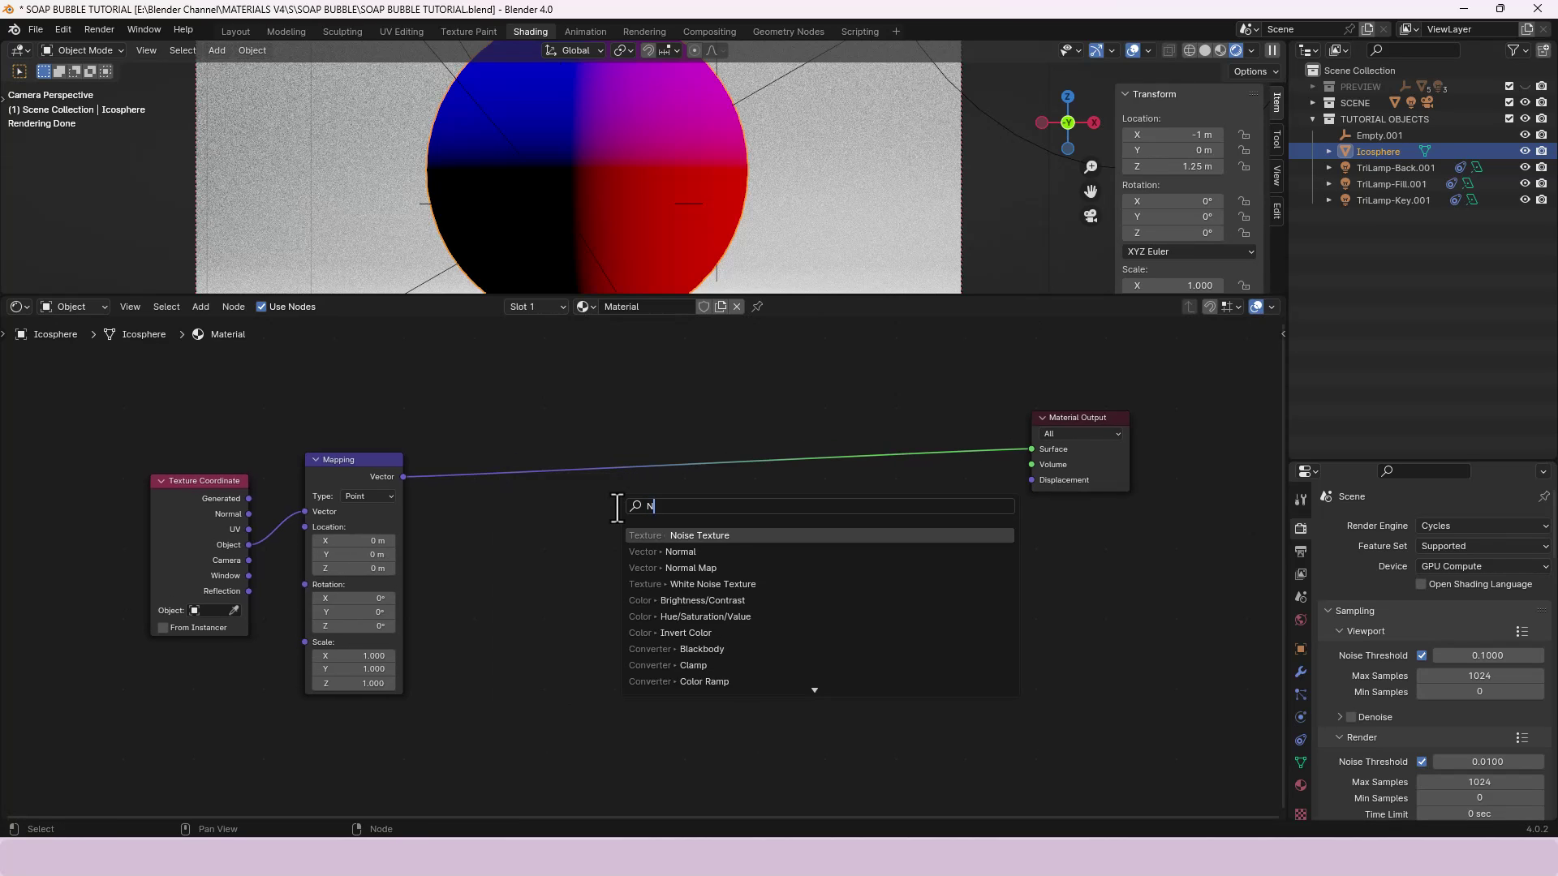
key(Return)
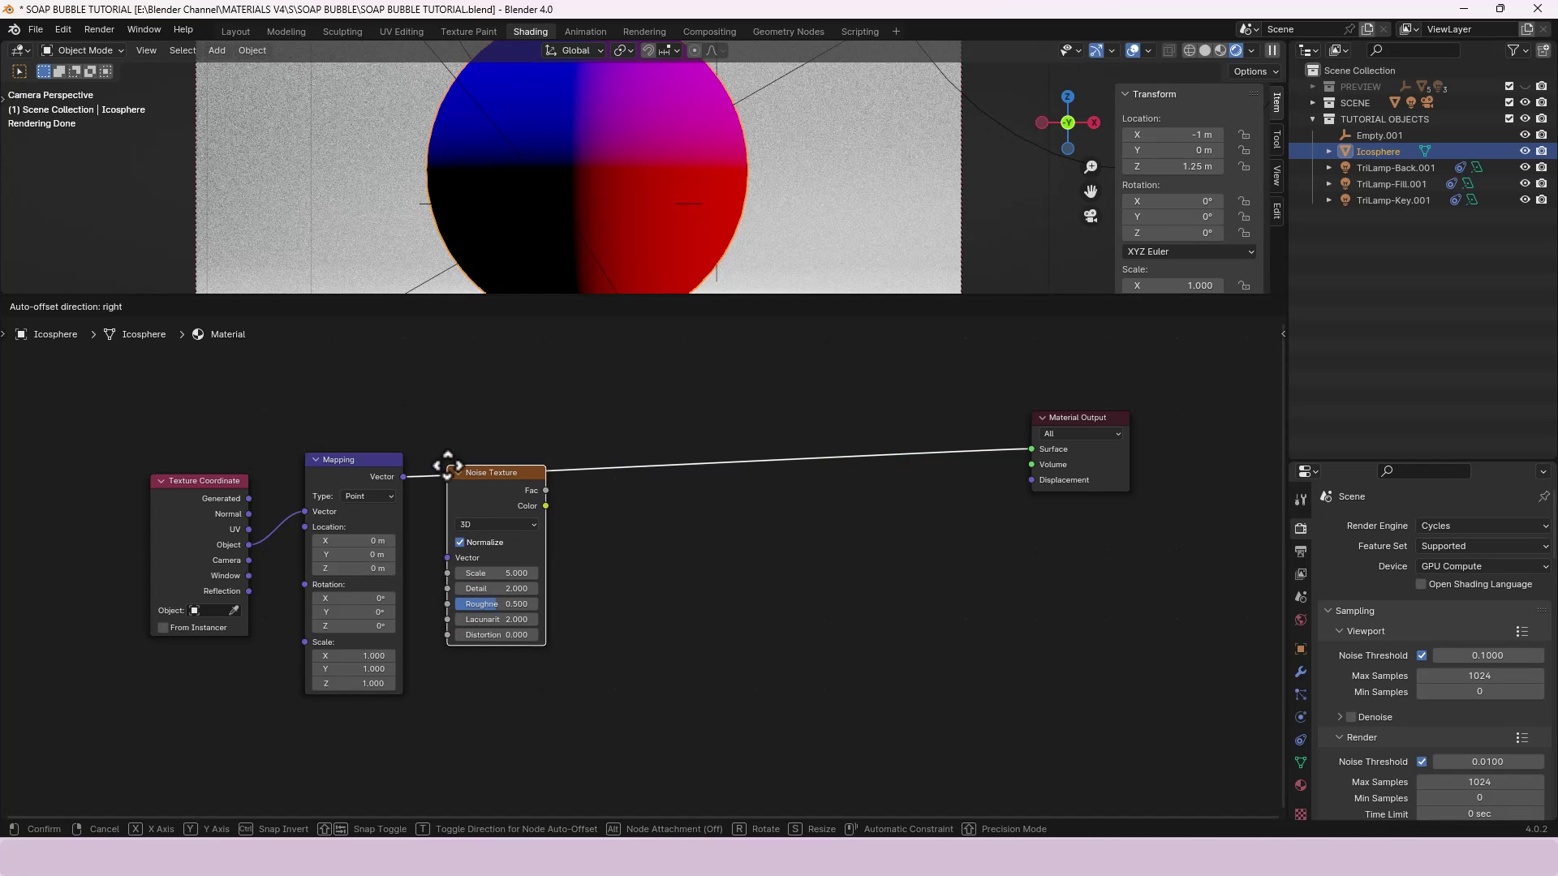
click(445, 451)
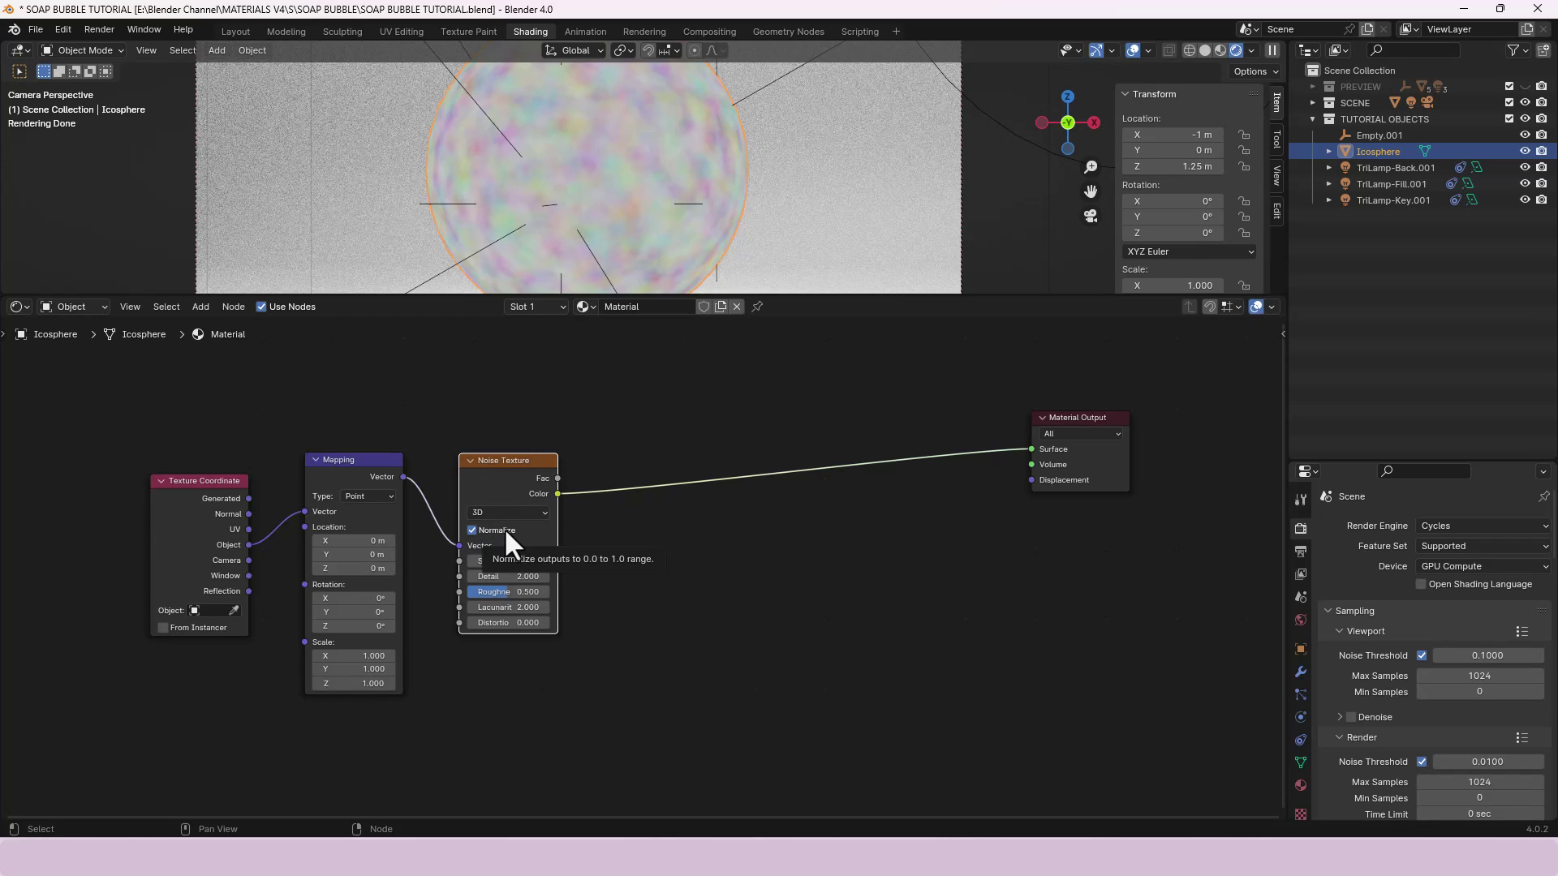
- Set the Noise Texture's Scale to 1, Detail to 5, Roughness to 0.005 and Distortion to 1
click(519, 561)
text(1)
key(Tab)
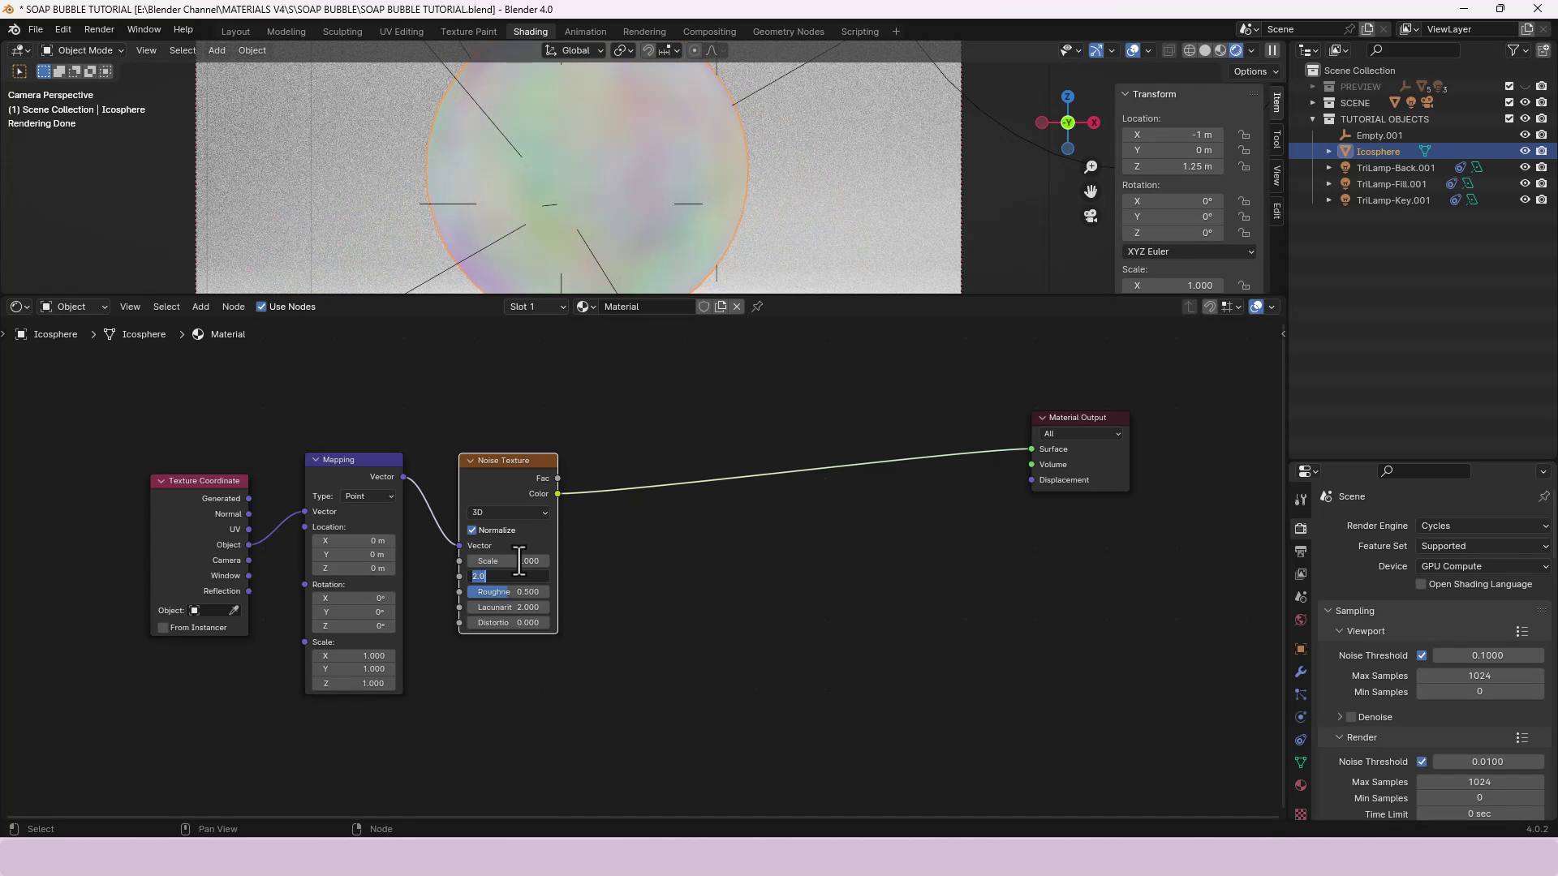
text(0)
key(Tab)
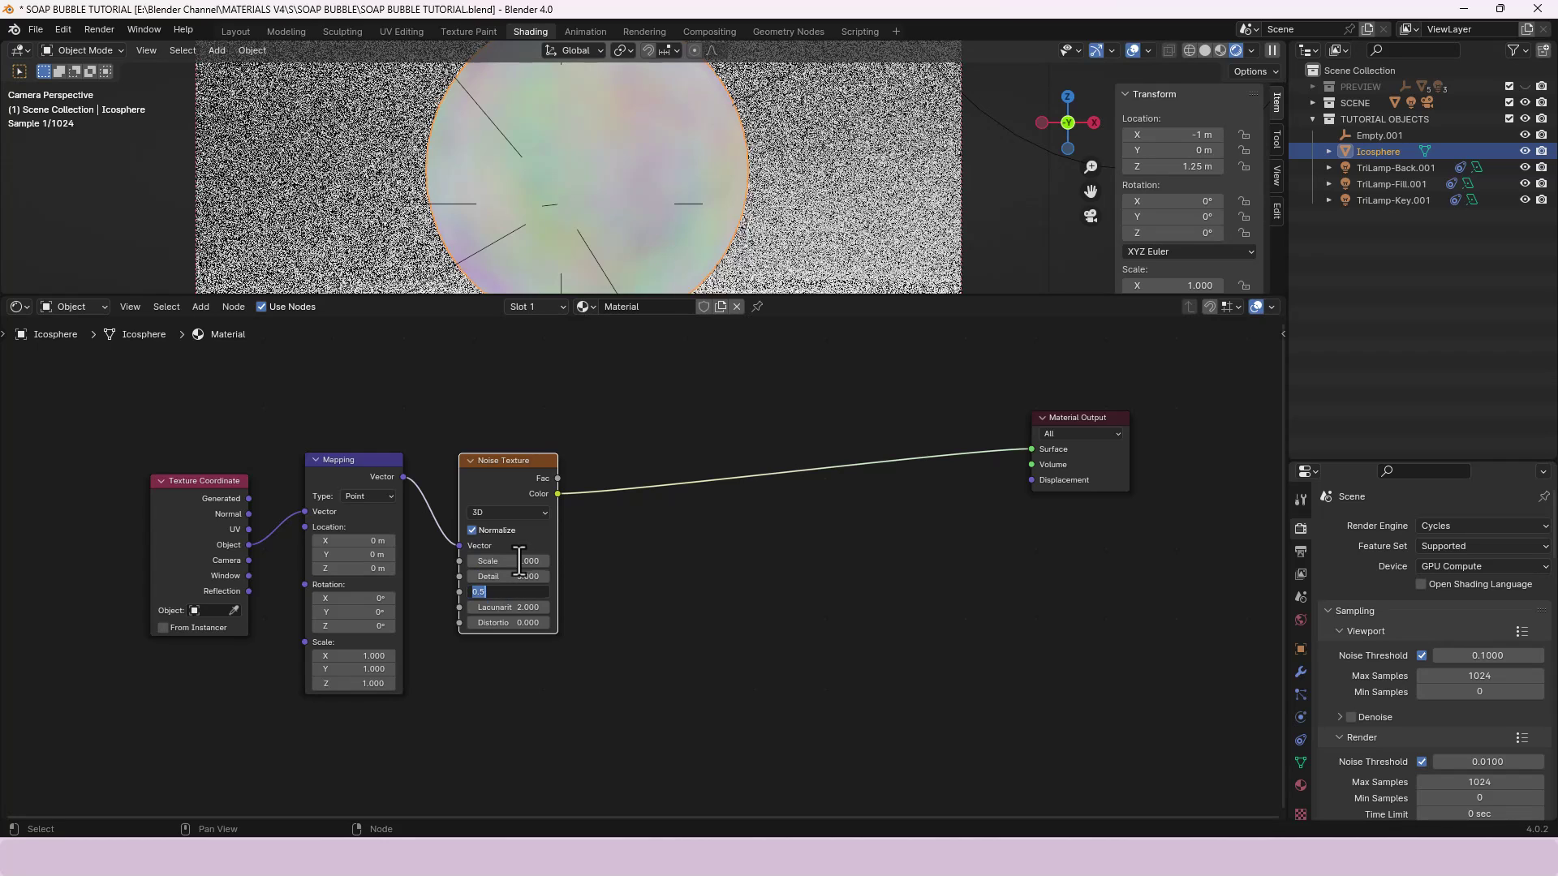
text(.005)
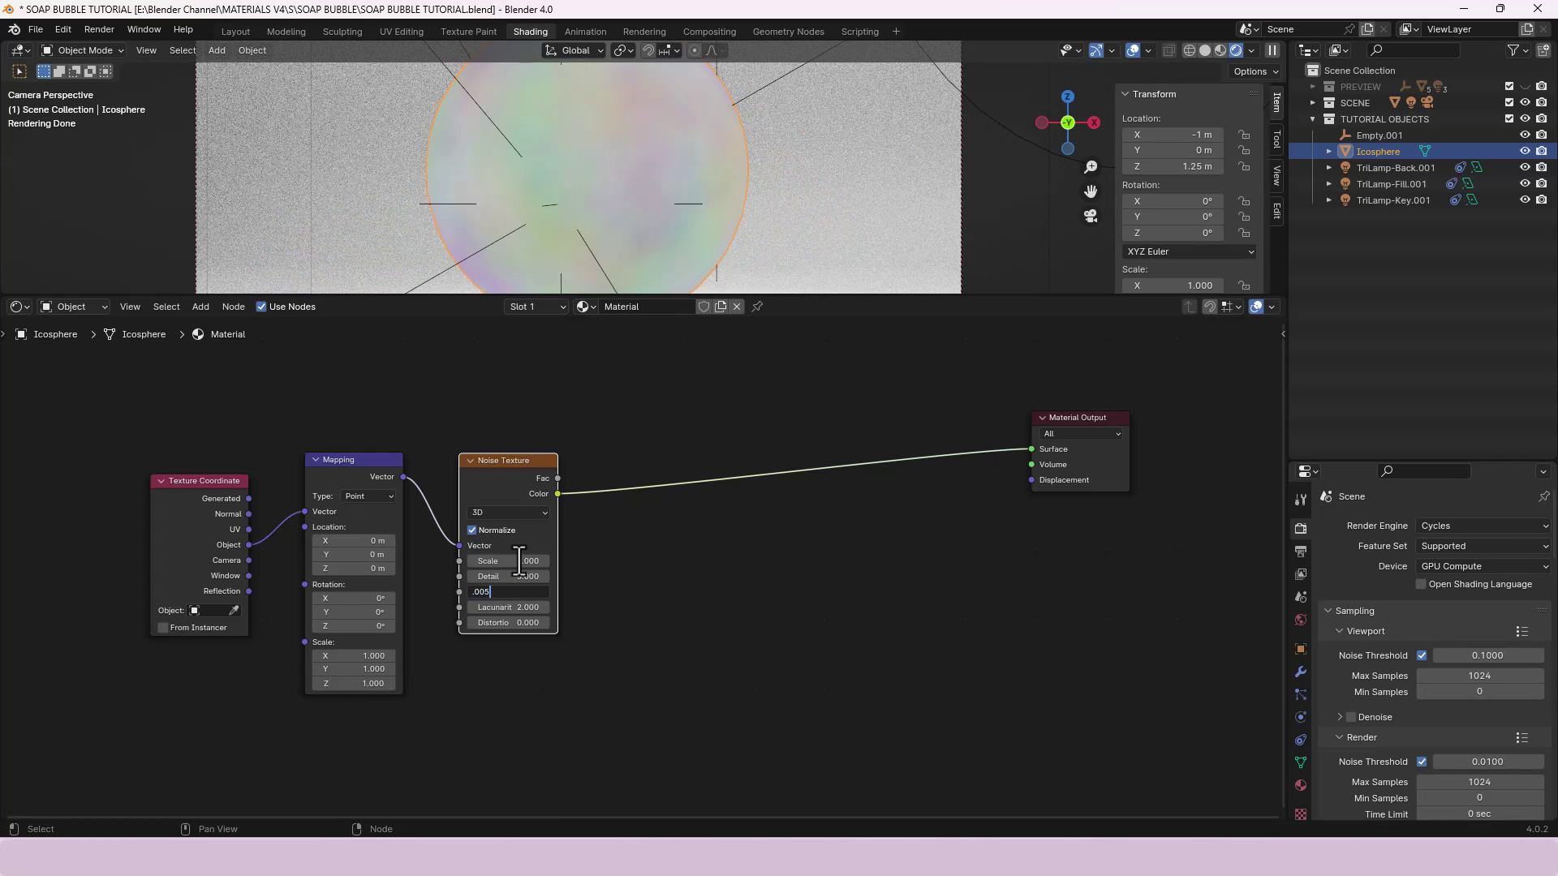
key(Tab)
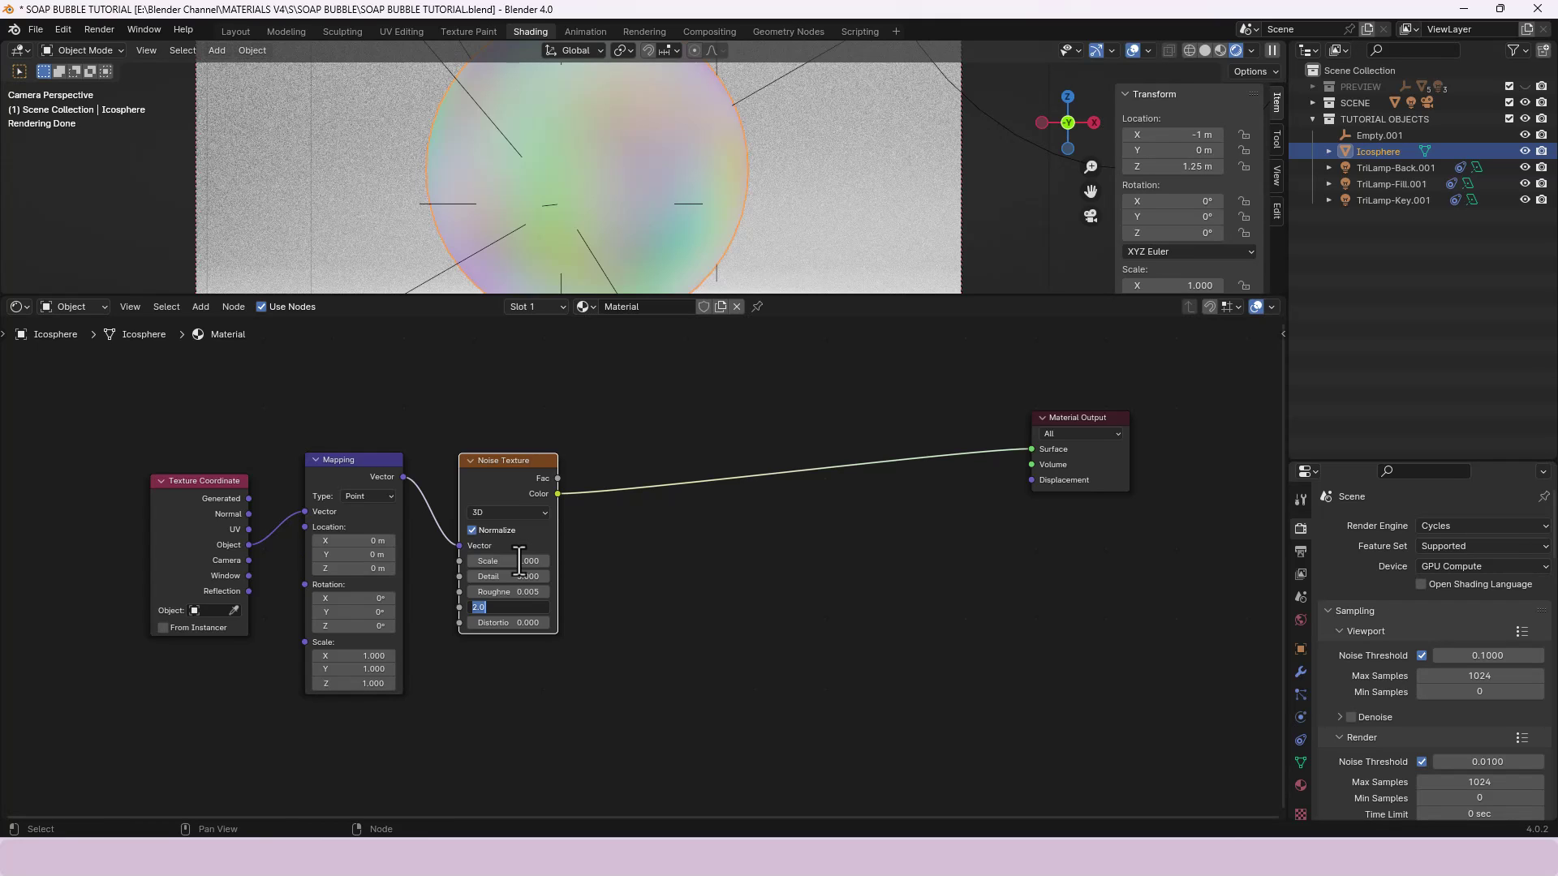
key(Tab)
text(1)
key(Return)
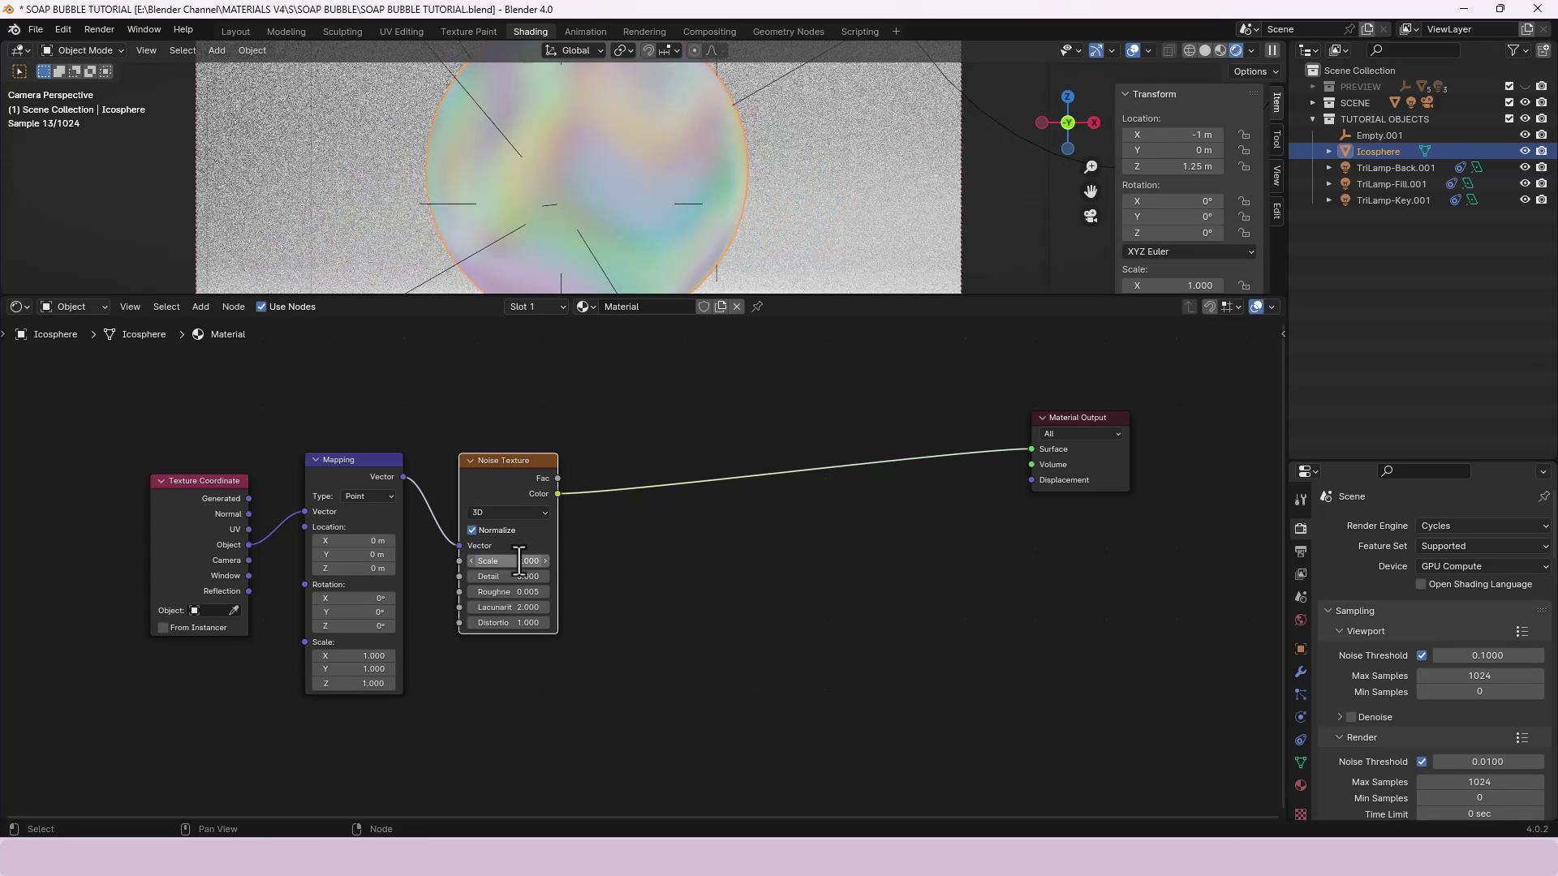
scroll(563, 158, down, 1)
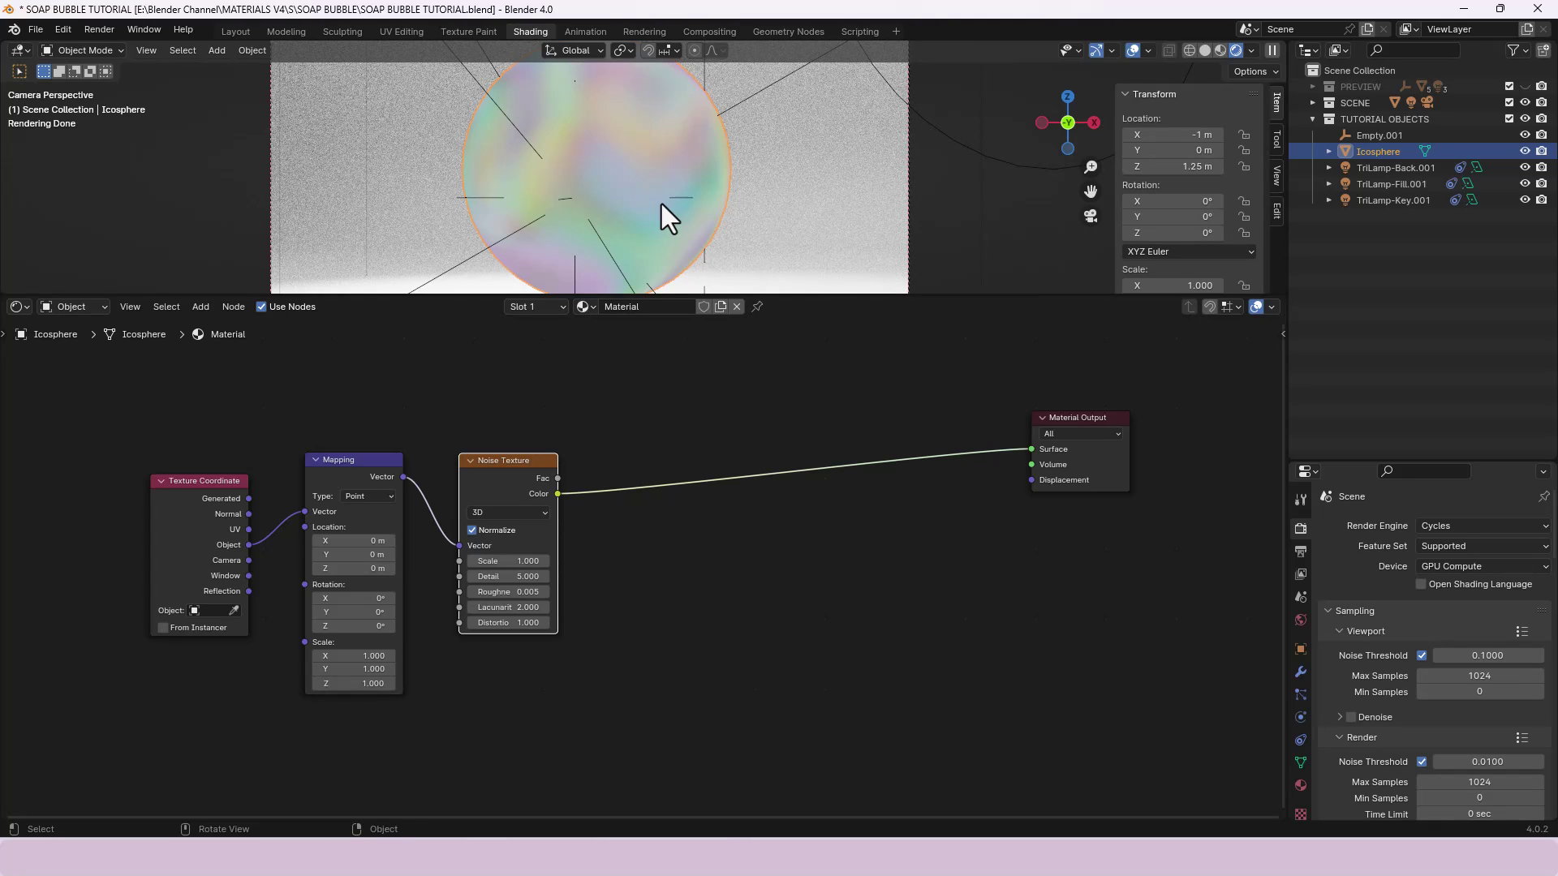
- Add a Color Ramp node and insert it into the link between the Noise Texture and Material Output nodes
click(703, 542)
key(shift+a)
mouse_move(698, 538)
text(color)
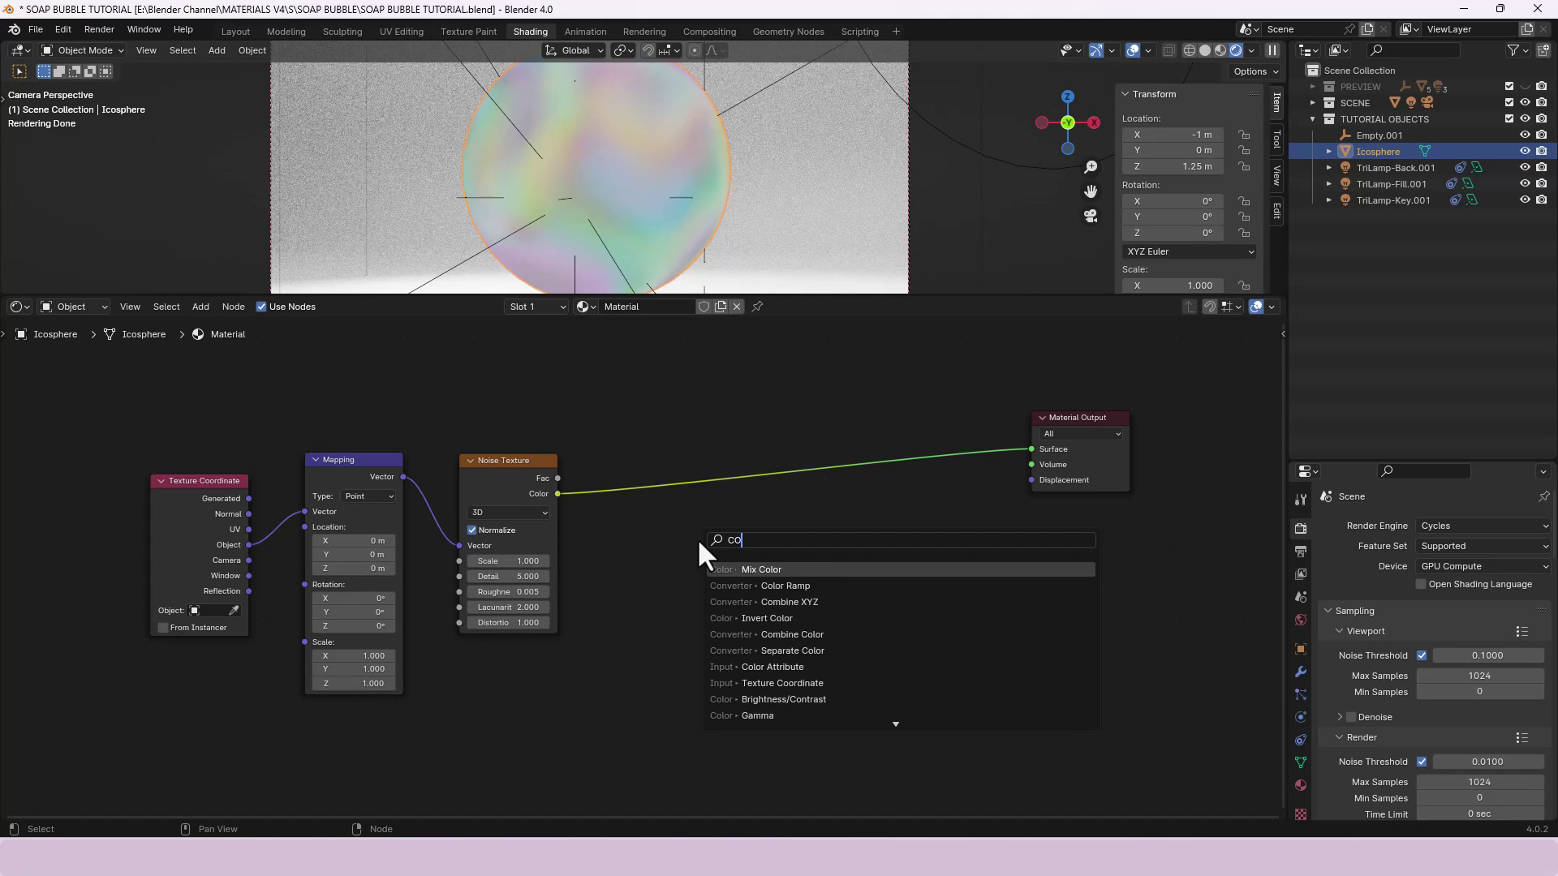
key(Down)
key(Return)
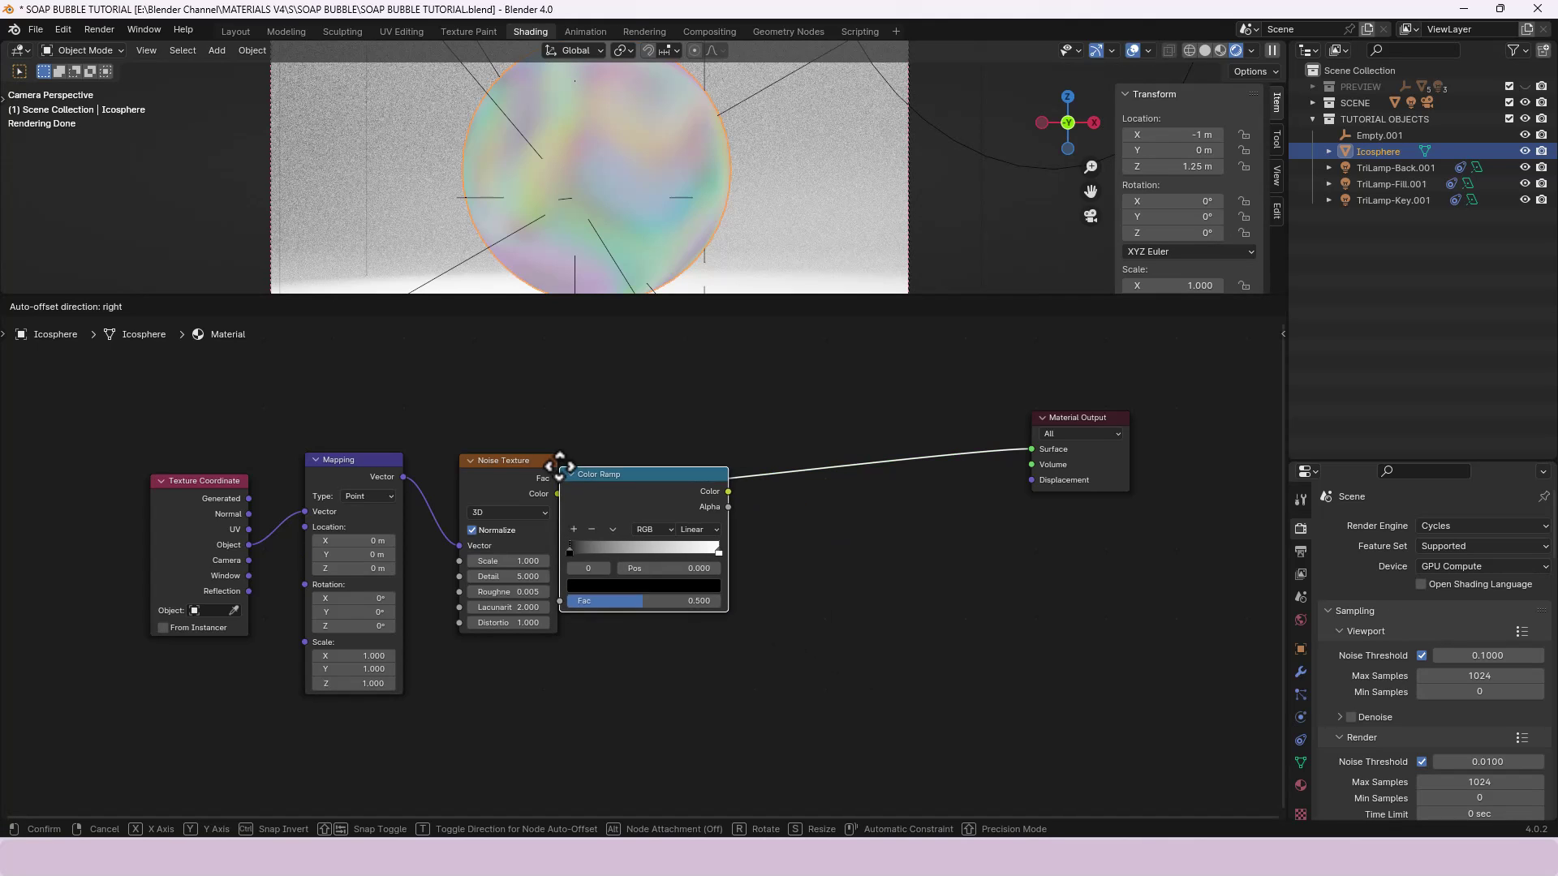
click(614, 450)
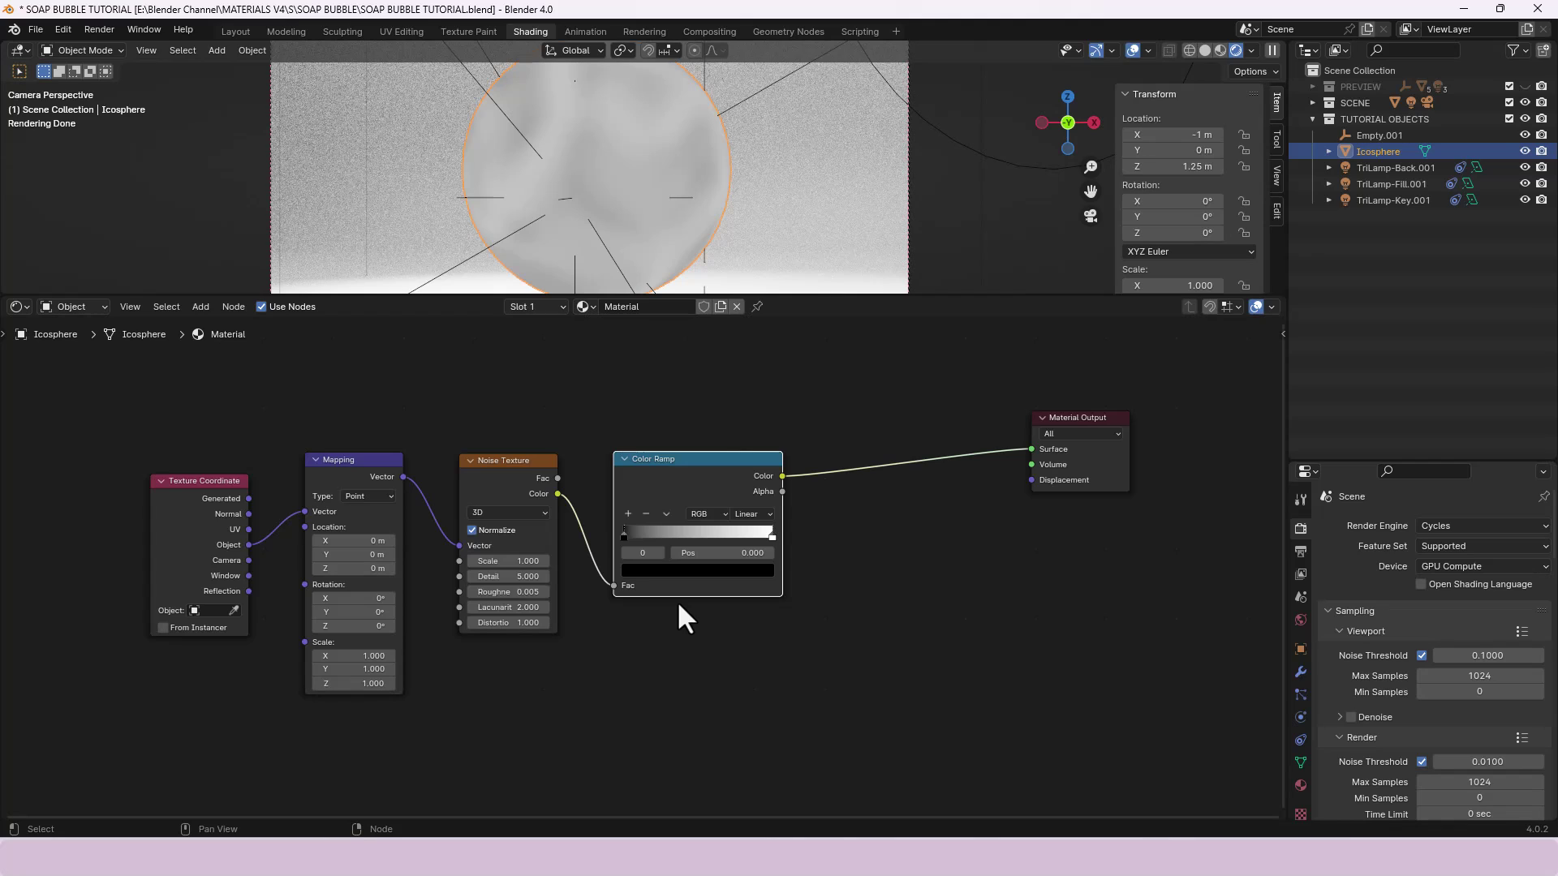
- Set the Color Ramp's color mode to HSL and its interpolation to Counter-Clockwise
click(705, 514)
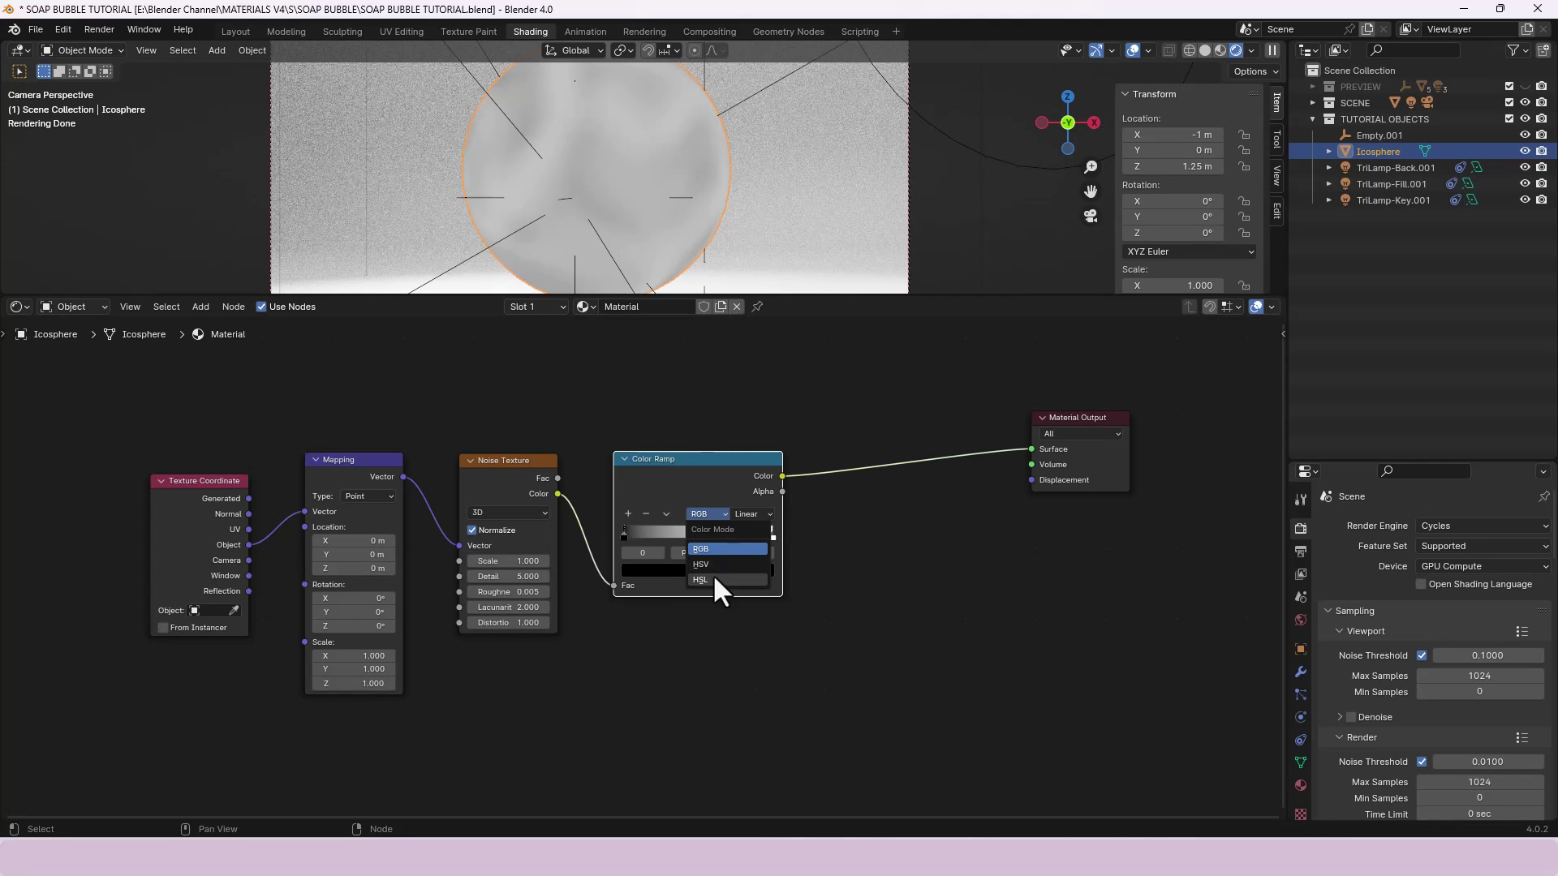
click(714, 578)
click(748, 514)
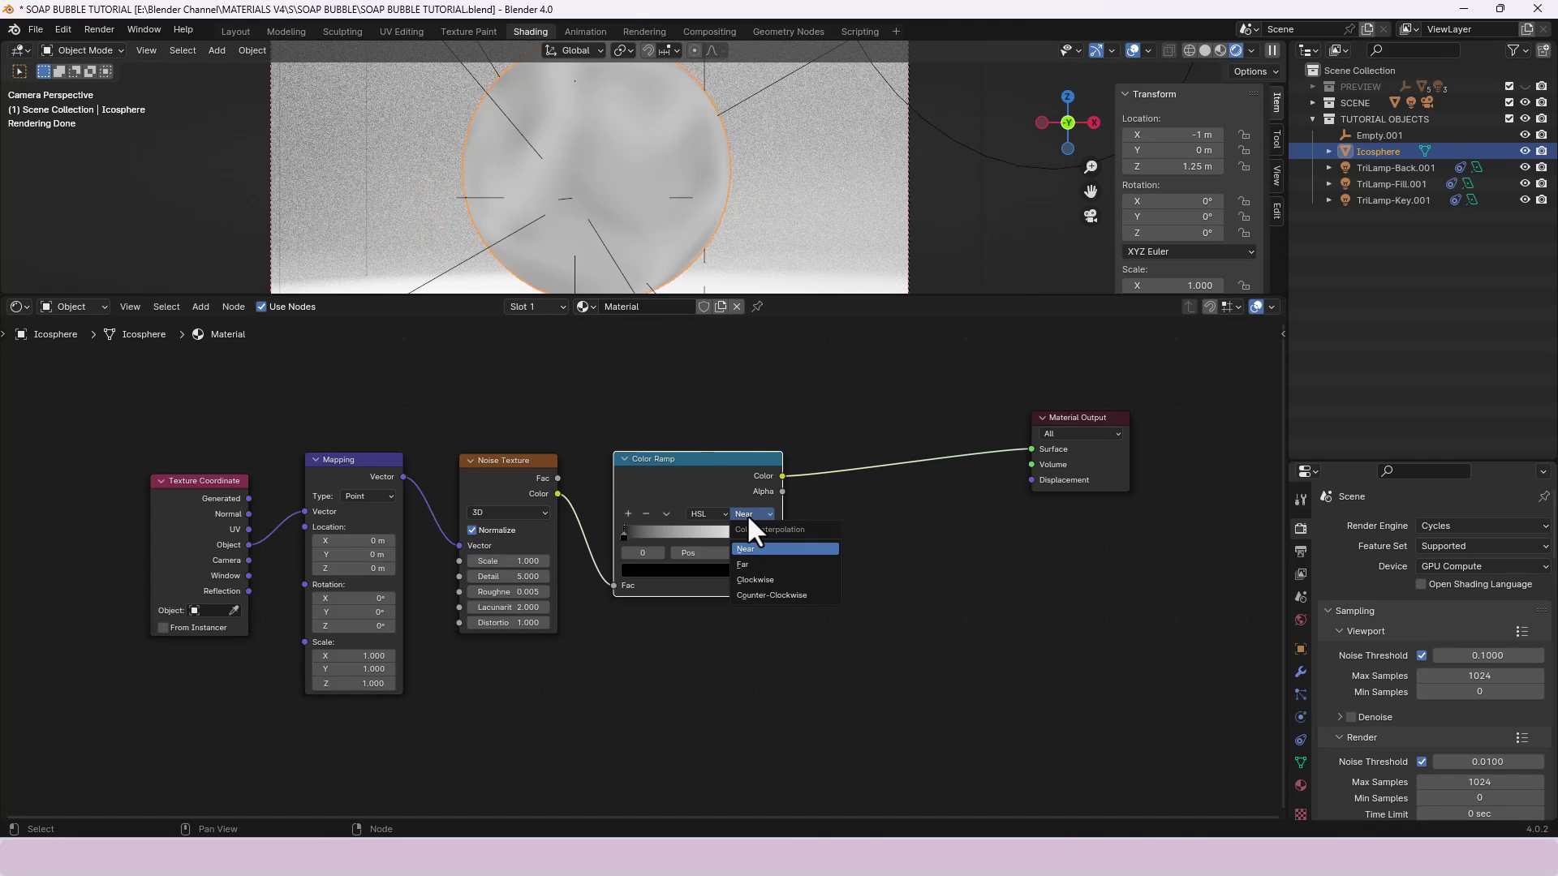
click(751, 595)
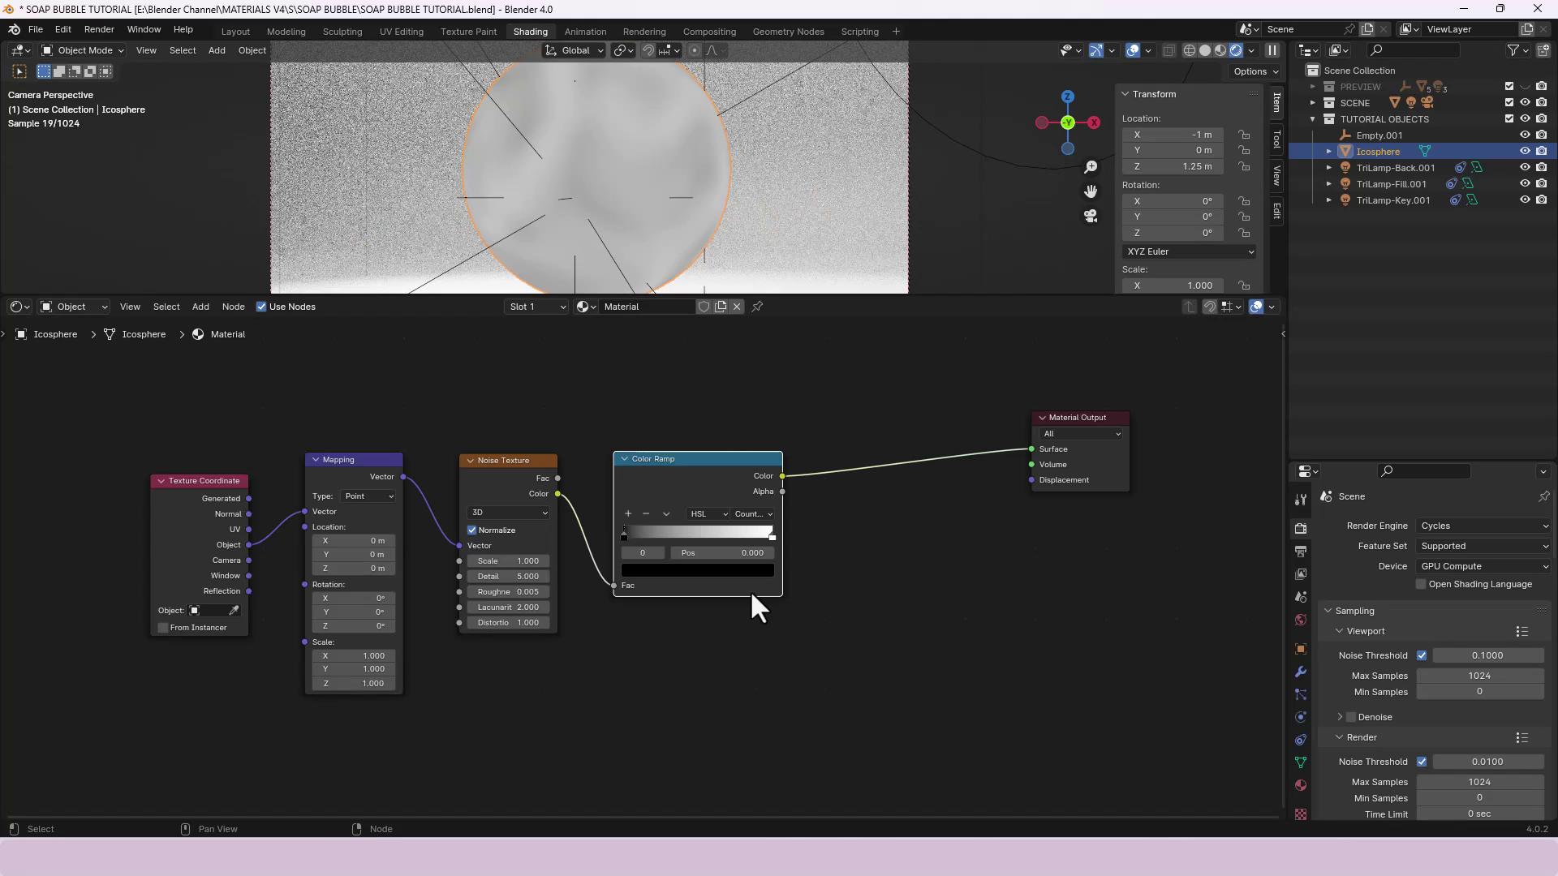
- Set the position of the Color Ramp's black stop to 0.15
click(622, 535)
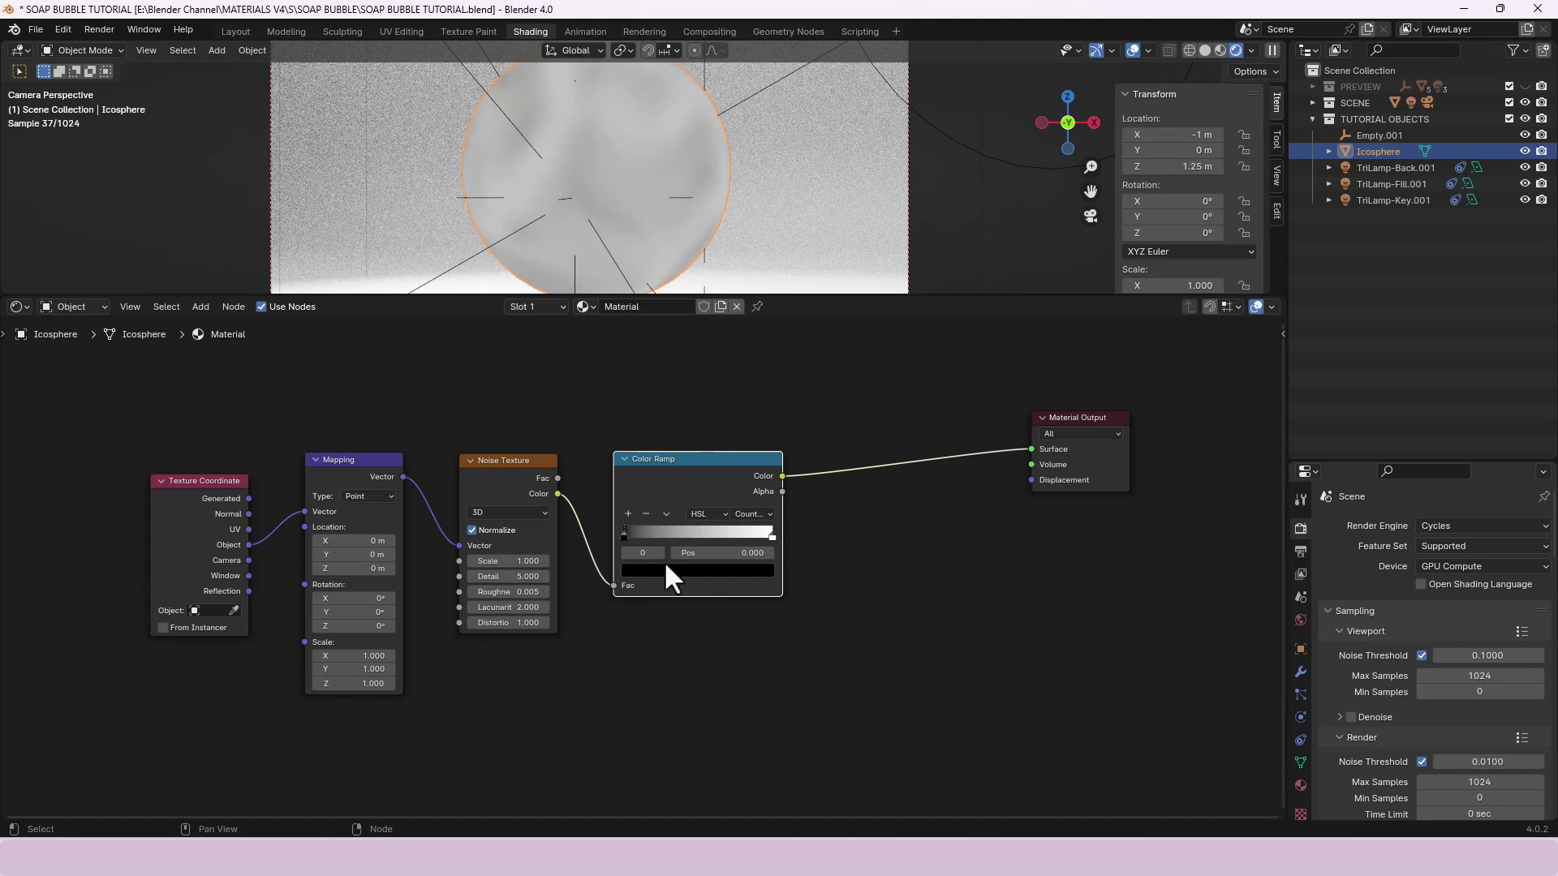
click(694, 552)
text(0.15)
key(Return)
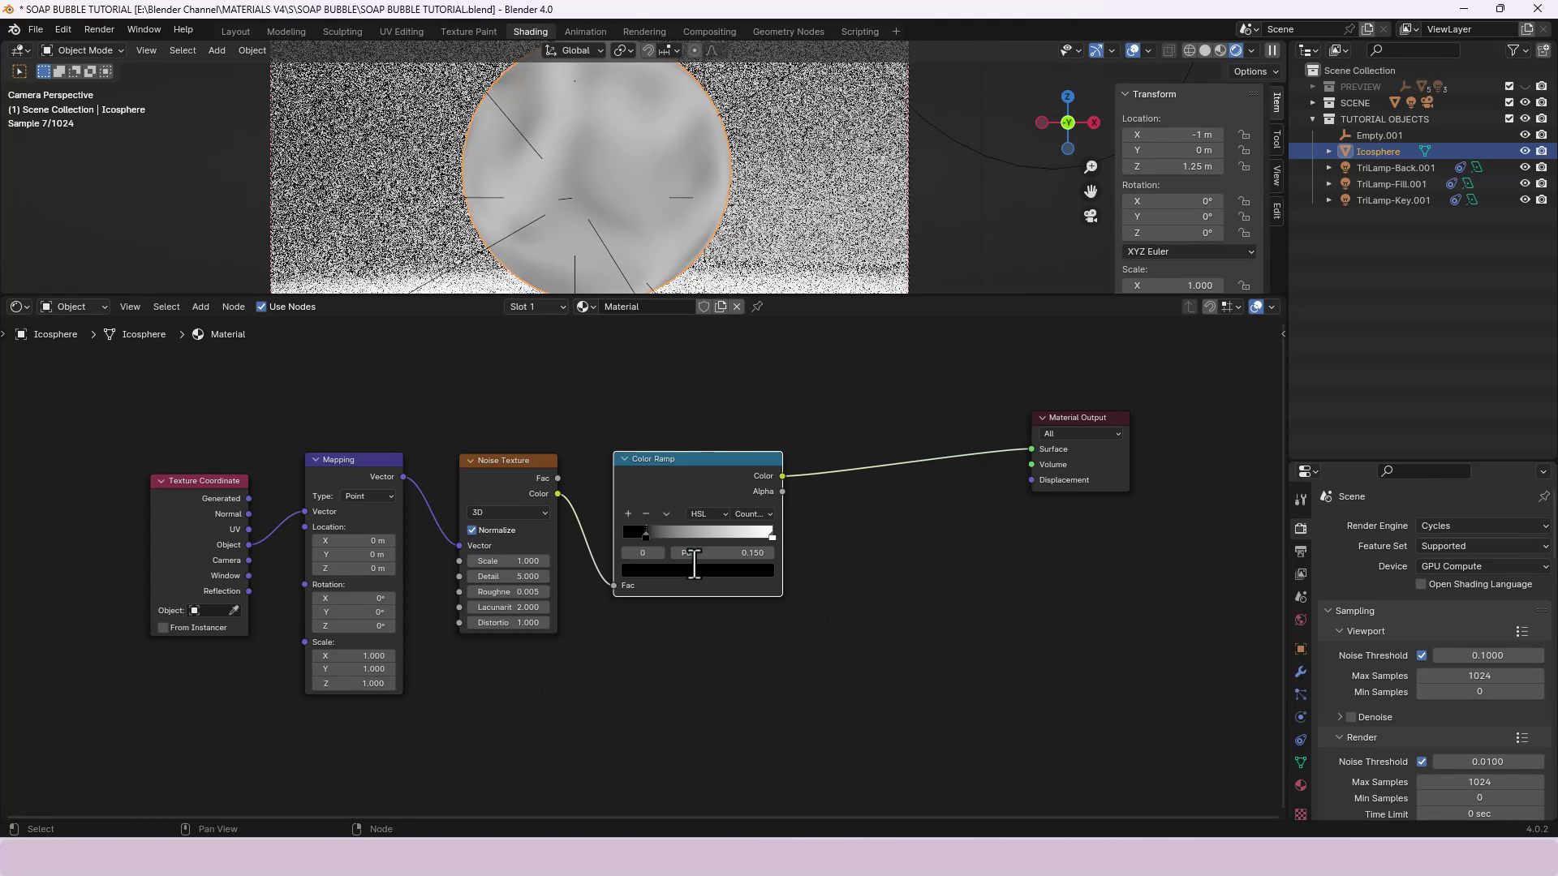
- Color the stop at 0.15 pale pink with Value 1, a low Saturation and Hue 0.85
click(664, 570)
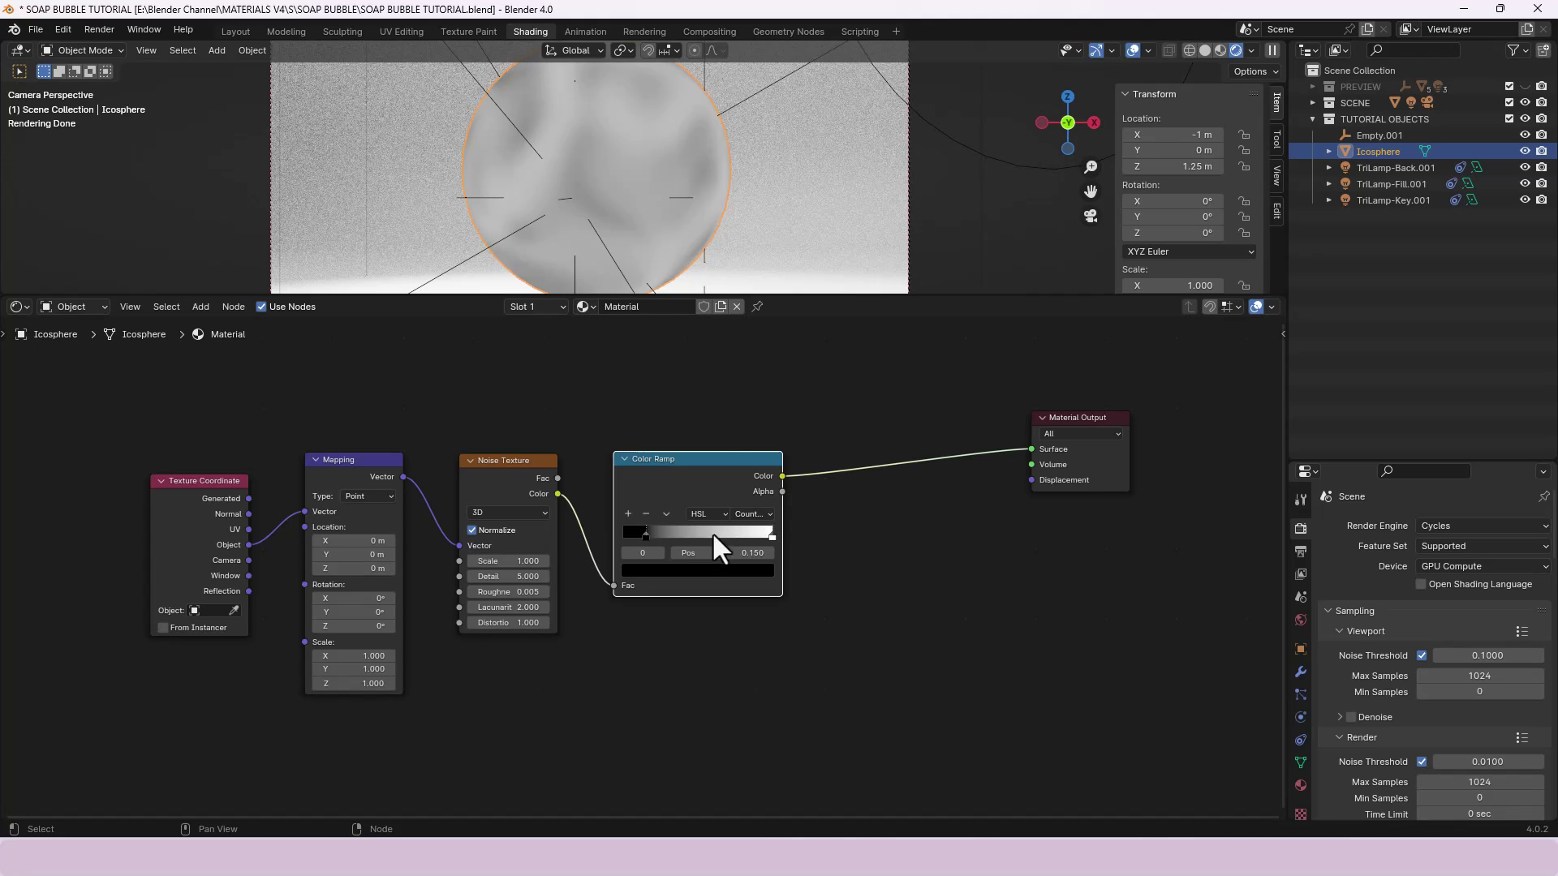
click(694, 572)
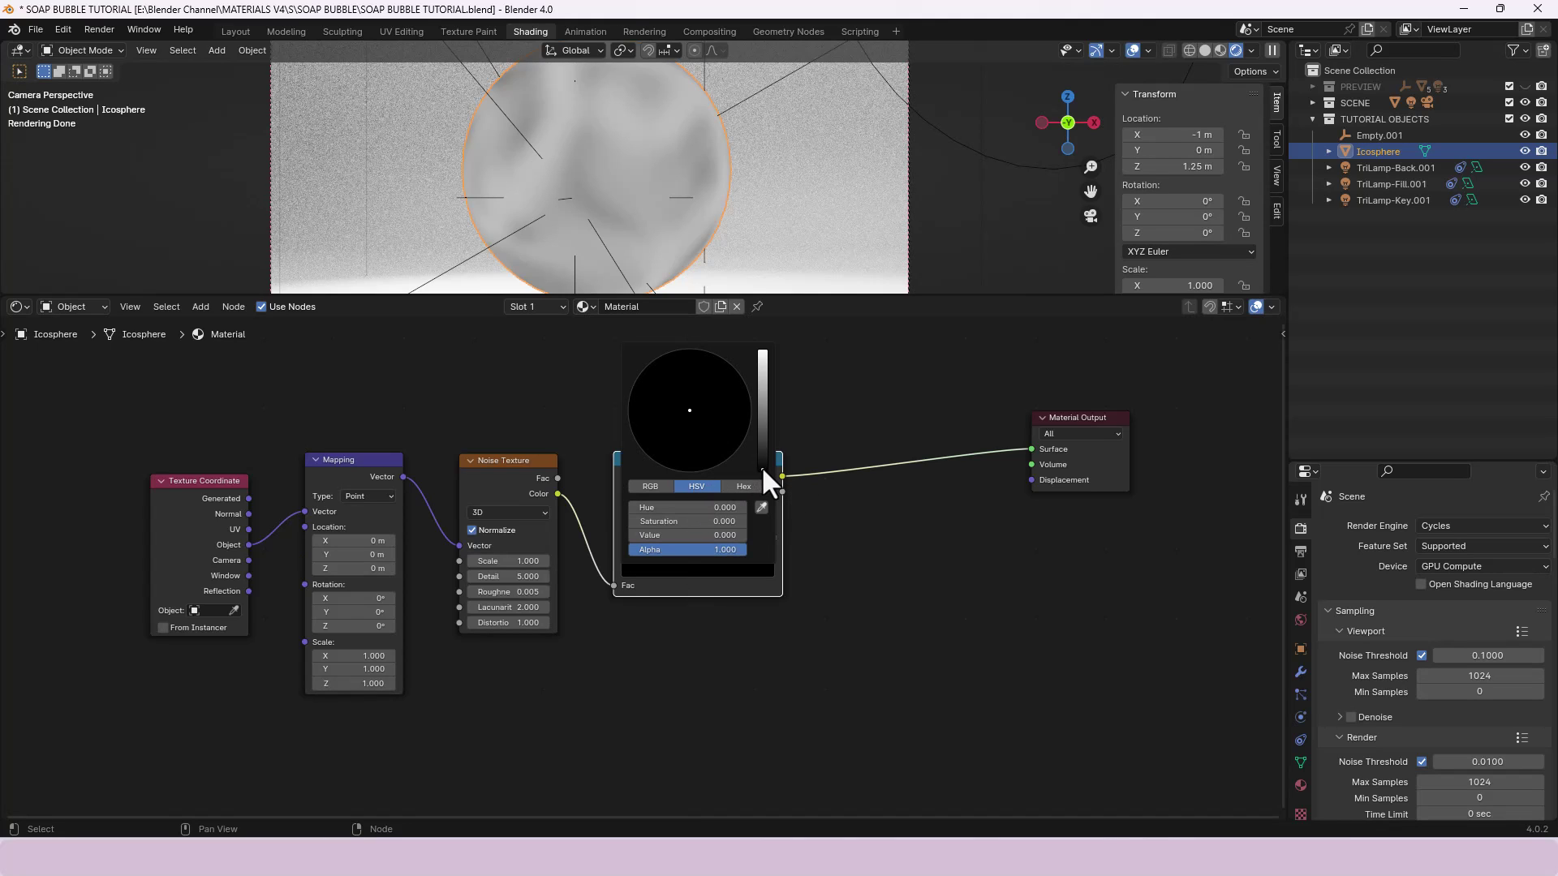
drag(762, 469, 765, 351)
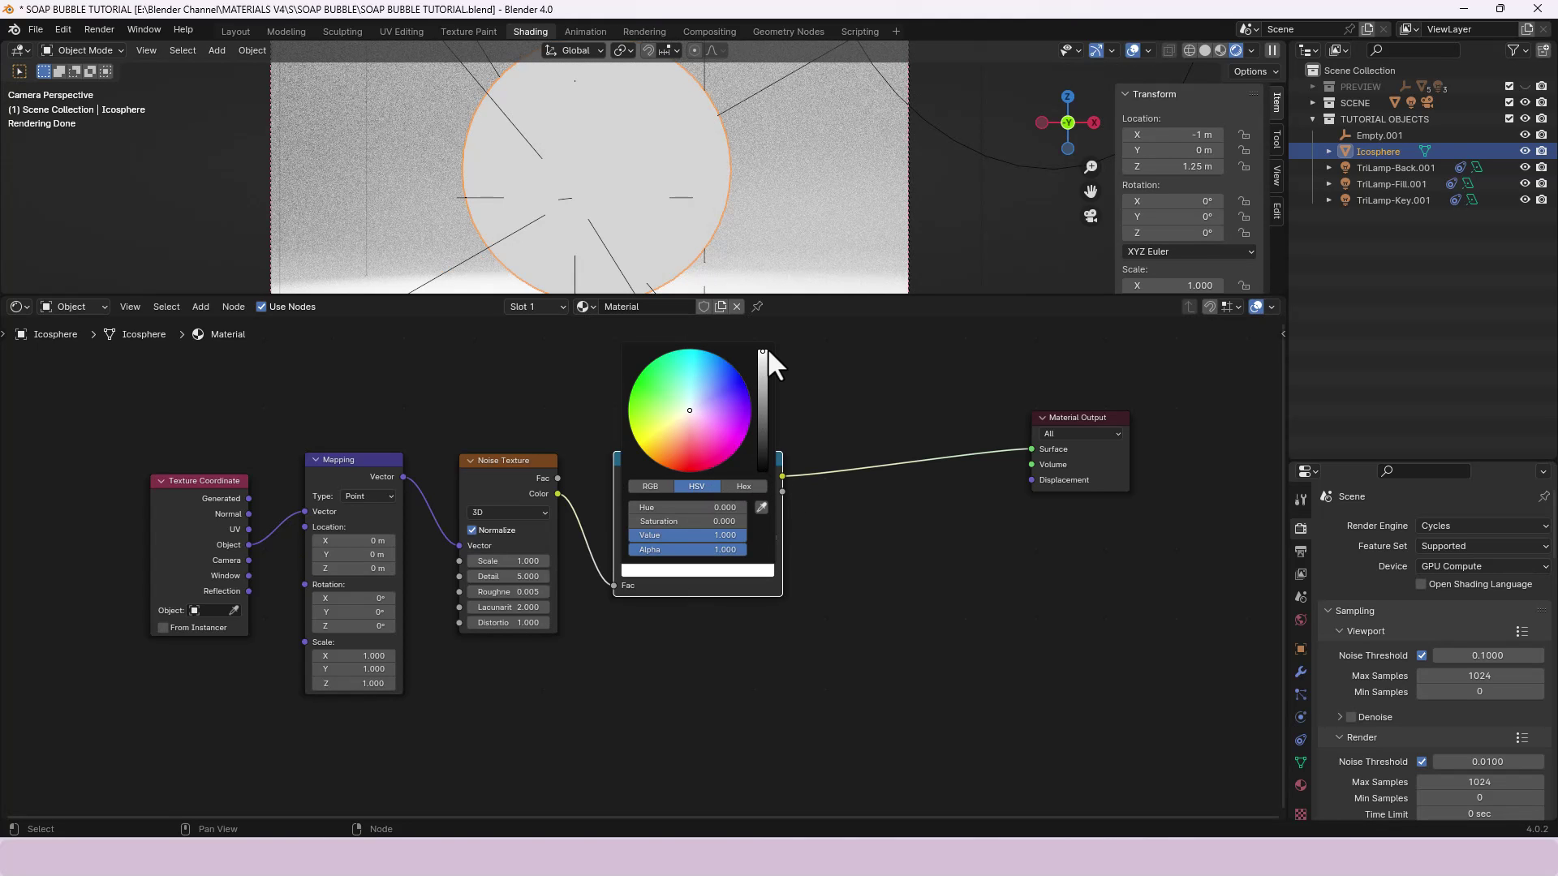
drag(680, 522, 706, 523)
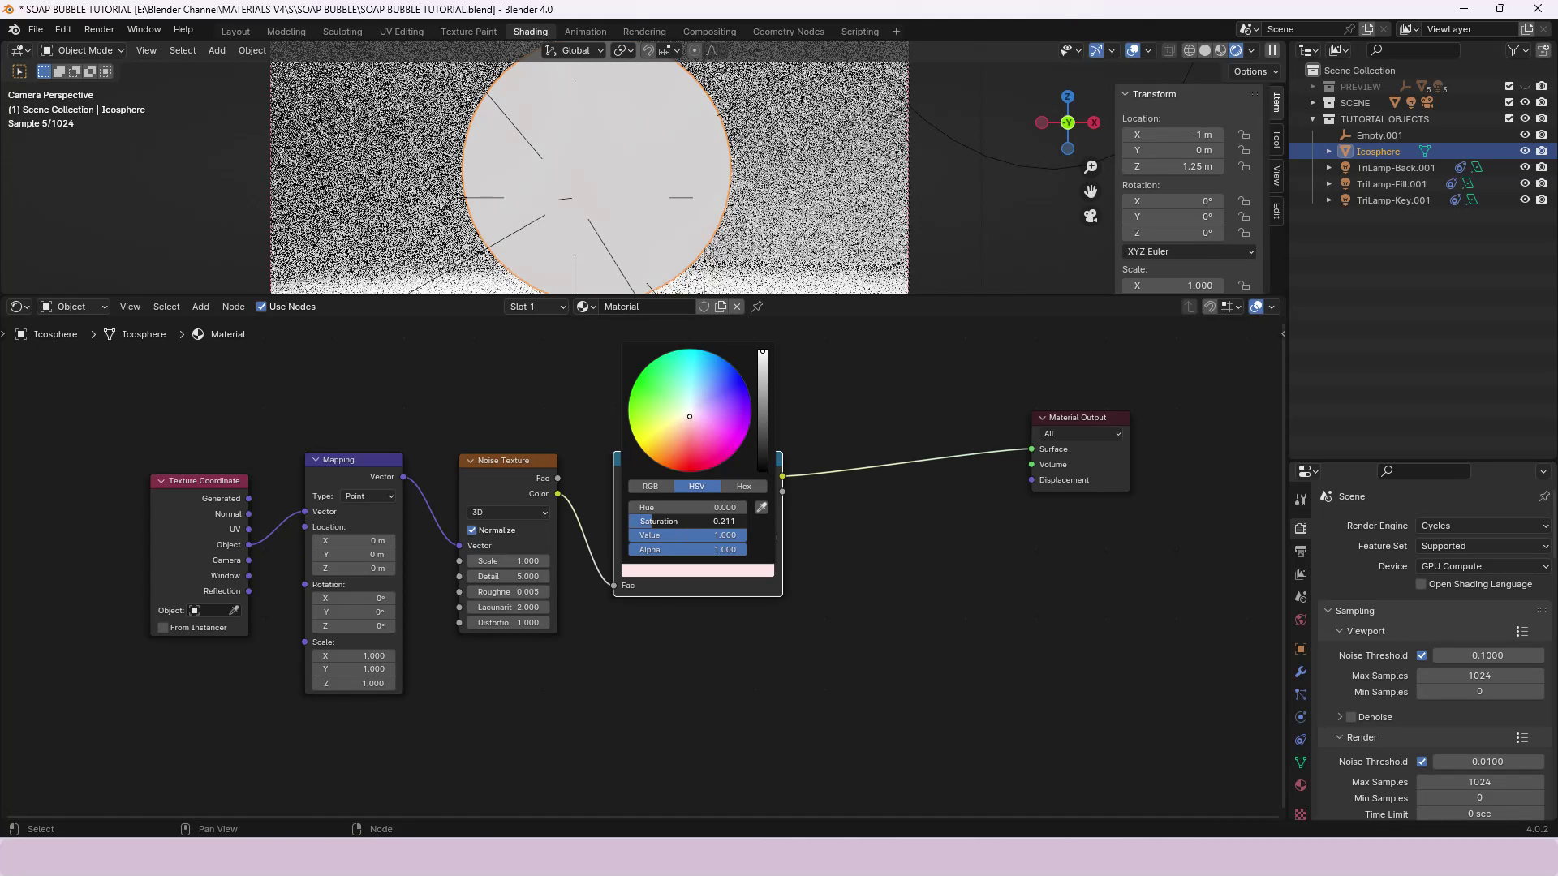
click(711, 522)
key(BackSpace)
text(.25)
key(Return)
drag(646, 508, 690, 521)
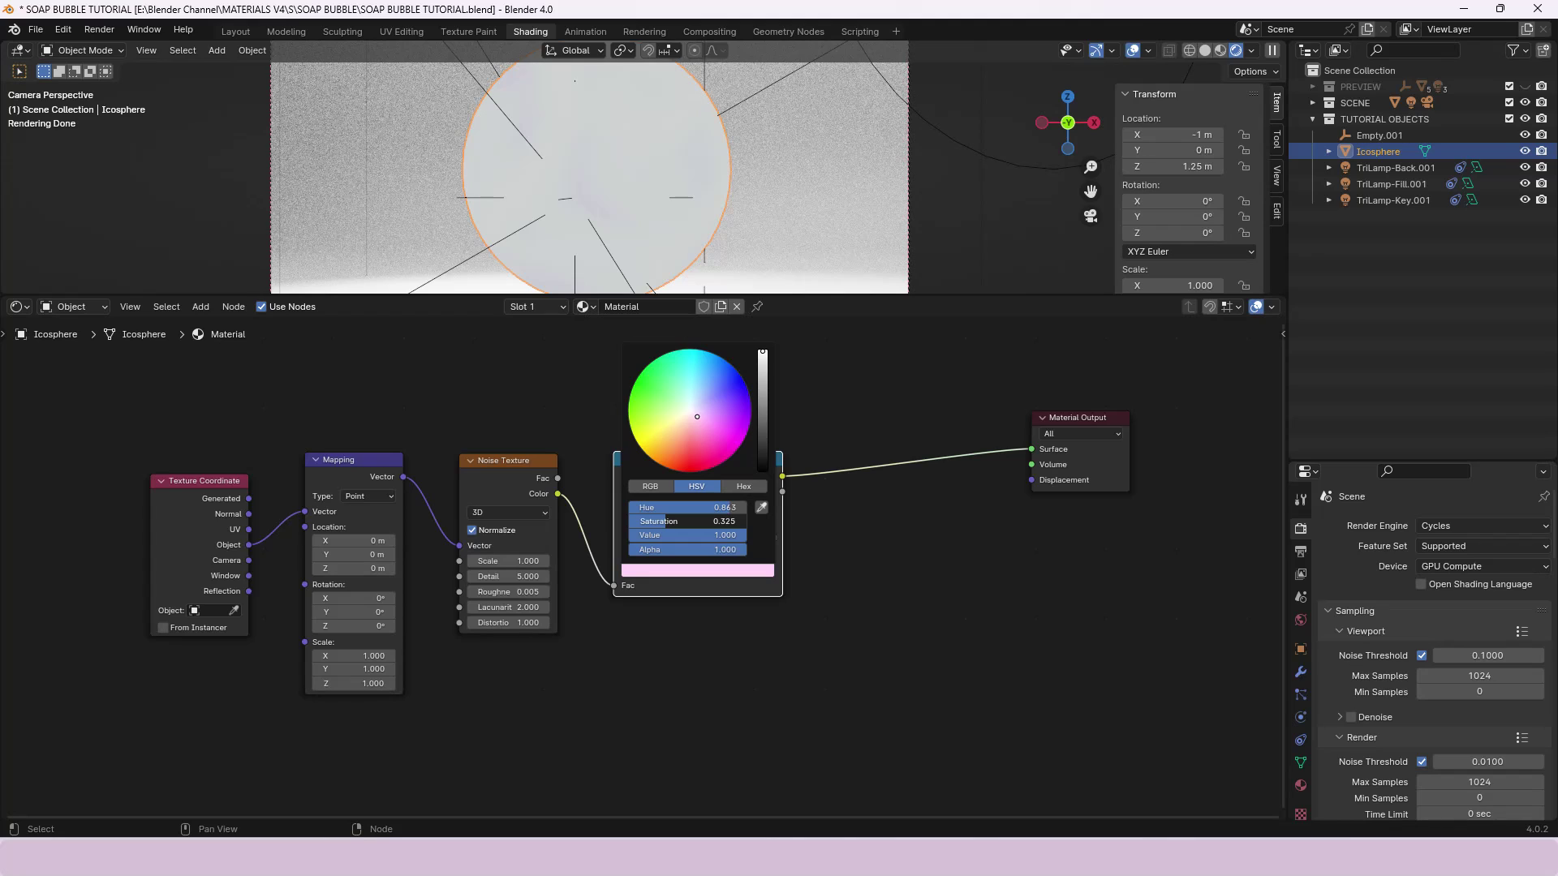
double_click(728, 508)
text(0.85)
key(Return)
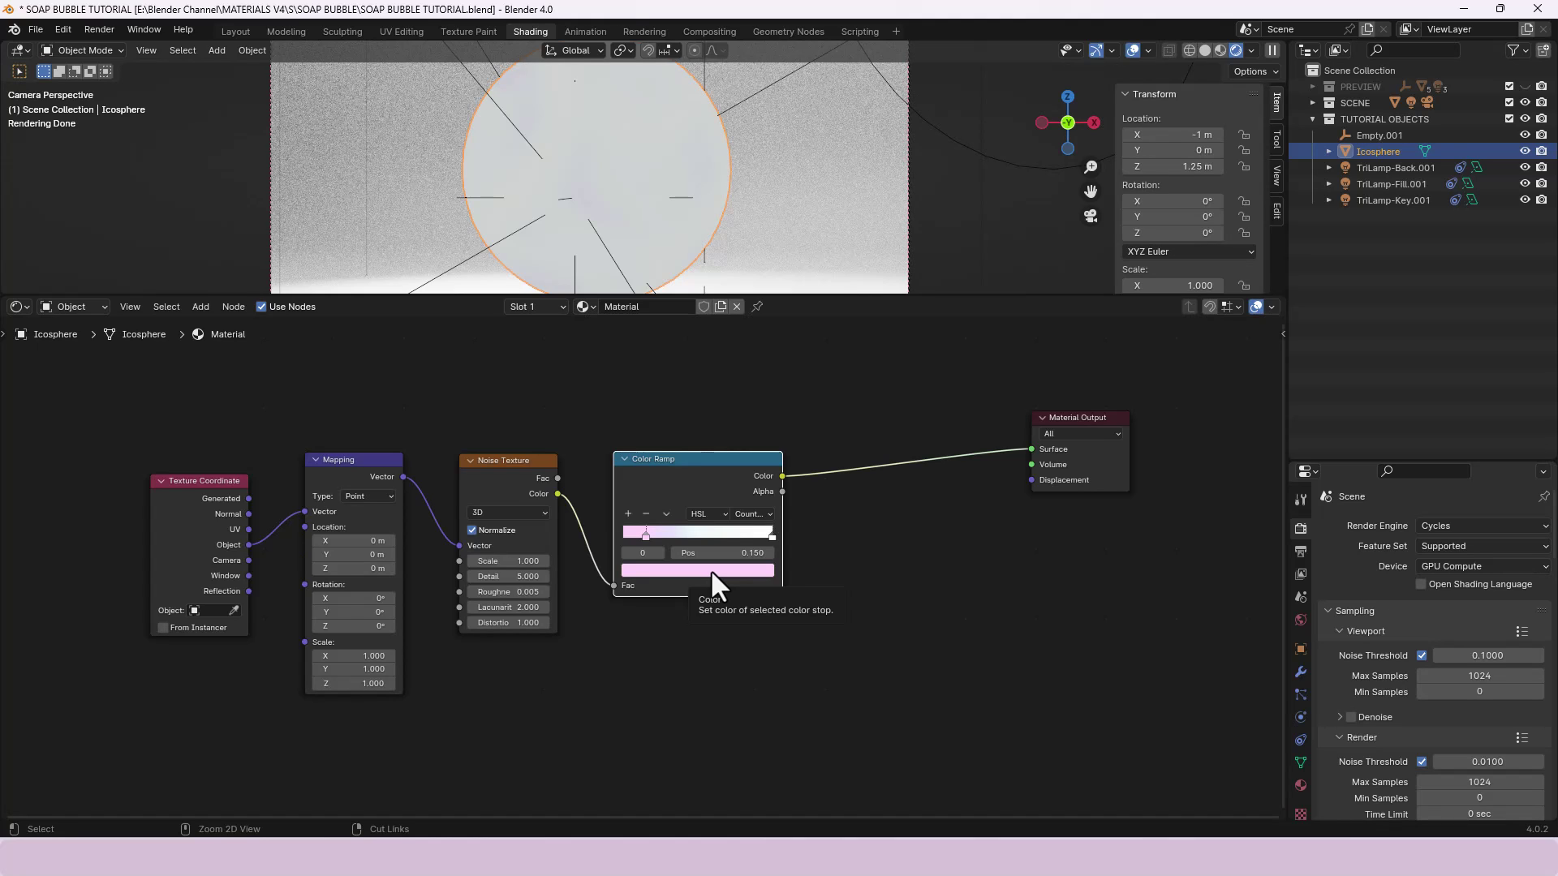
- Set the position of the Color Ramp's white stop to 0.85 and paste the first stop's pink color onto it
click(772, 537)
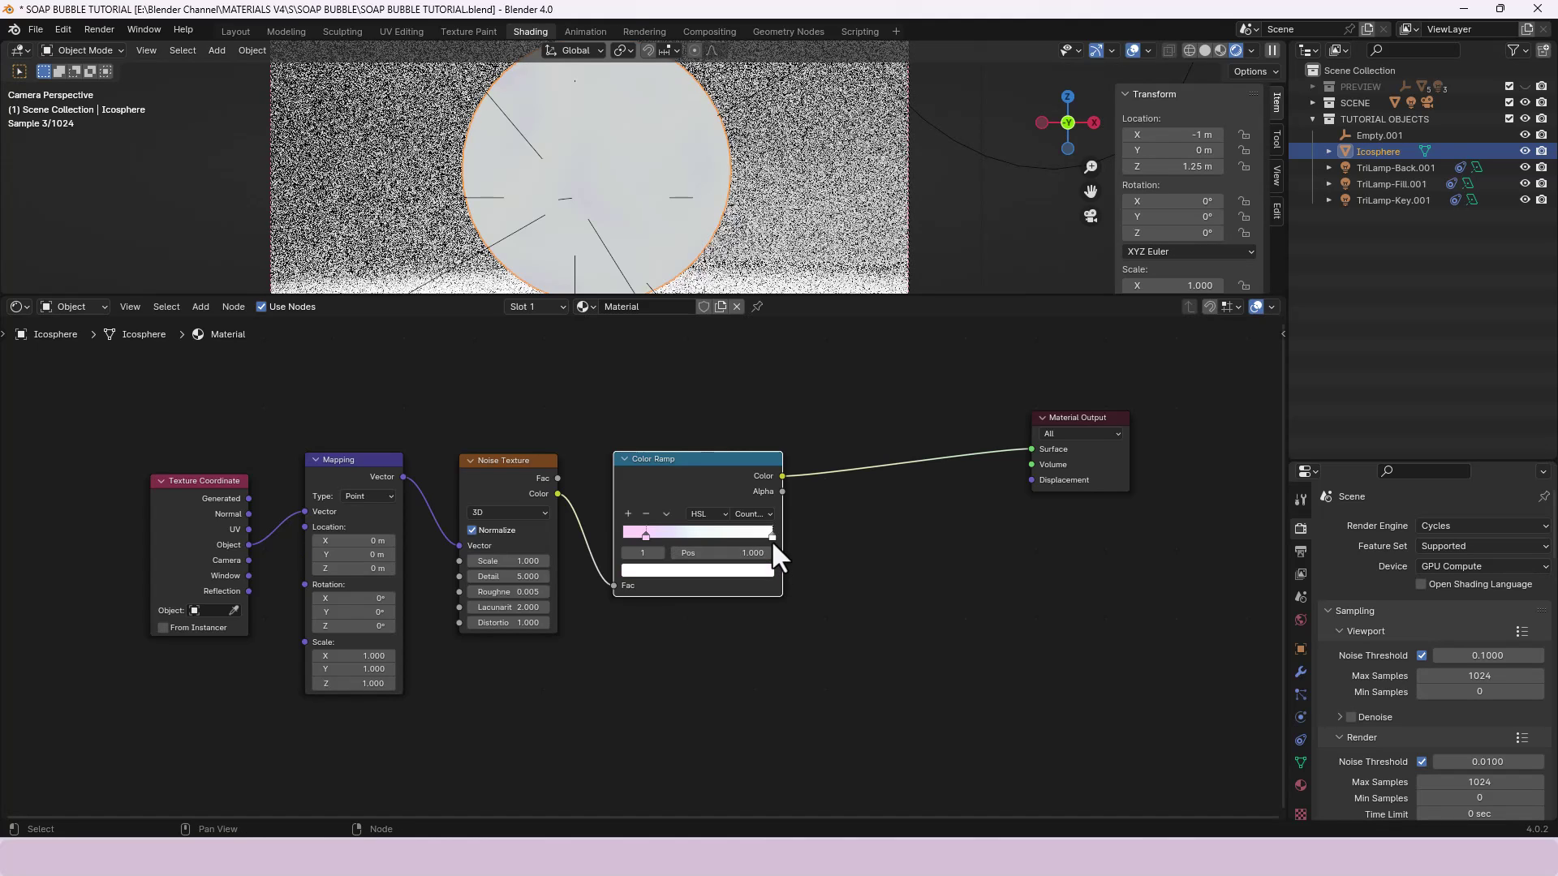
click(765, 553)
text(.85)
key(Return)
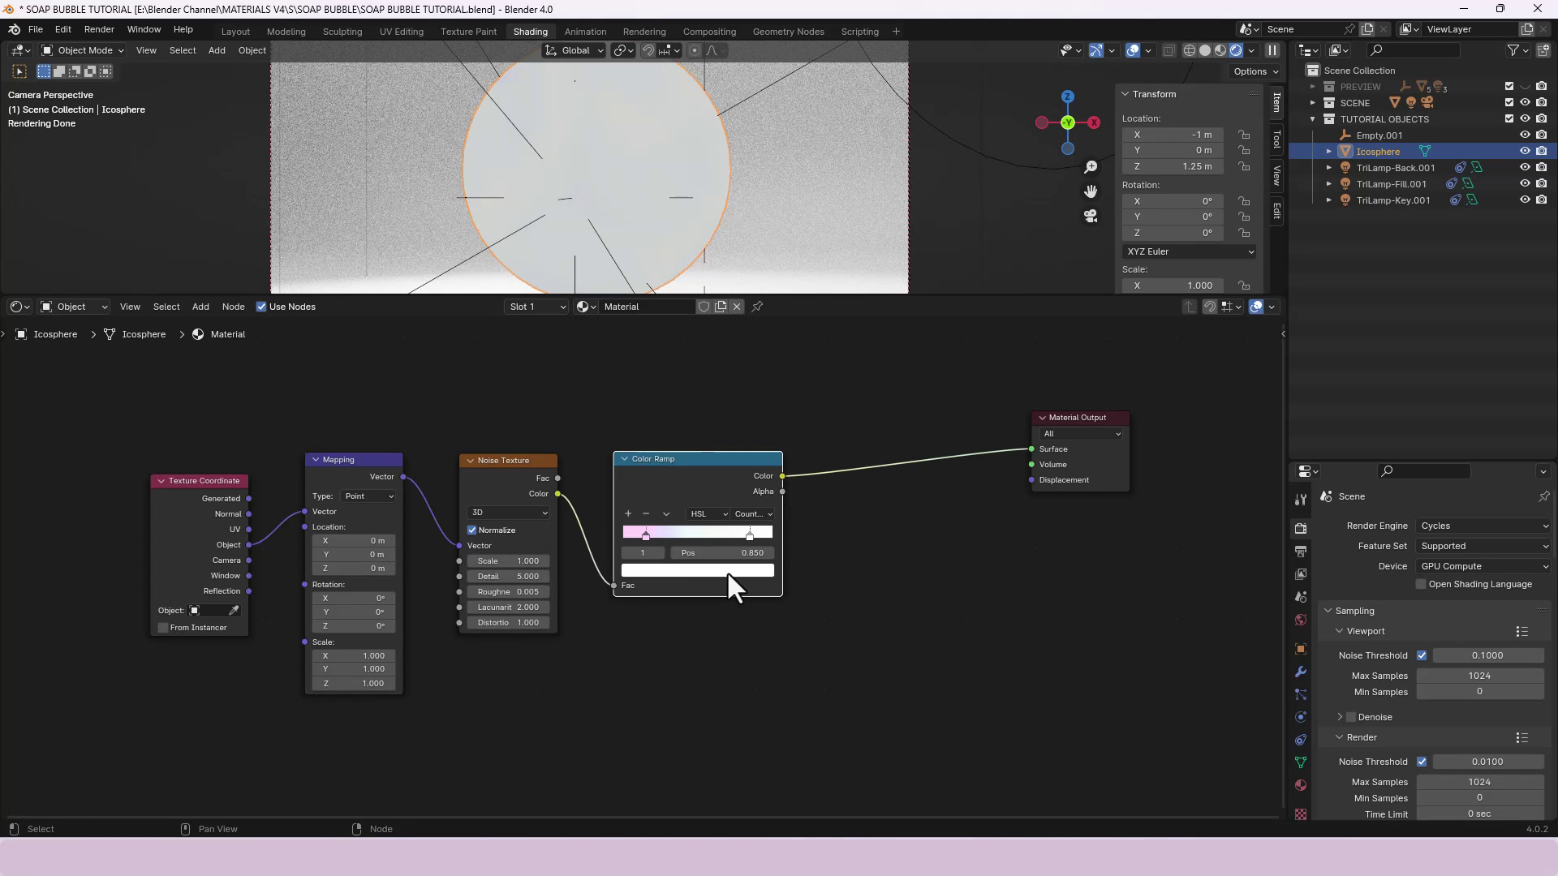
key(ctrl+v)
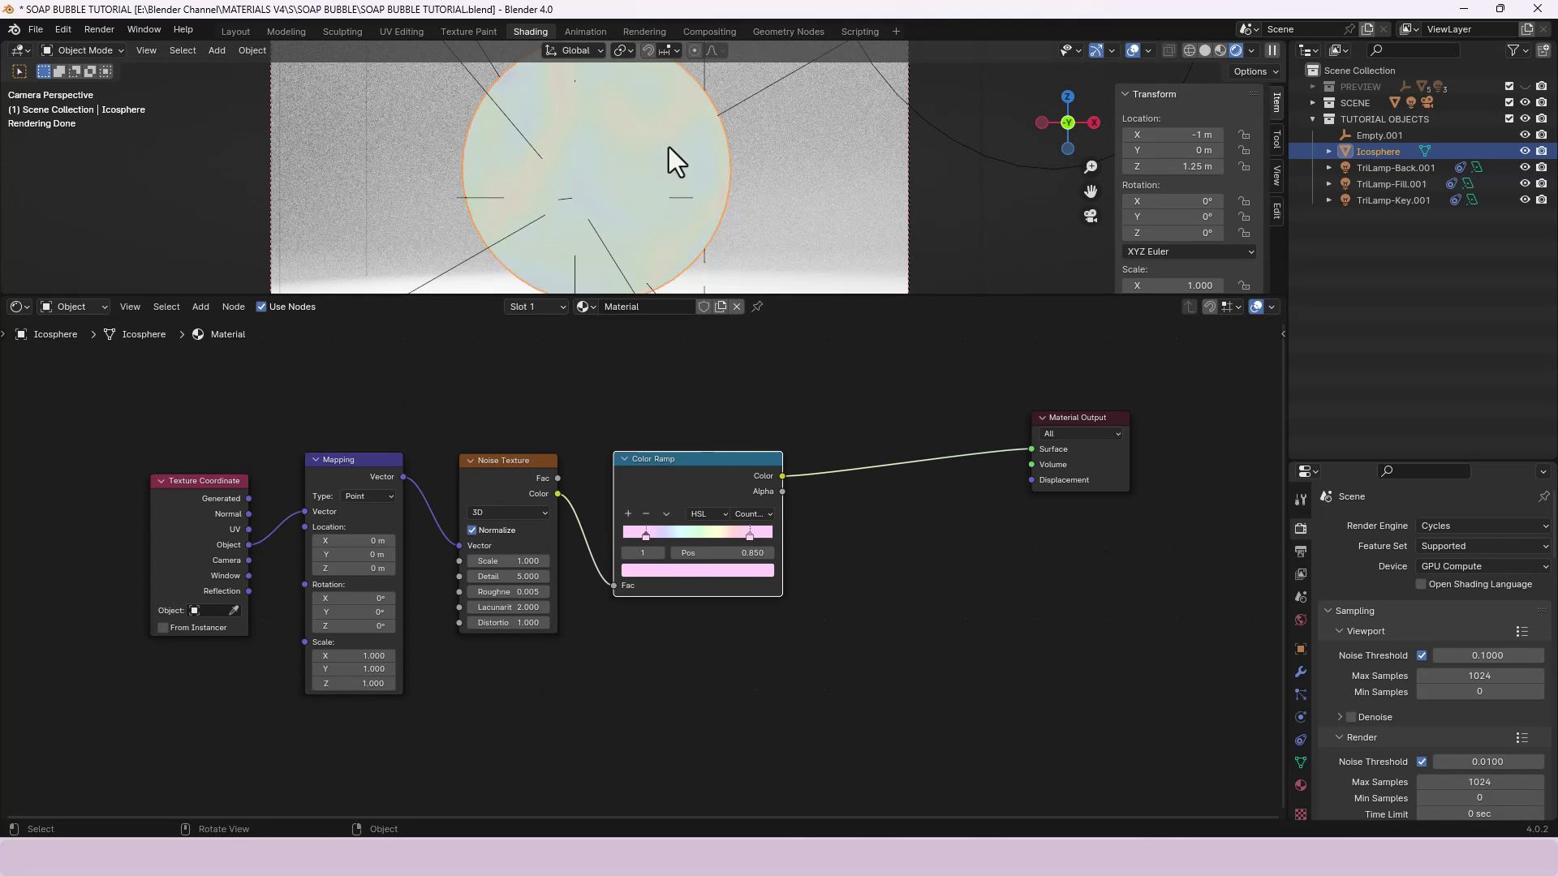
- Insert a Hue/Saturation/Value node between the Color Ramp and the Material Output
middle_drag(862, 544, 734, 567)
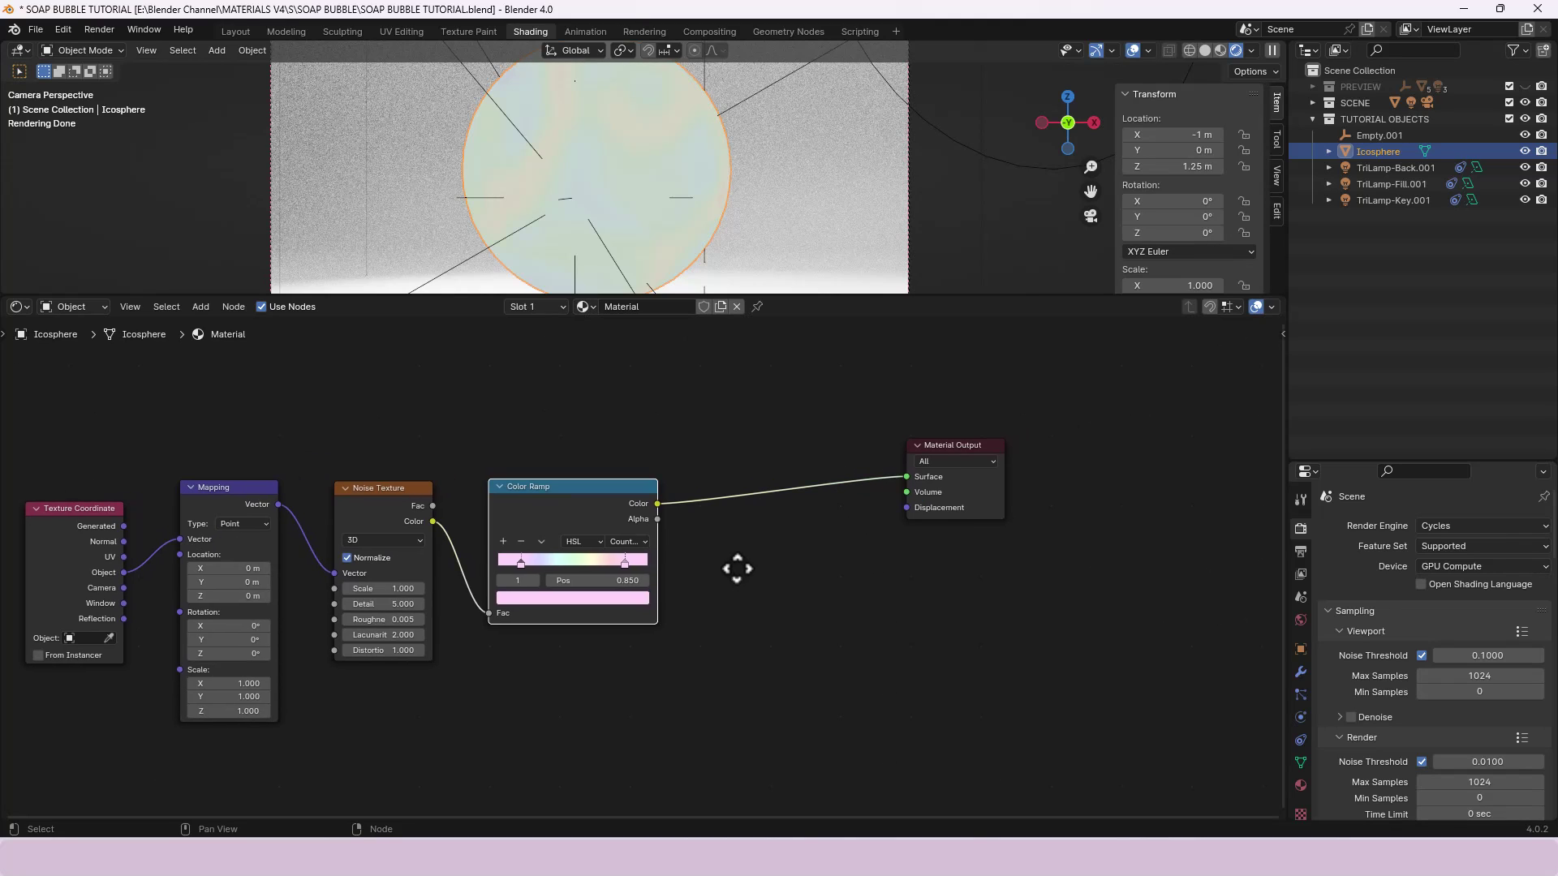
key(shift+a)
click(742, 571)
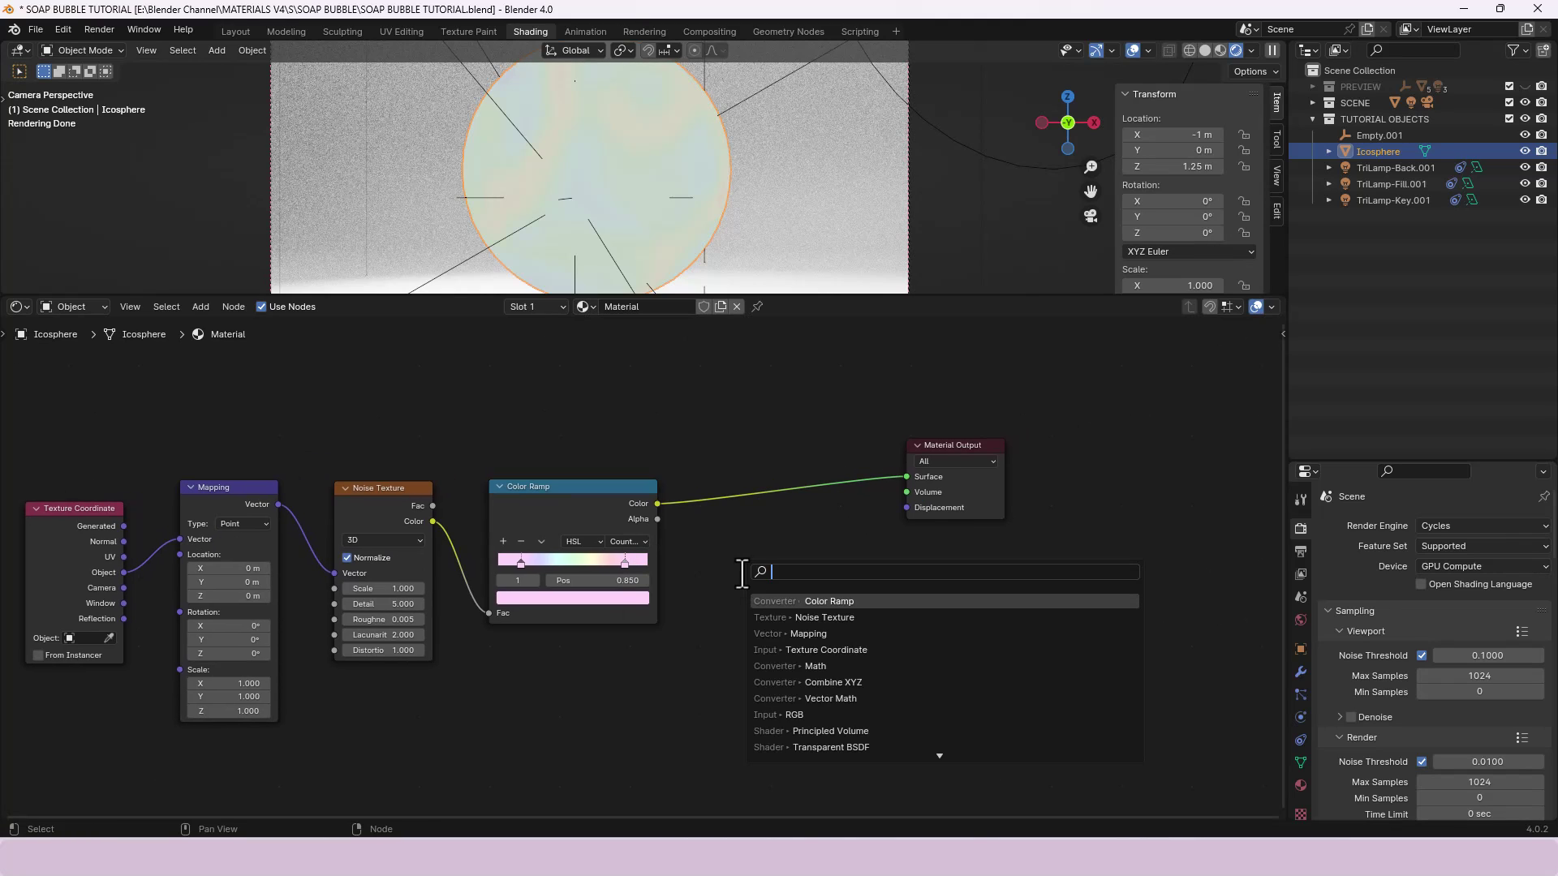
text(HUE)
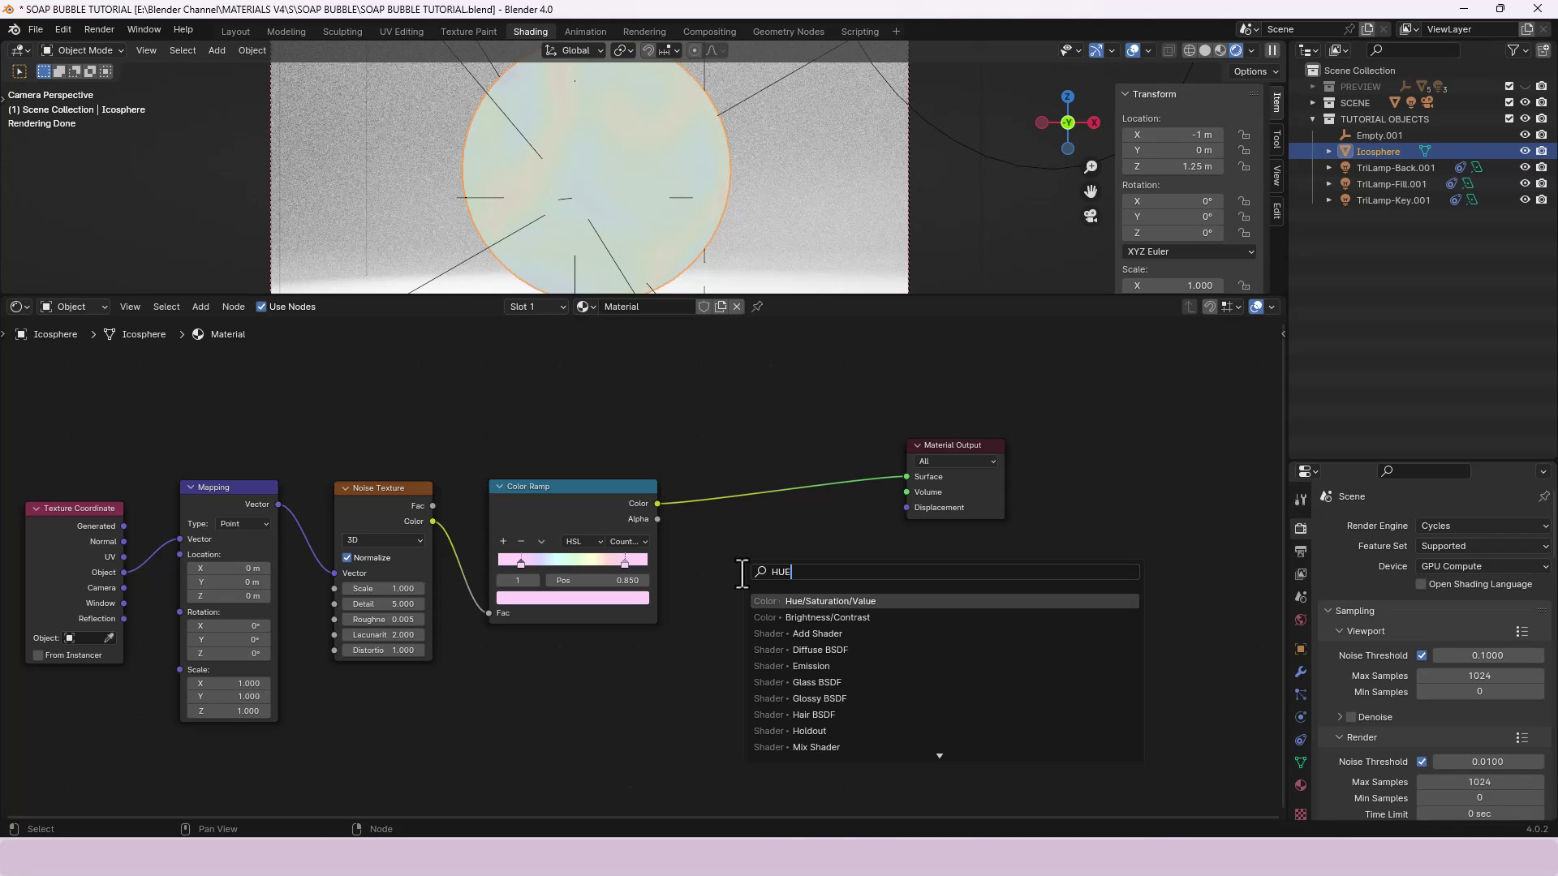
key(Return)
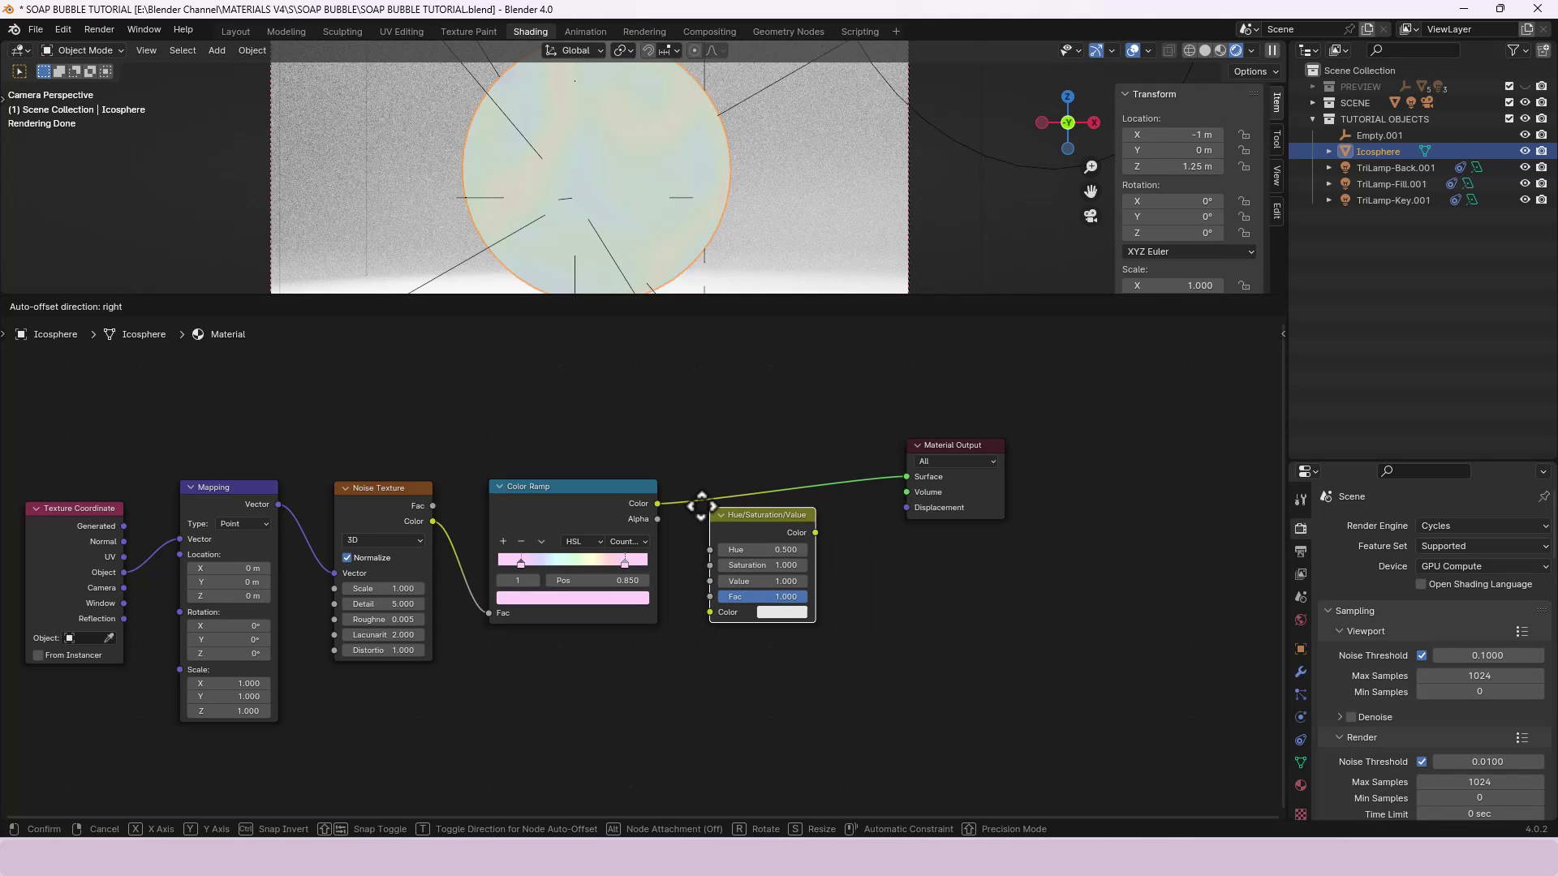
click(690, 486)
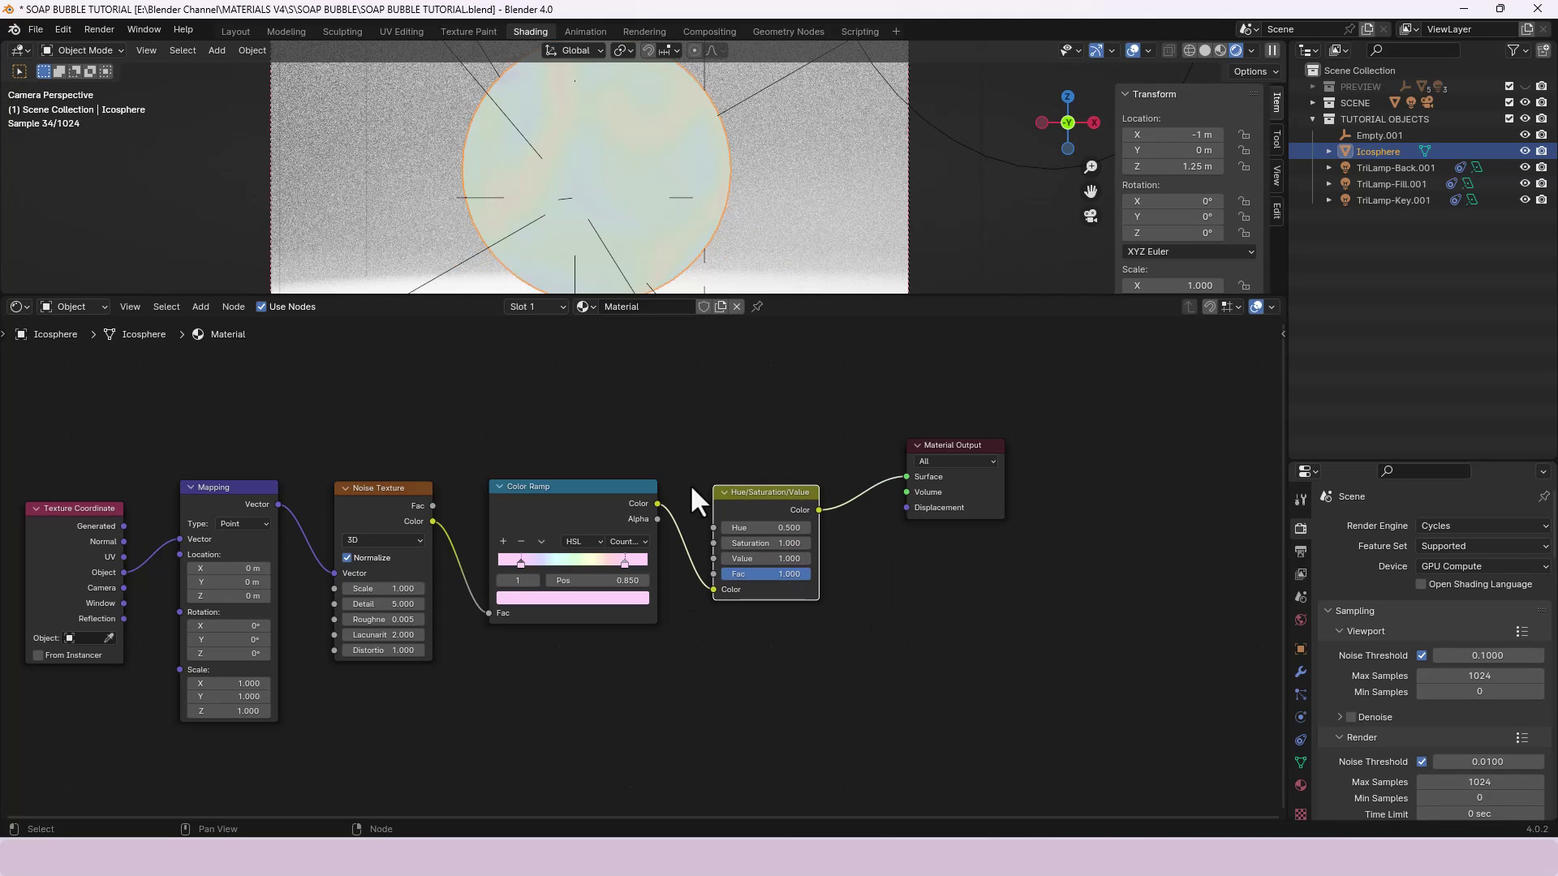
- Set the Saturation of the Hue/Saturation/Value node to 1.25
click(753, 543)
text(1.25)
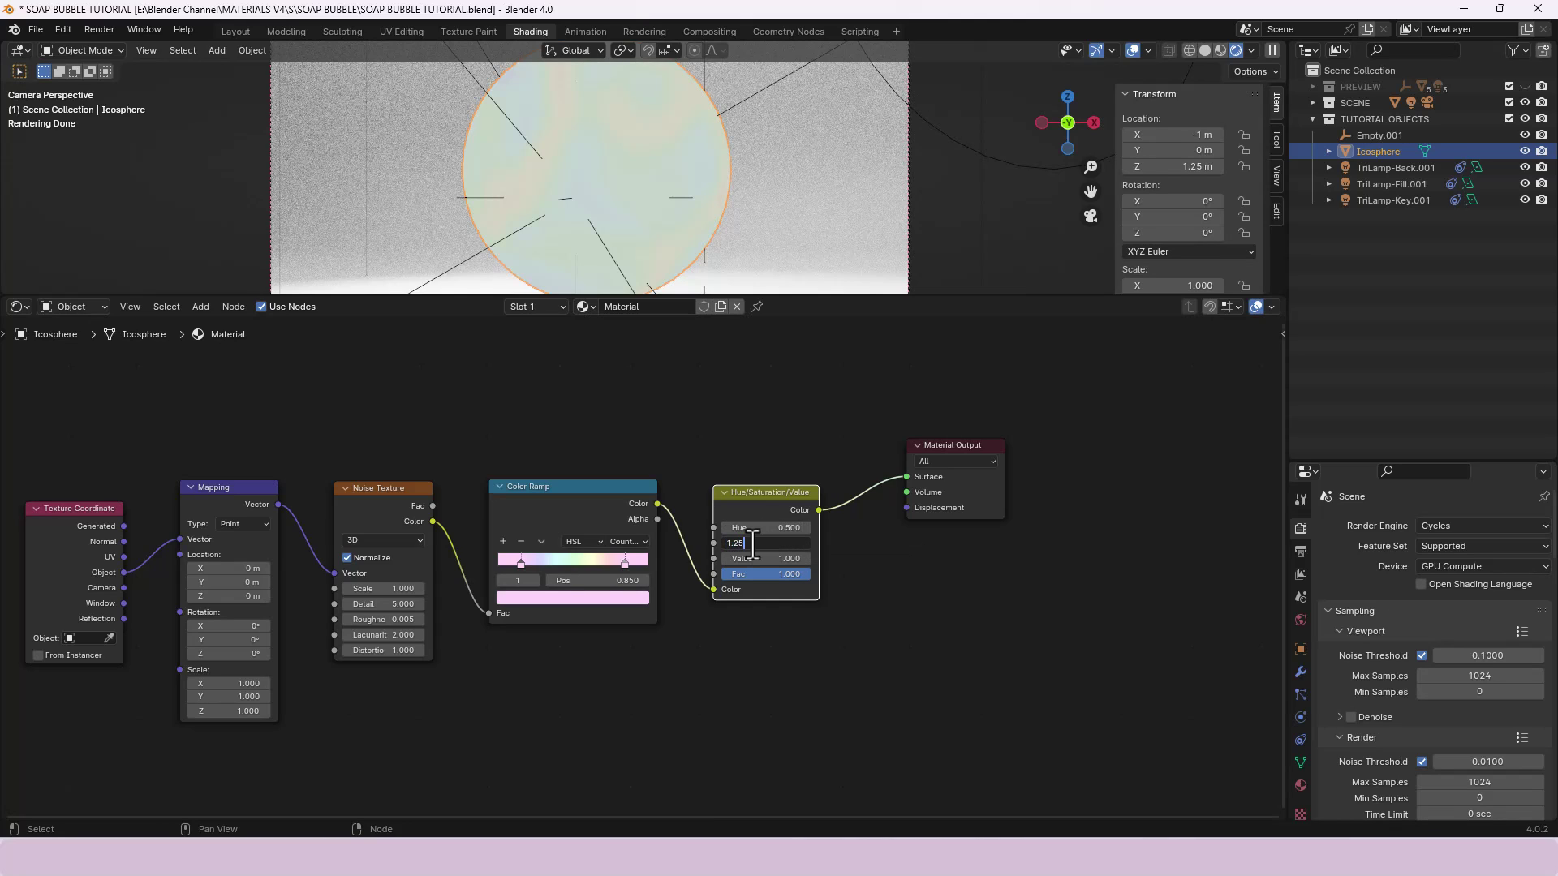
key(Return)
- Move the Material Output farther away and insert a Glass BSDF between the Hue/Saturation/Value node and the output
middle_drag(878, 568, 702, 572)
drag(743, 472, 1120, 468)
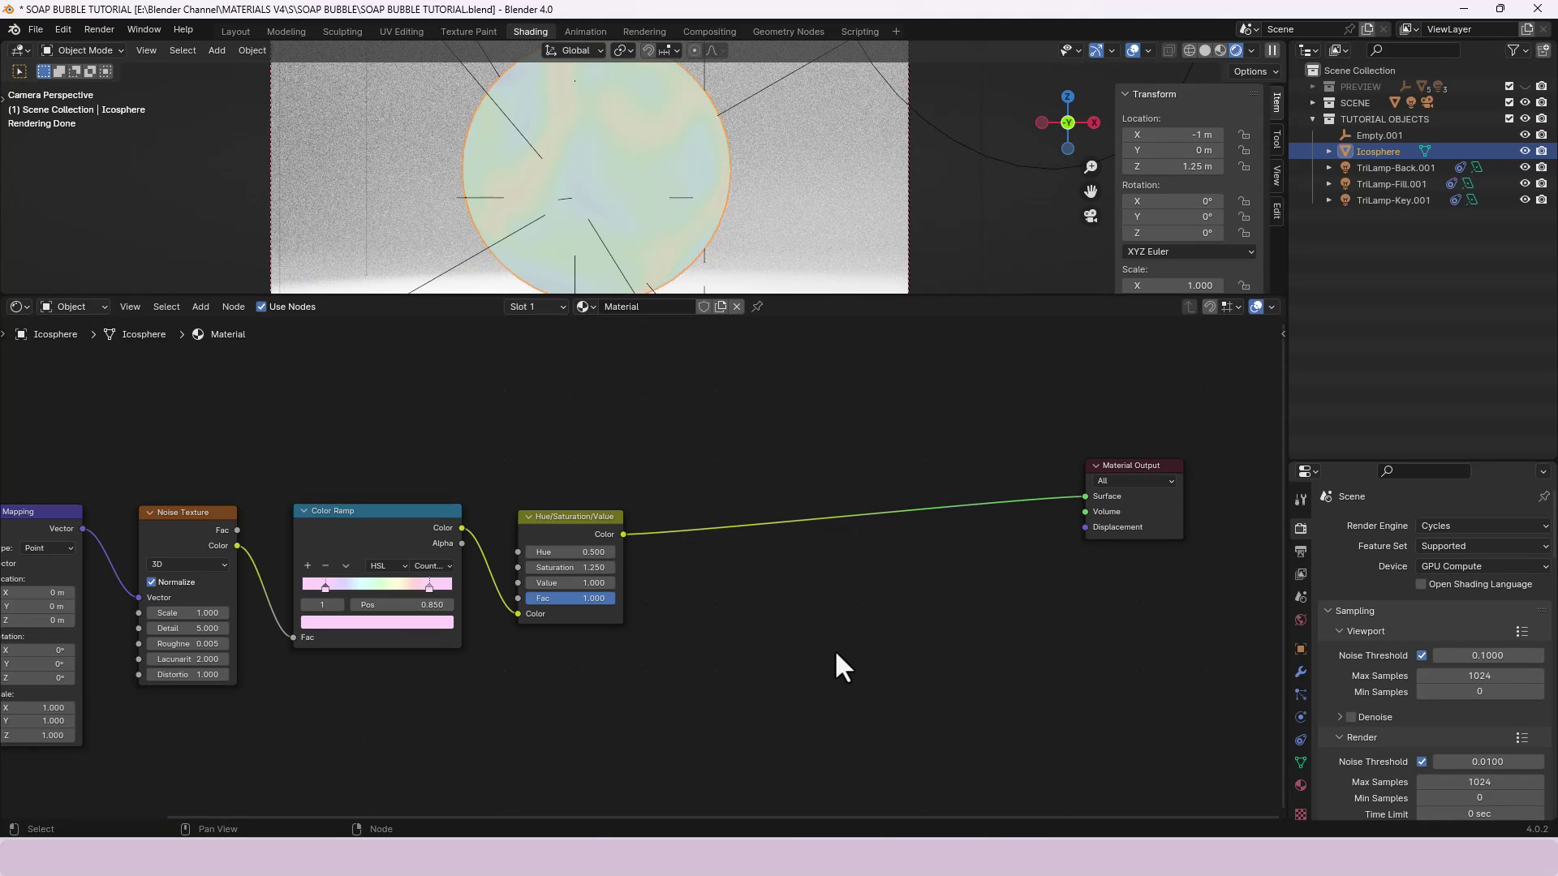
key(shift+a)
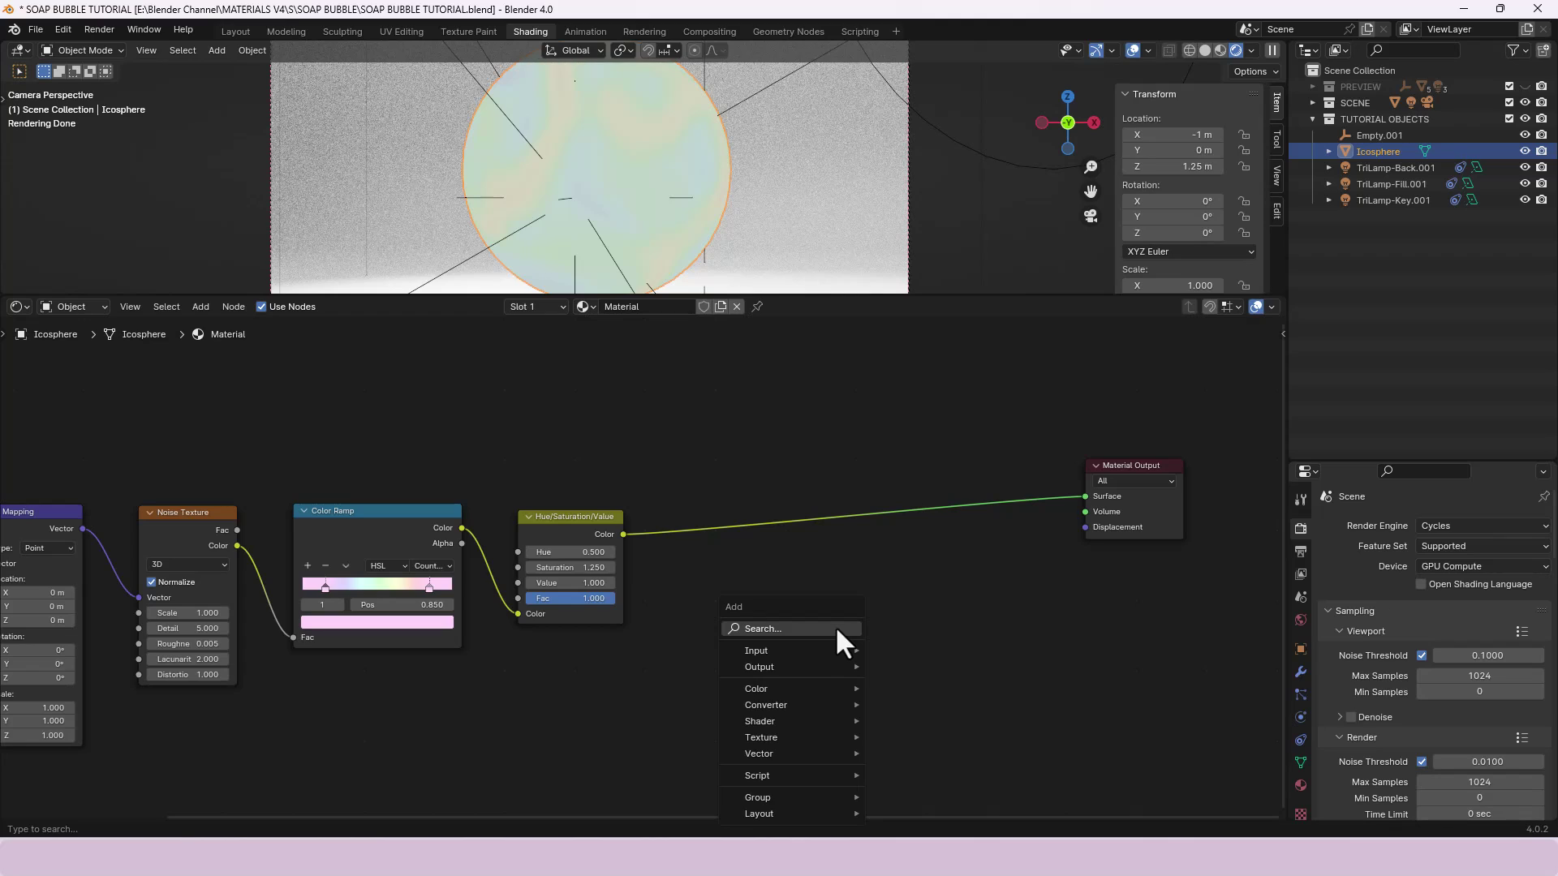
click(837, 630)
text(GLASS)
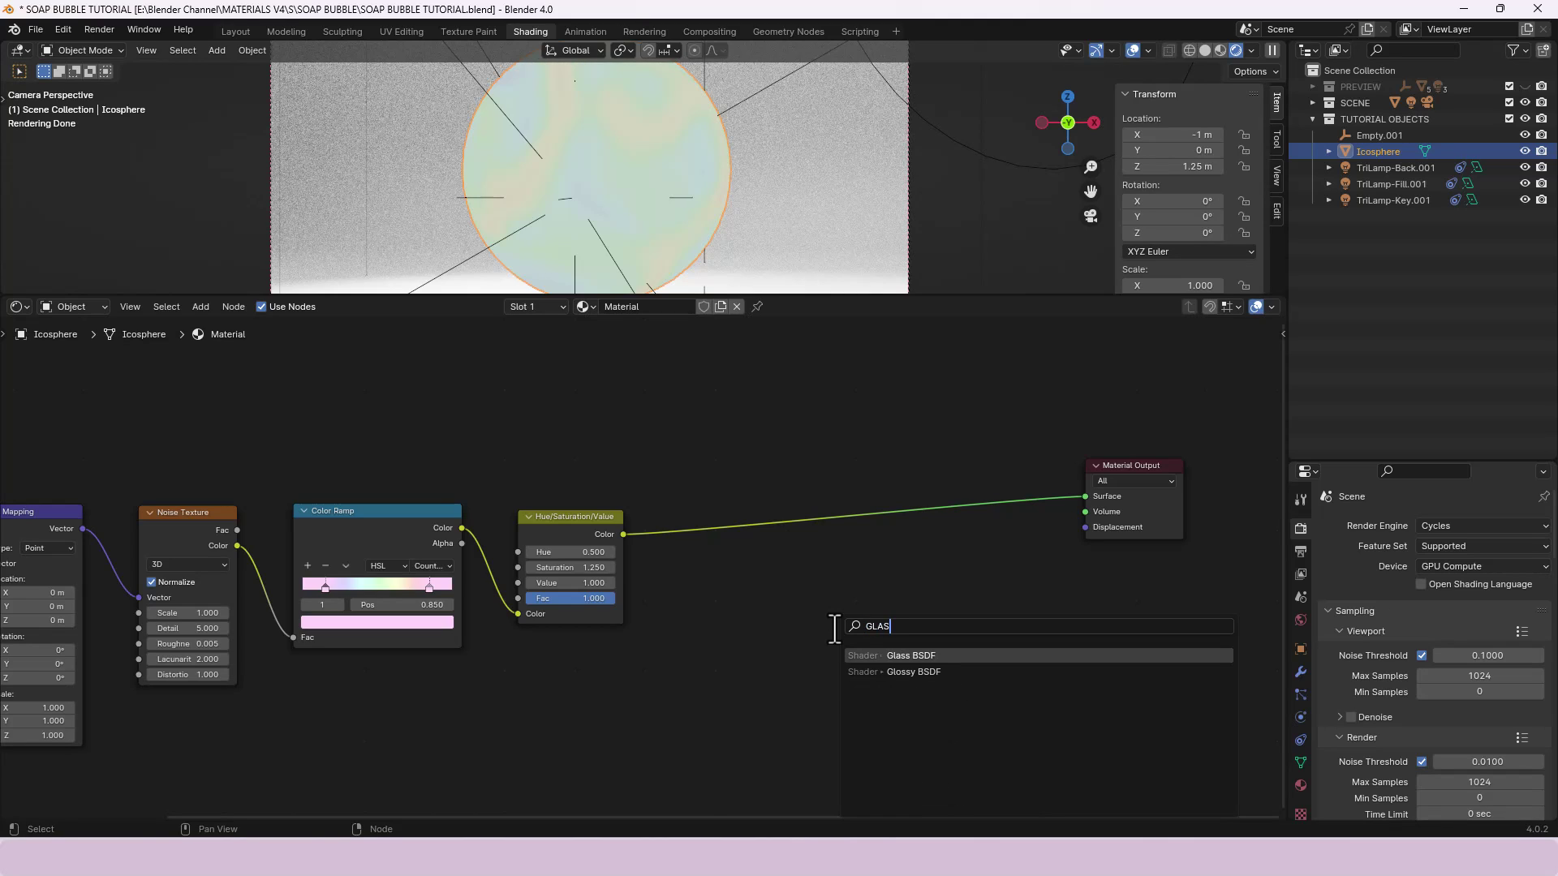
key(Return)
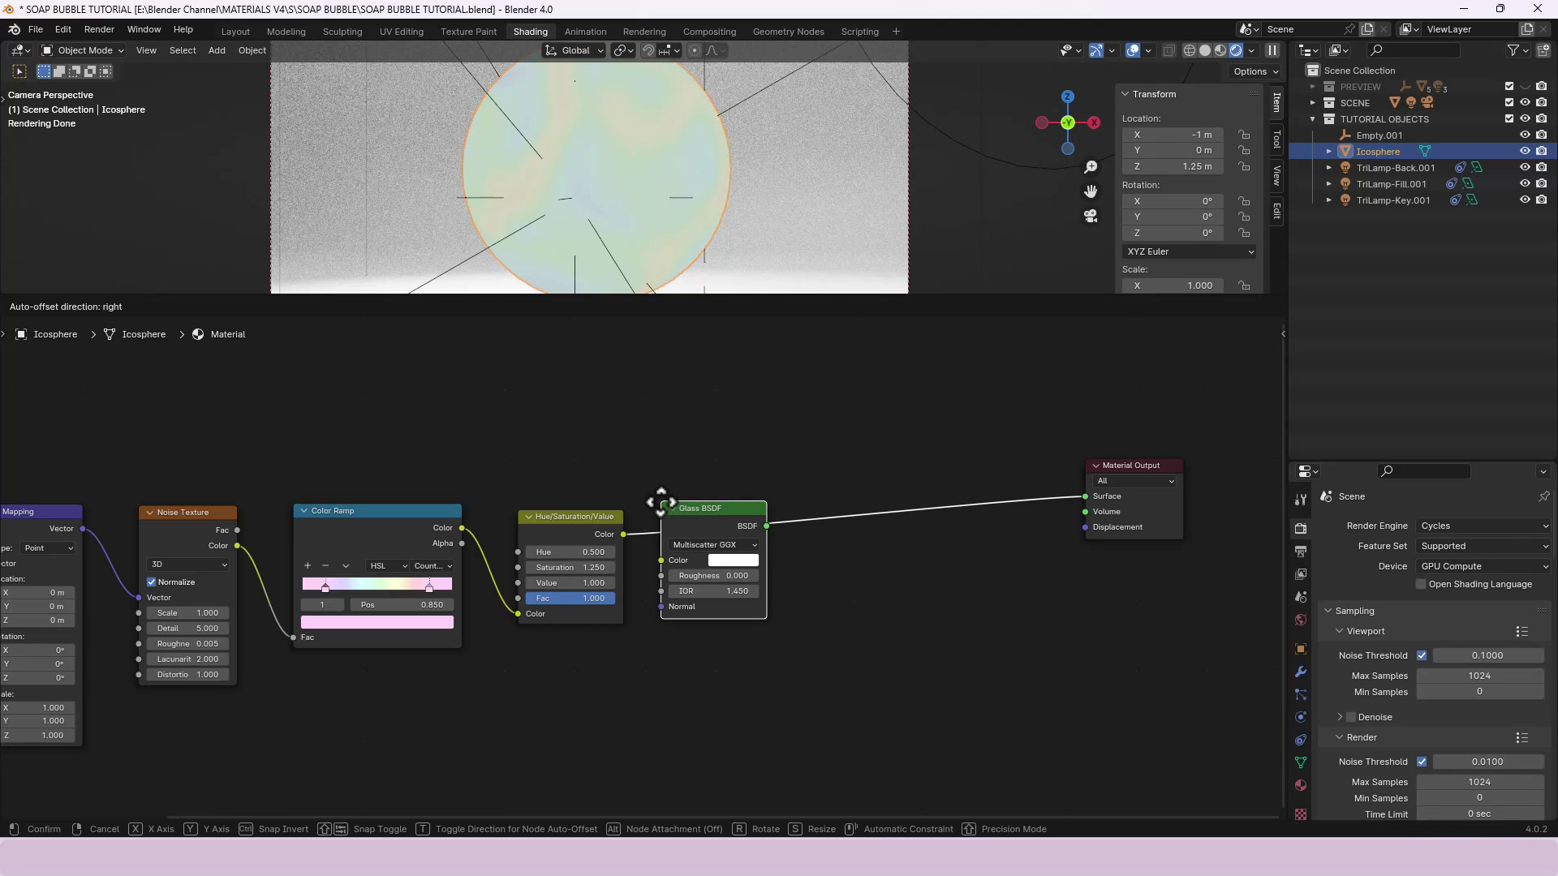
click(660, 501)
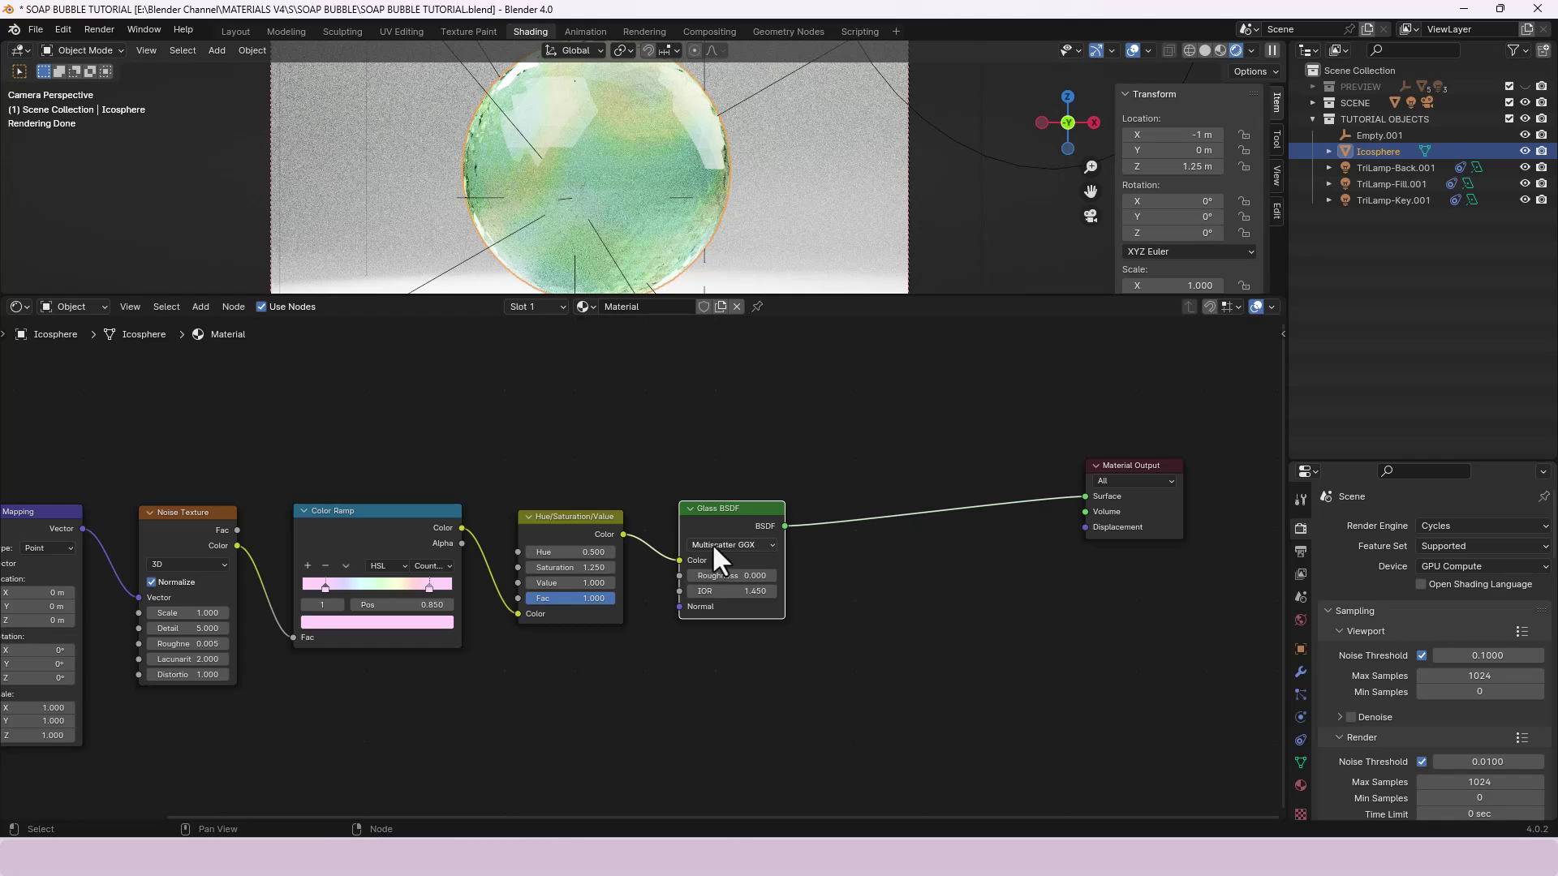
- Set the Glass BSDF's distribution to Beckmann and its IOR to 0.01
click(712, 544)
click(714, 578)
click(726, 546)
click(727, 545)
click(724, 593)
key(BackSpace)
text(0.01)
key(Return)
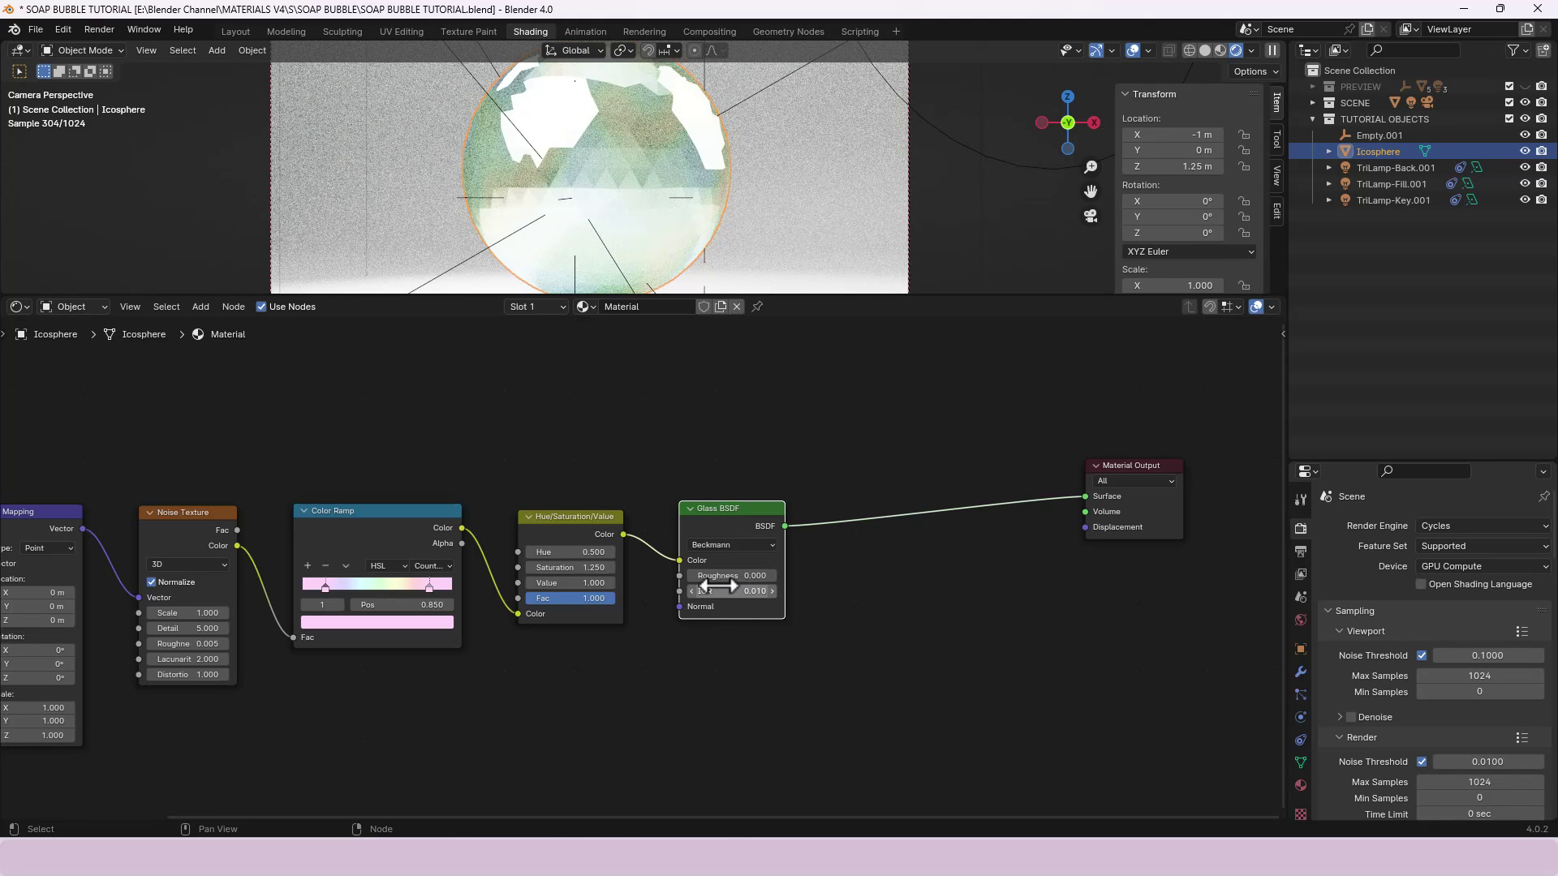
- Apply smooth shading to the icosphere
right_click(612, 128)
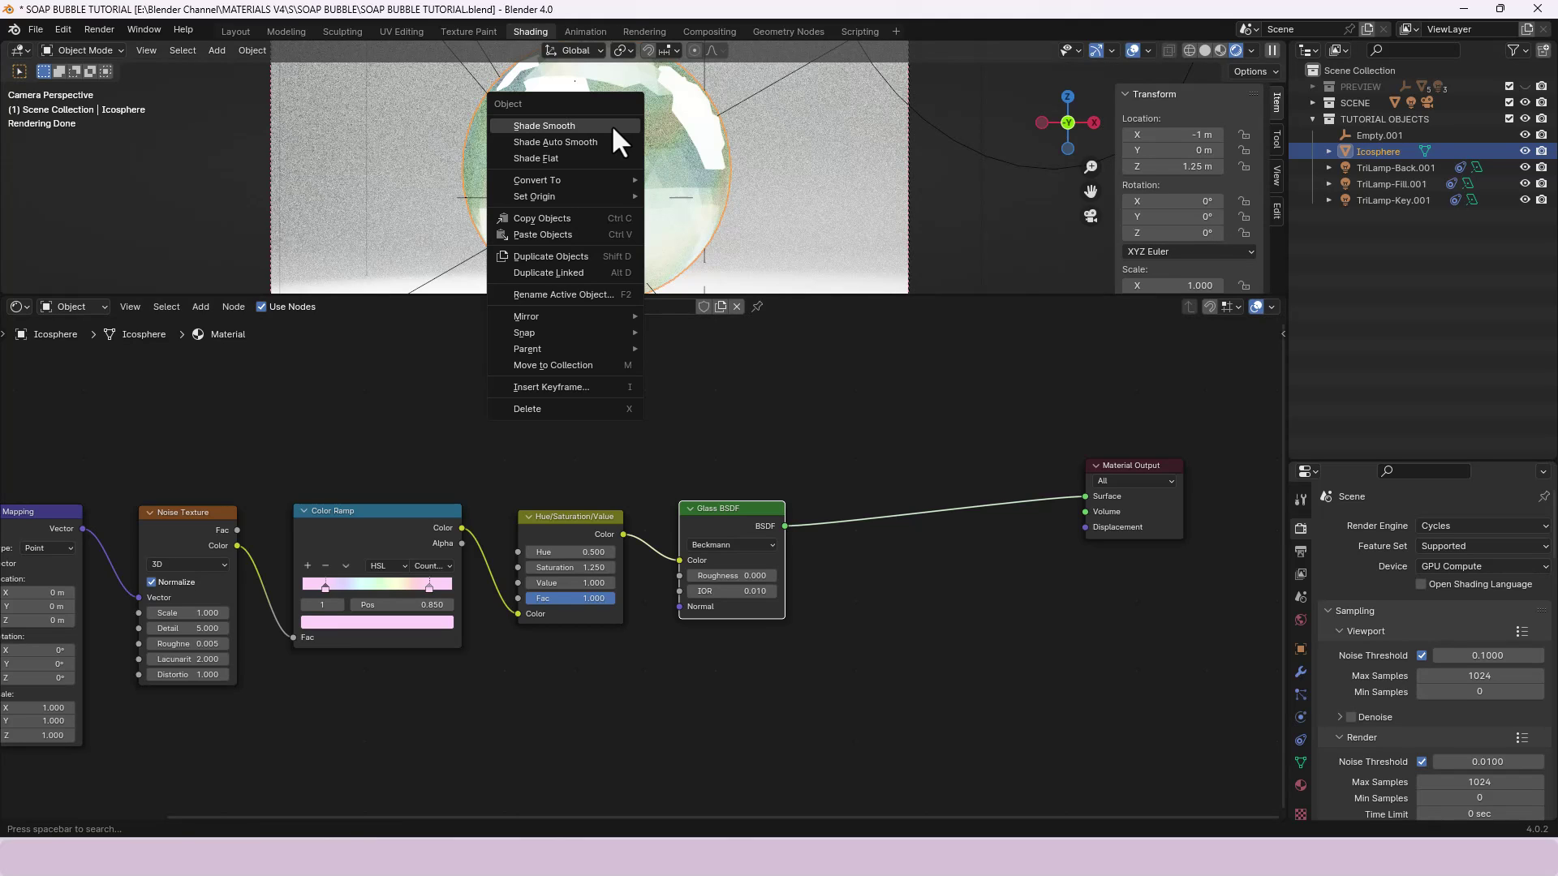
click(613, 127)
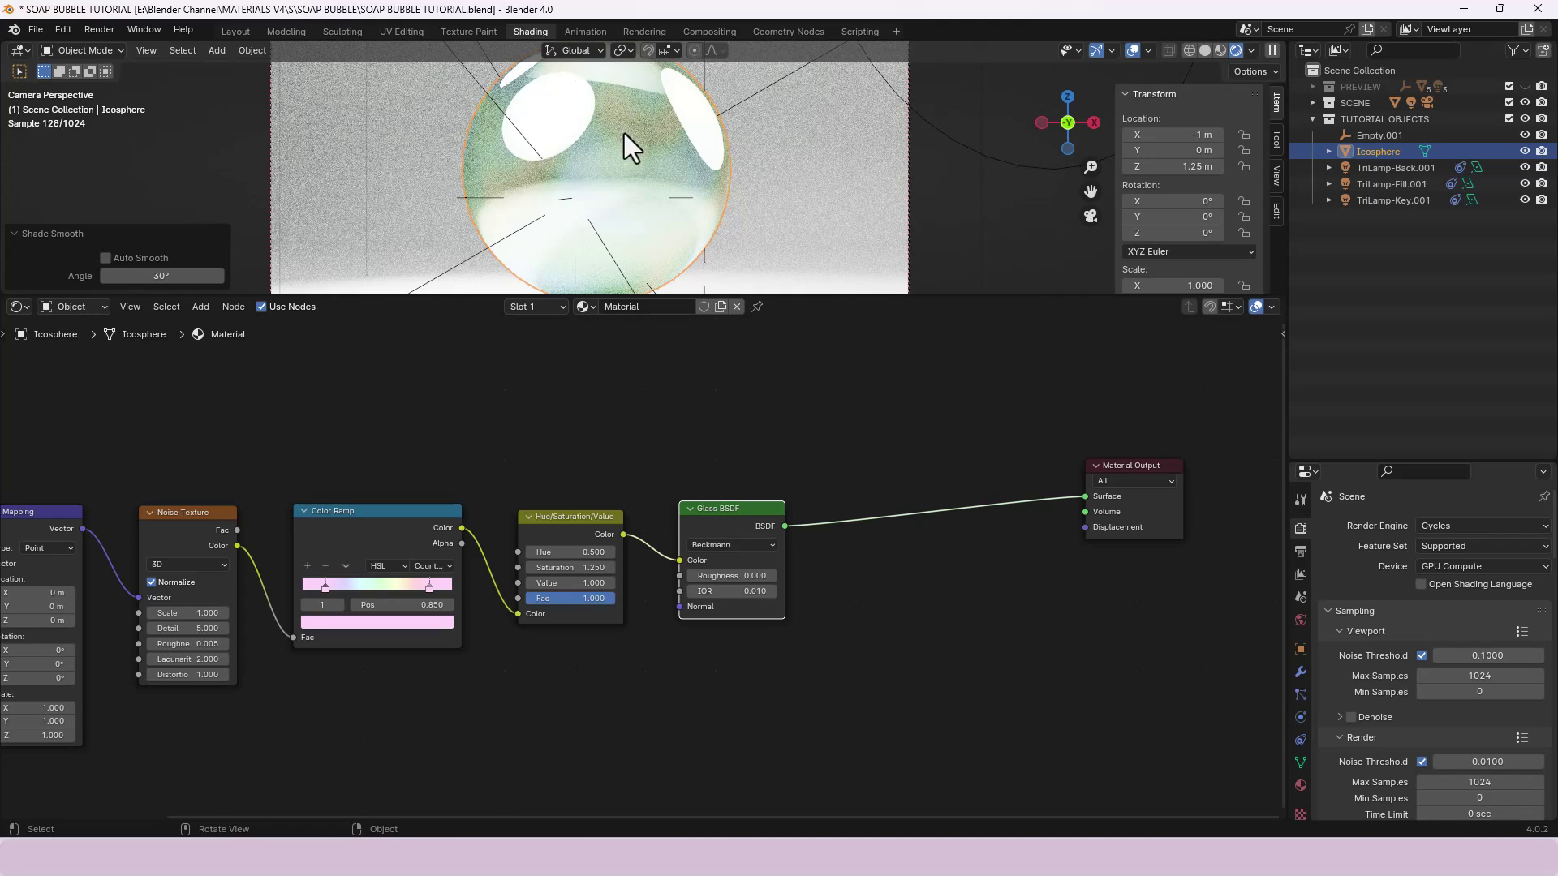
- Add a Transparent BSDF node directly above the Glass BSDF
middle_drag(820, 574, 809, 597)
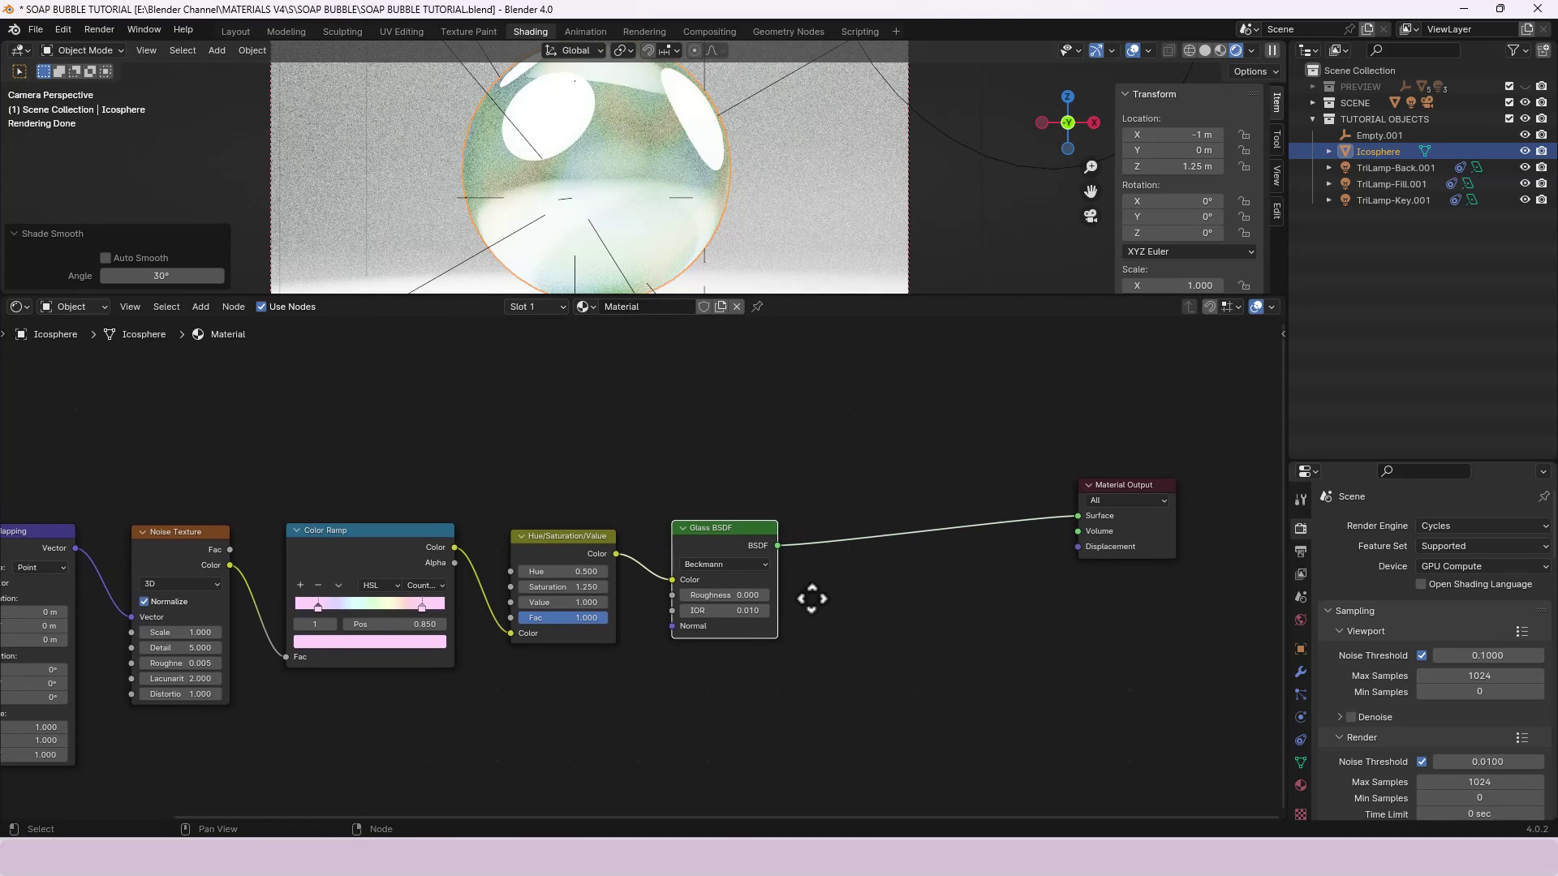
click(787, 493)
key(shift+a)
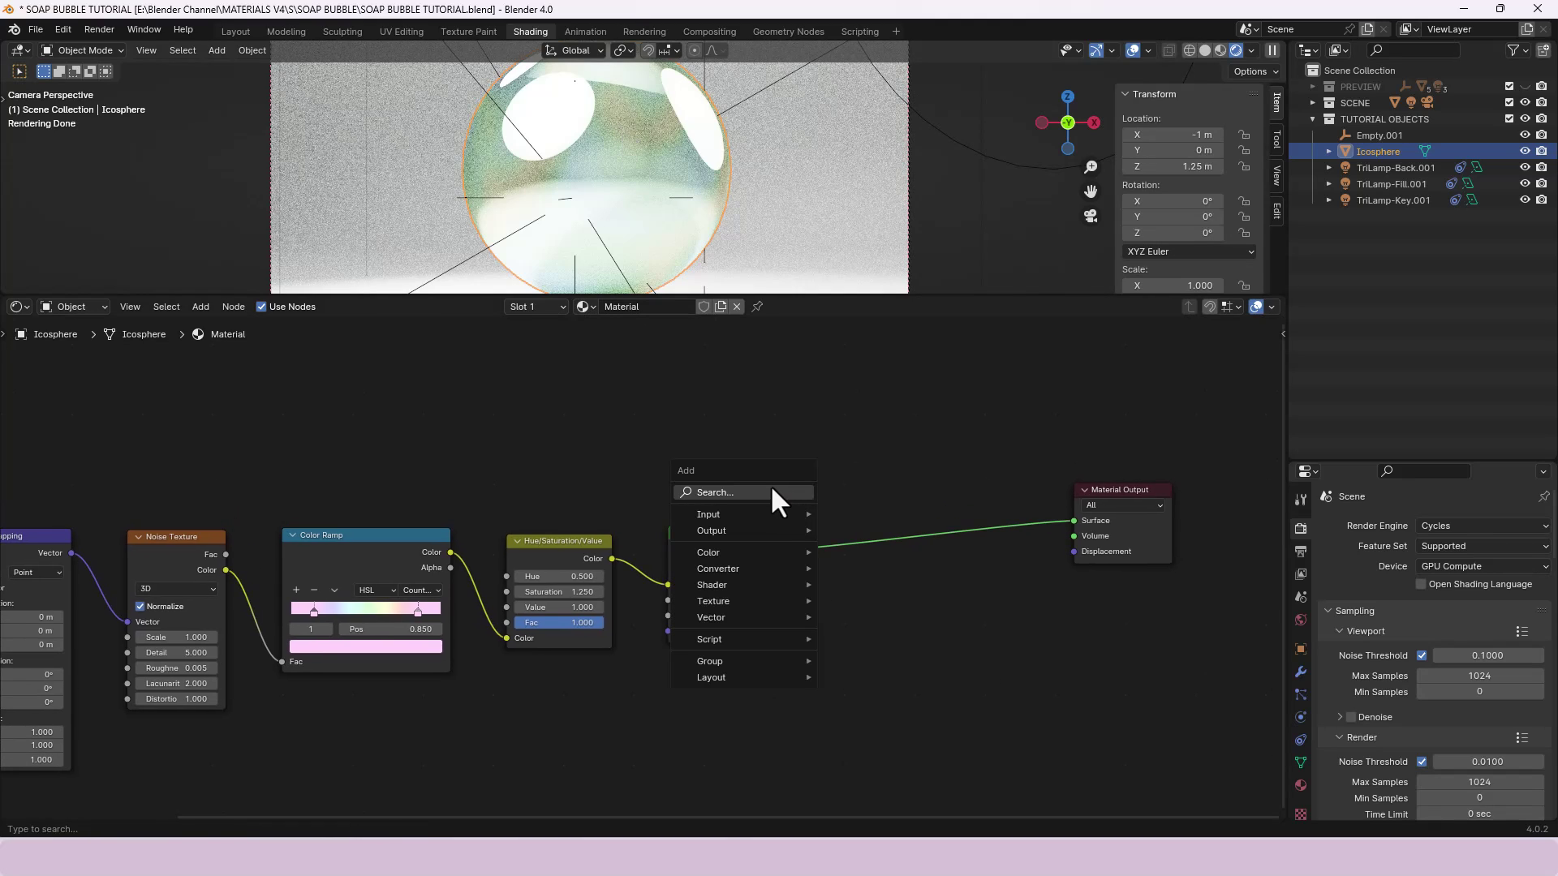
click(771, 487)
text(TRANSP)
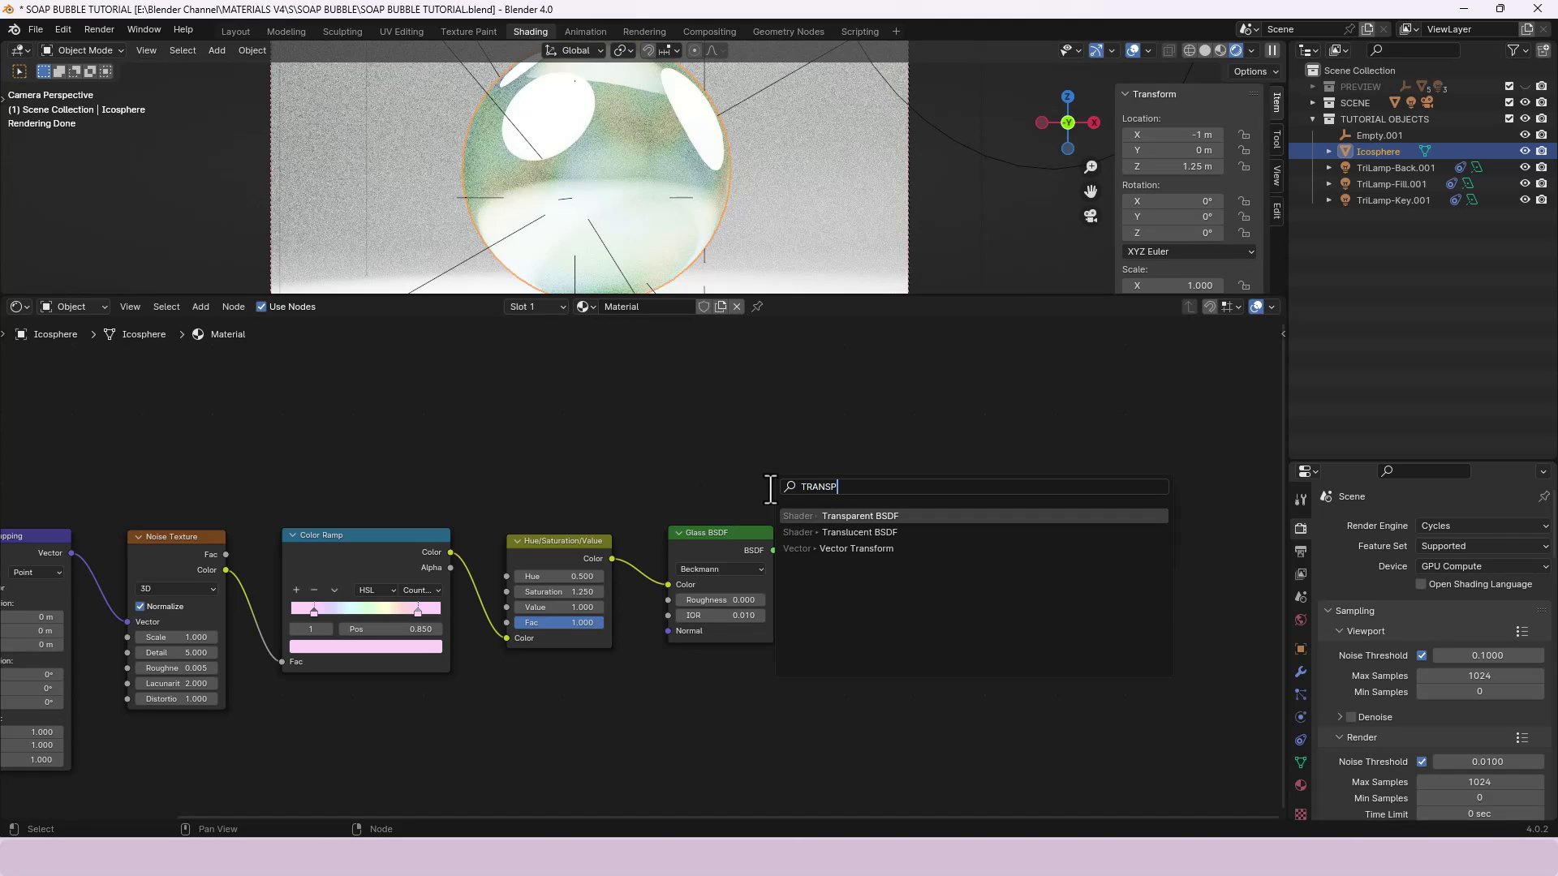
key(Return)
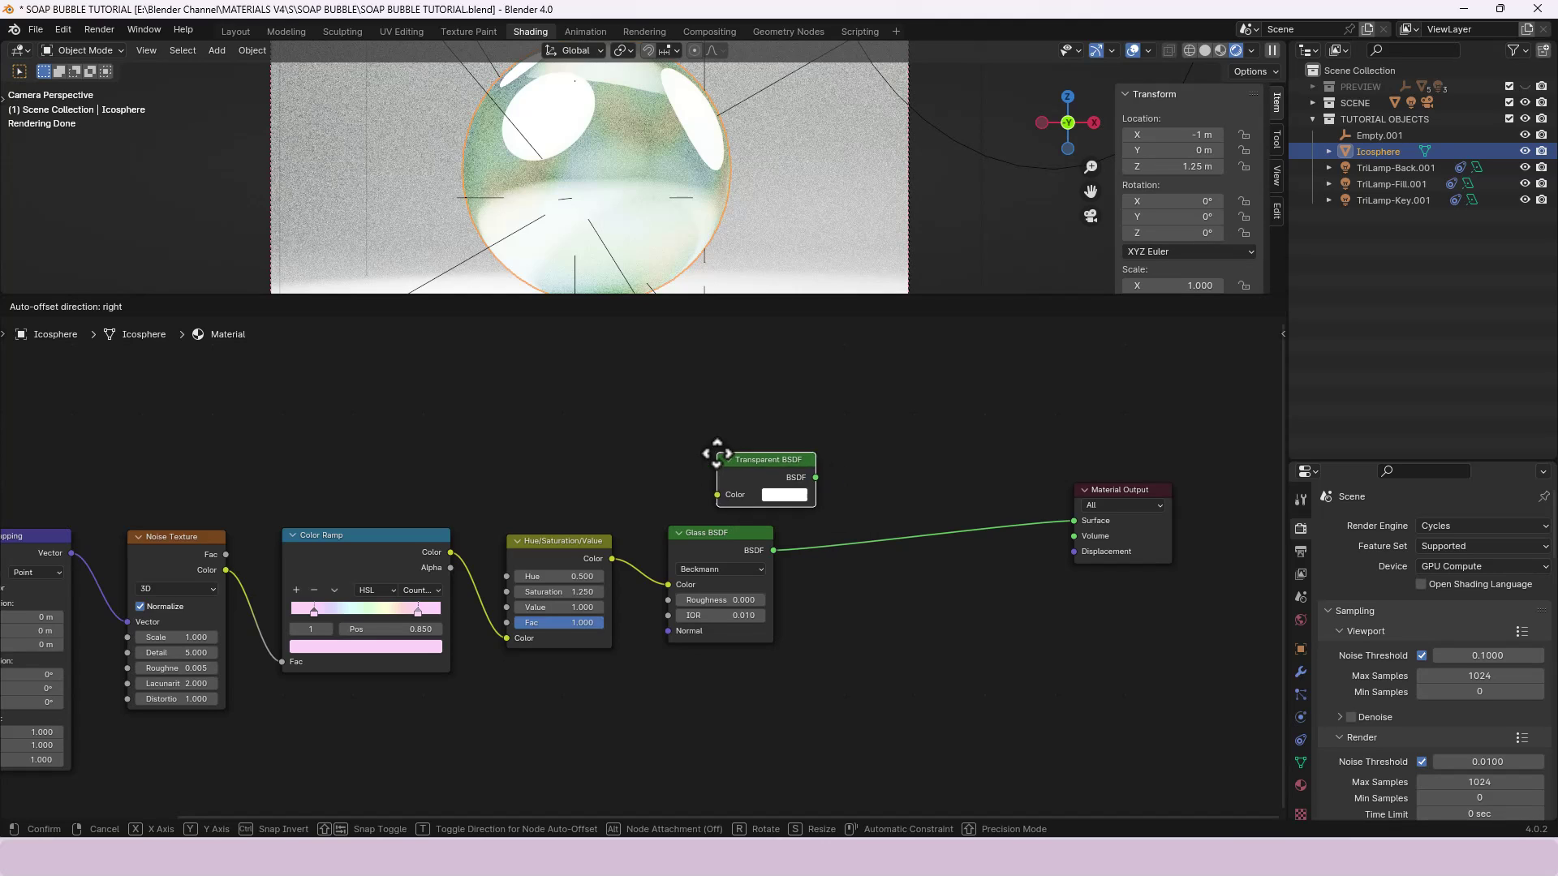
click(673, 456)
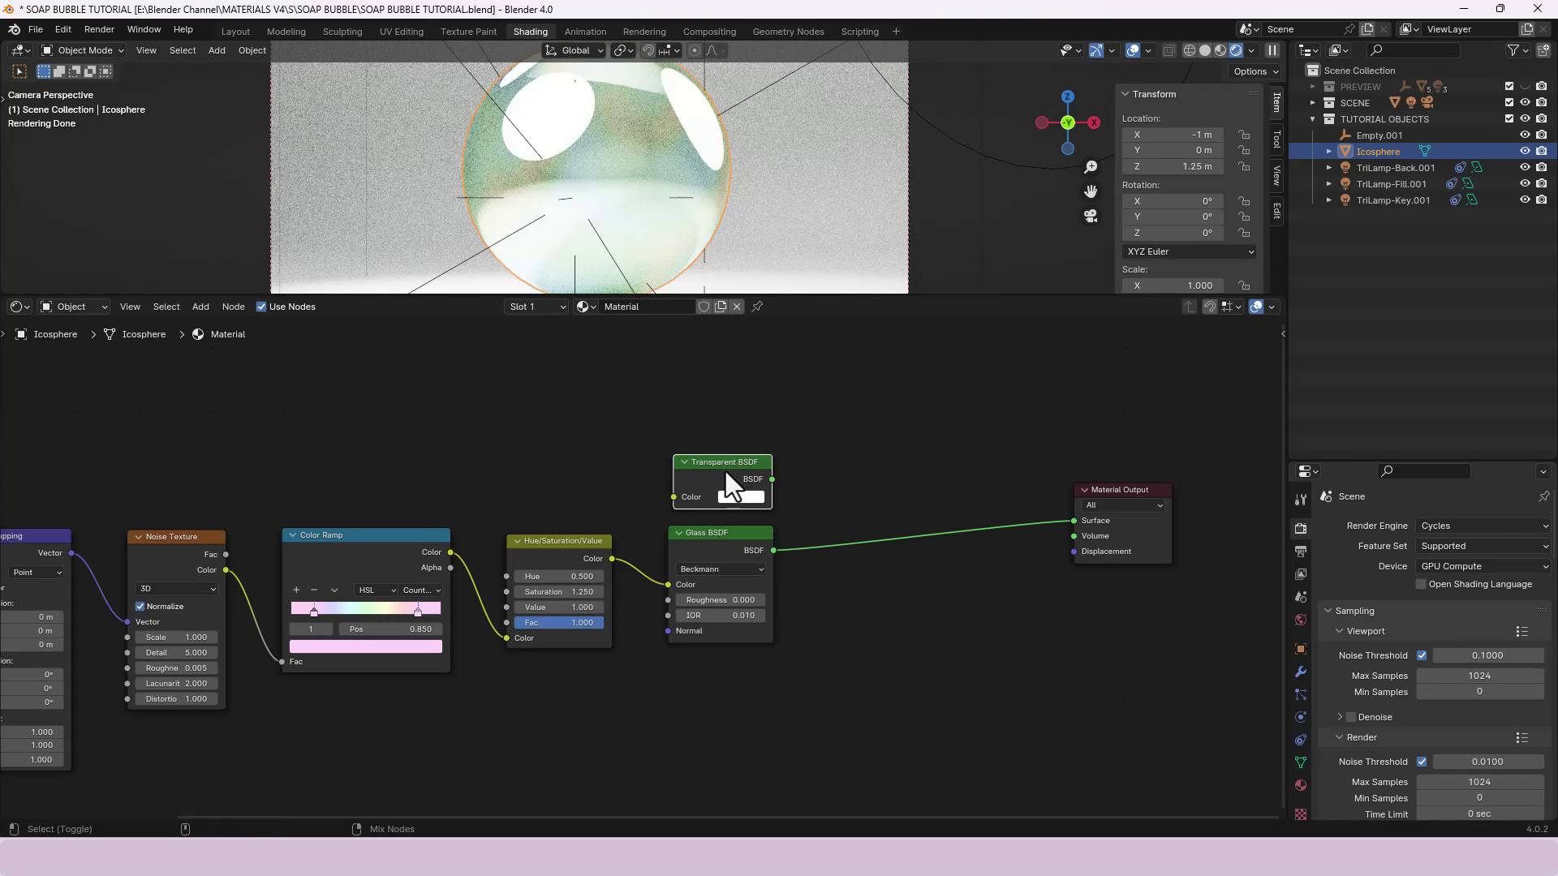
- Combine the Transparent BSDF and Glass BSDF with a Mix Shader, and reposition it and the Material Output to make room
ctrl+shift+right_drag(731, 471, 738, 545)
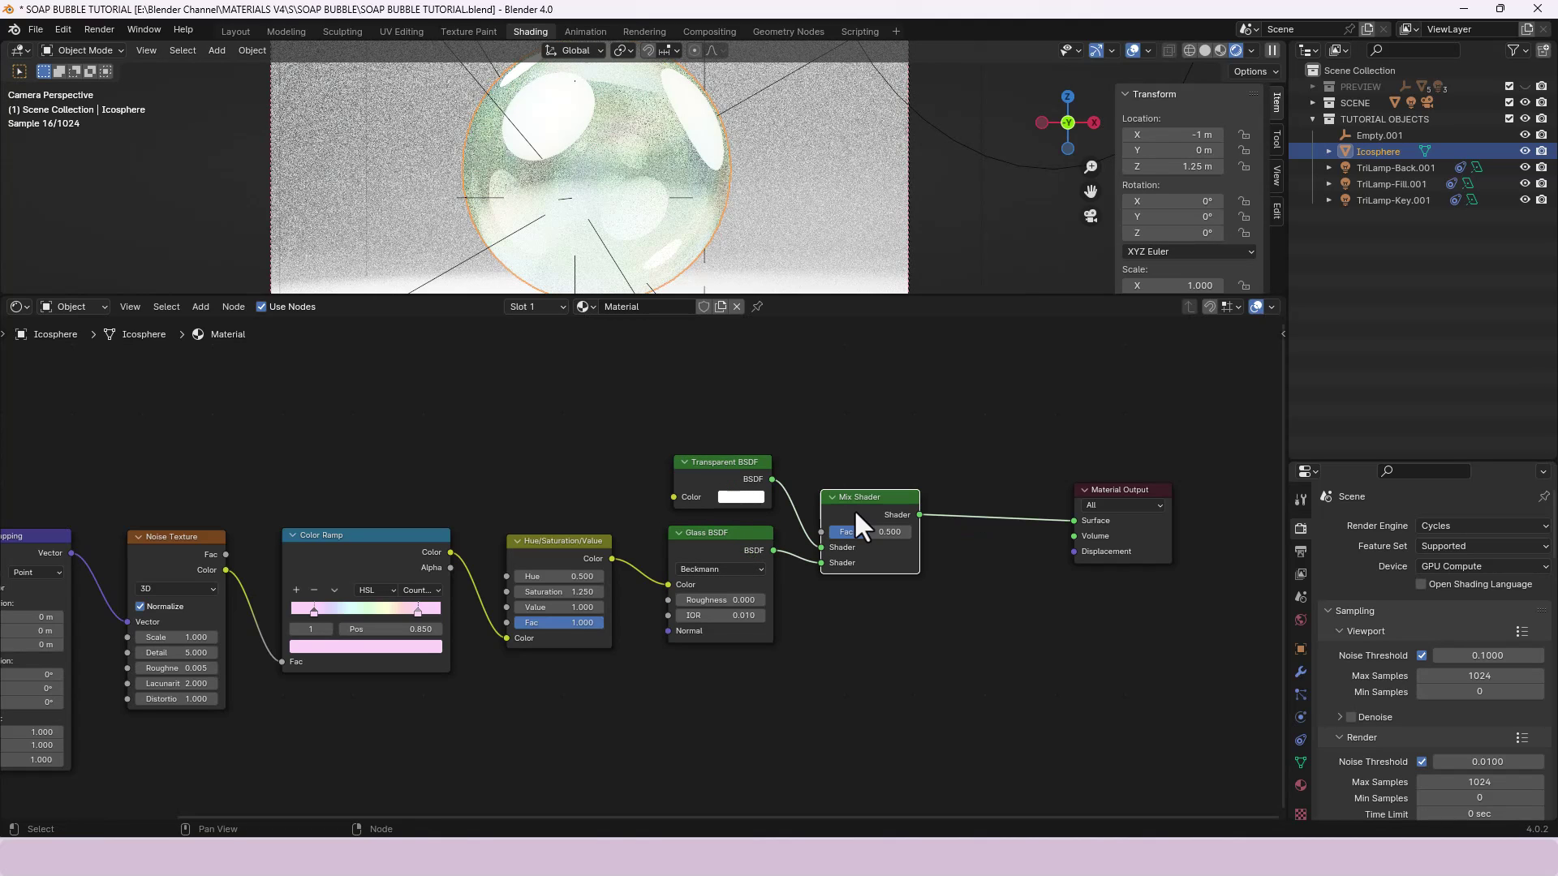
drag(867, 496, 852, 457)
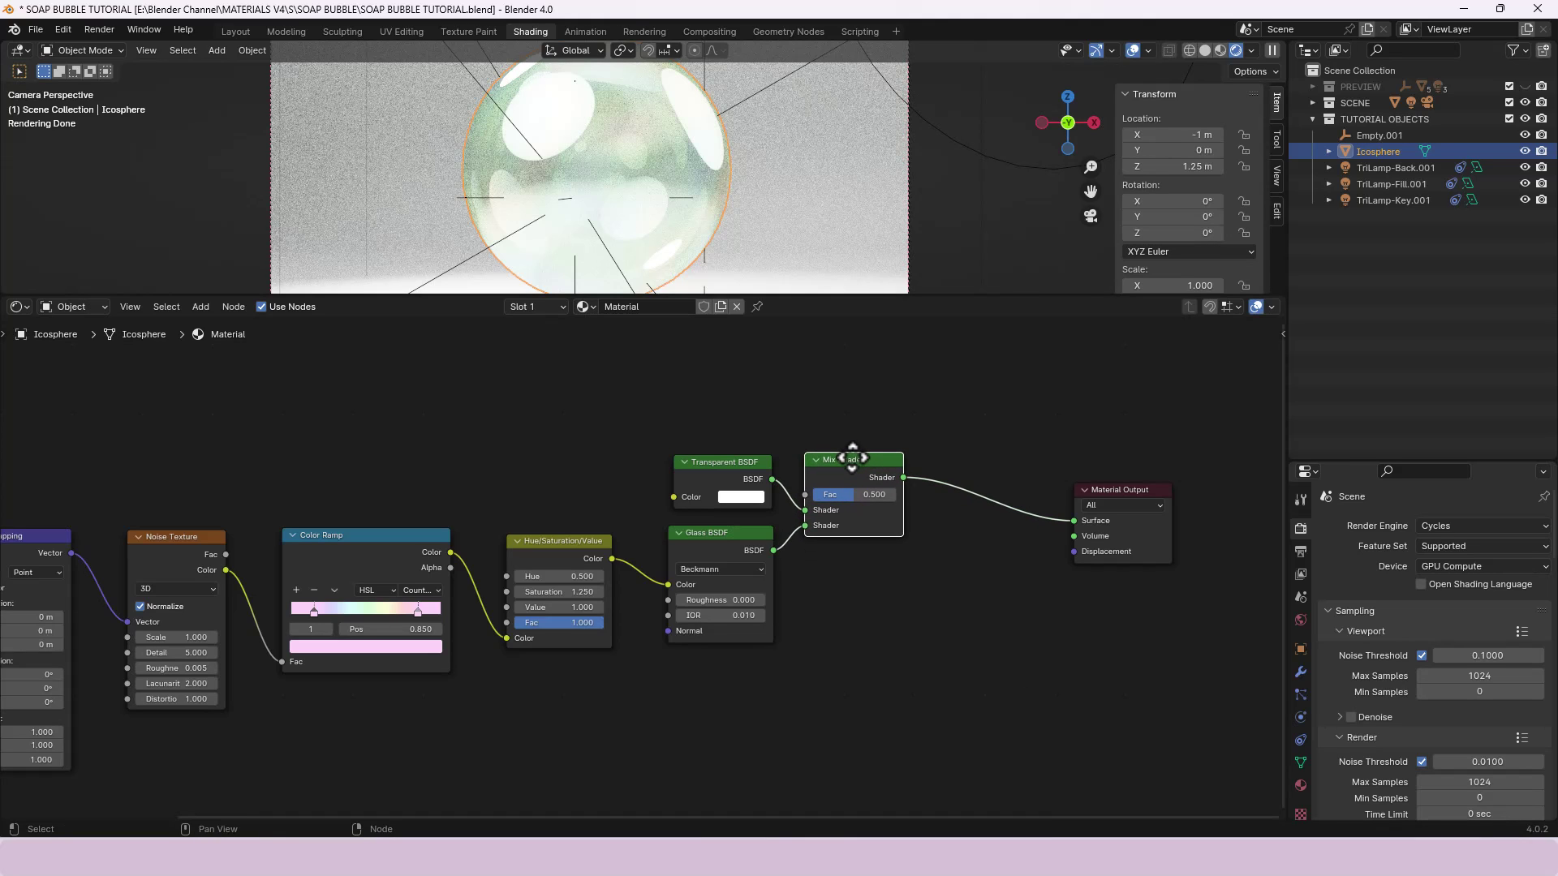
click(947, 526)
drag(1117, 489, 1184, 452)
- Duplicate the Mix Shader and insert the copy between the first Mix Shader and the Material Output
click(872, 461)
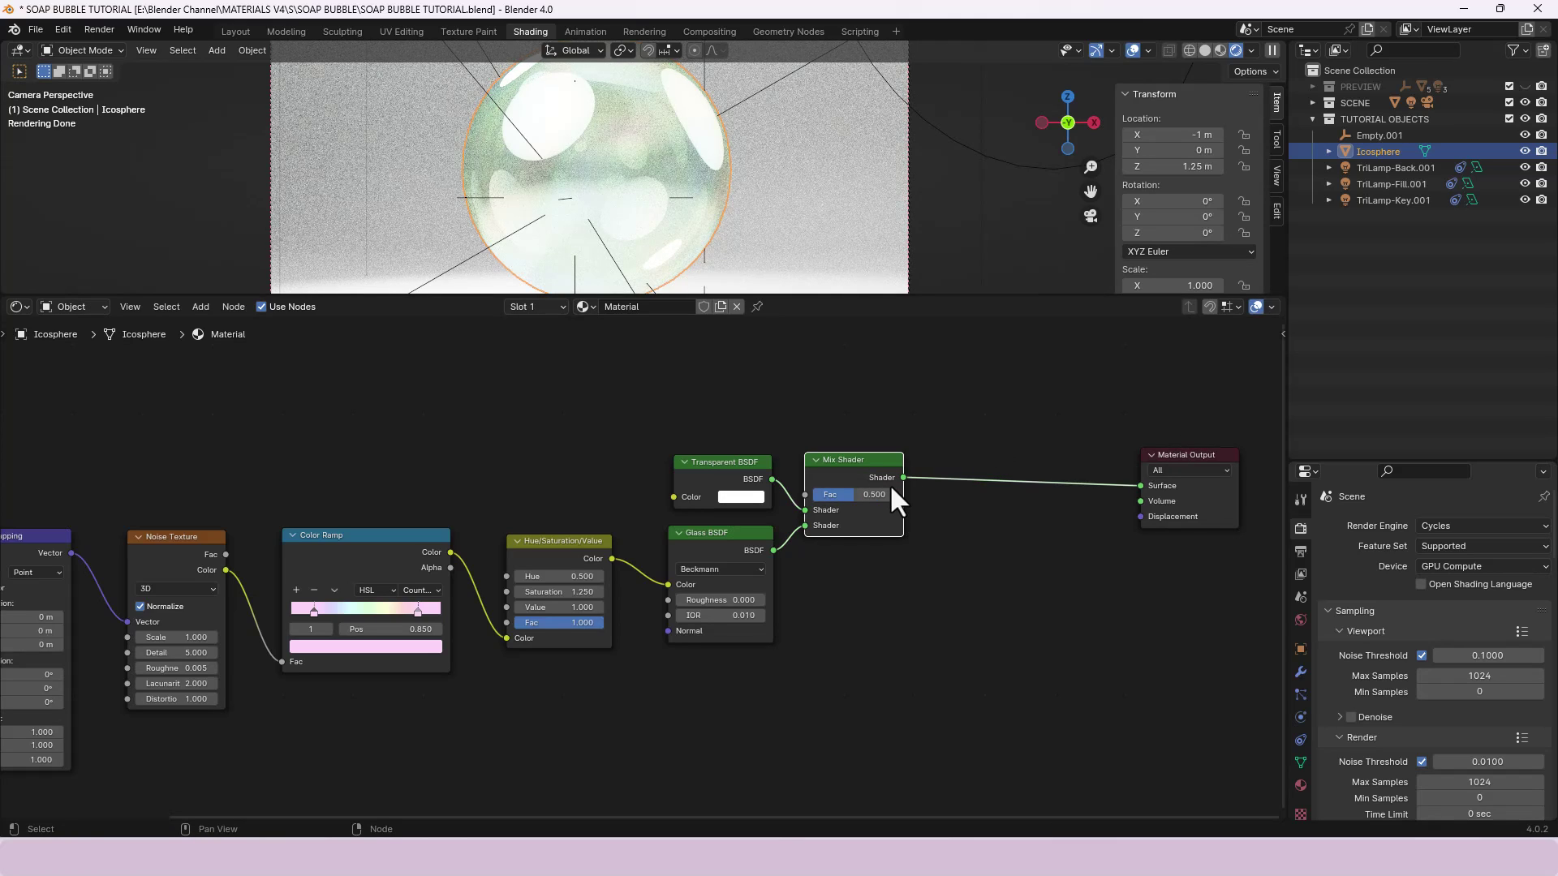
key(shift+d)
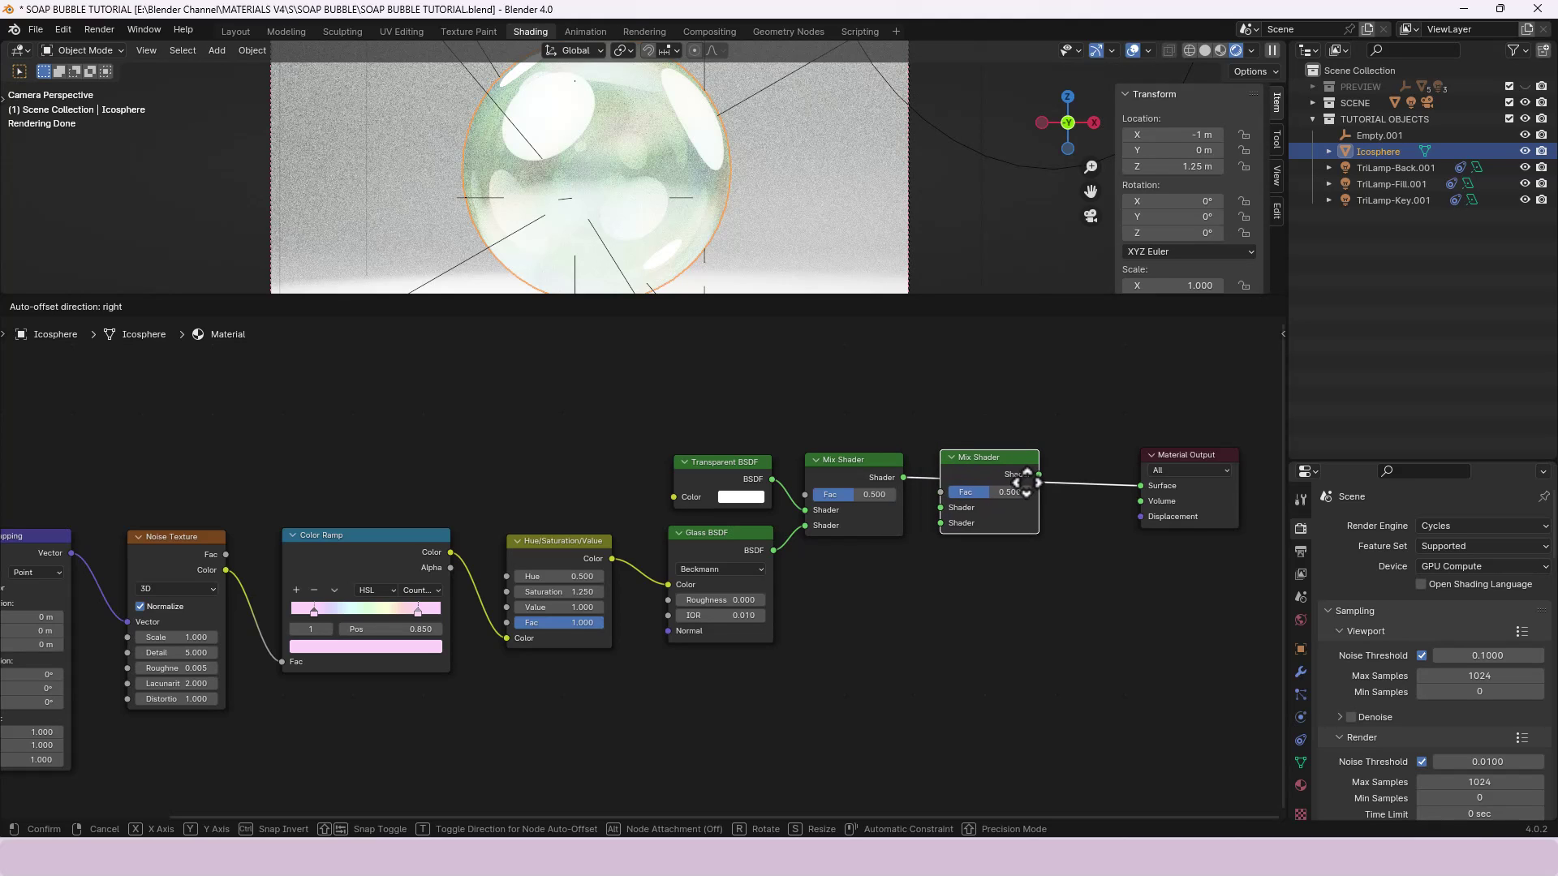
click(1037, 485)
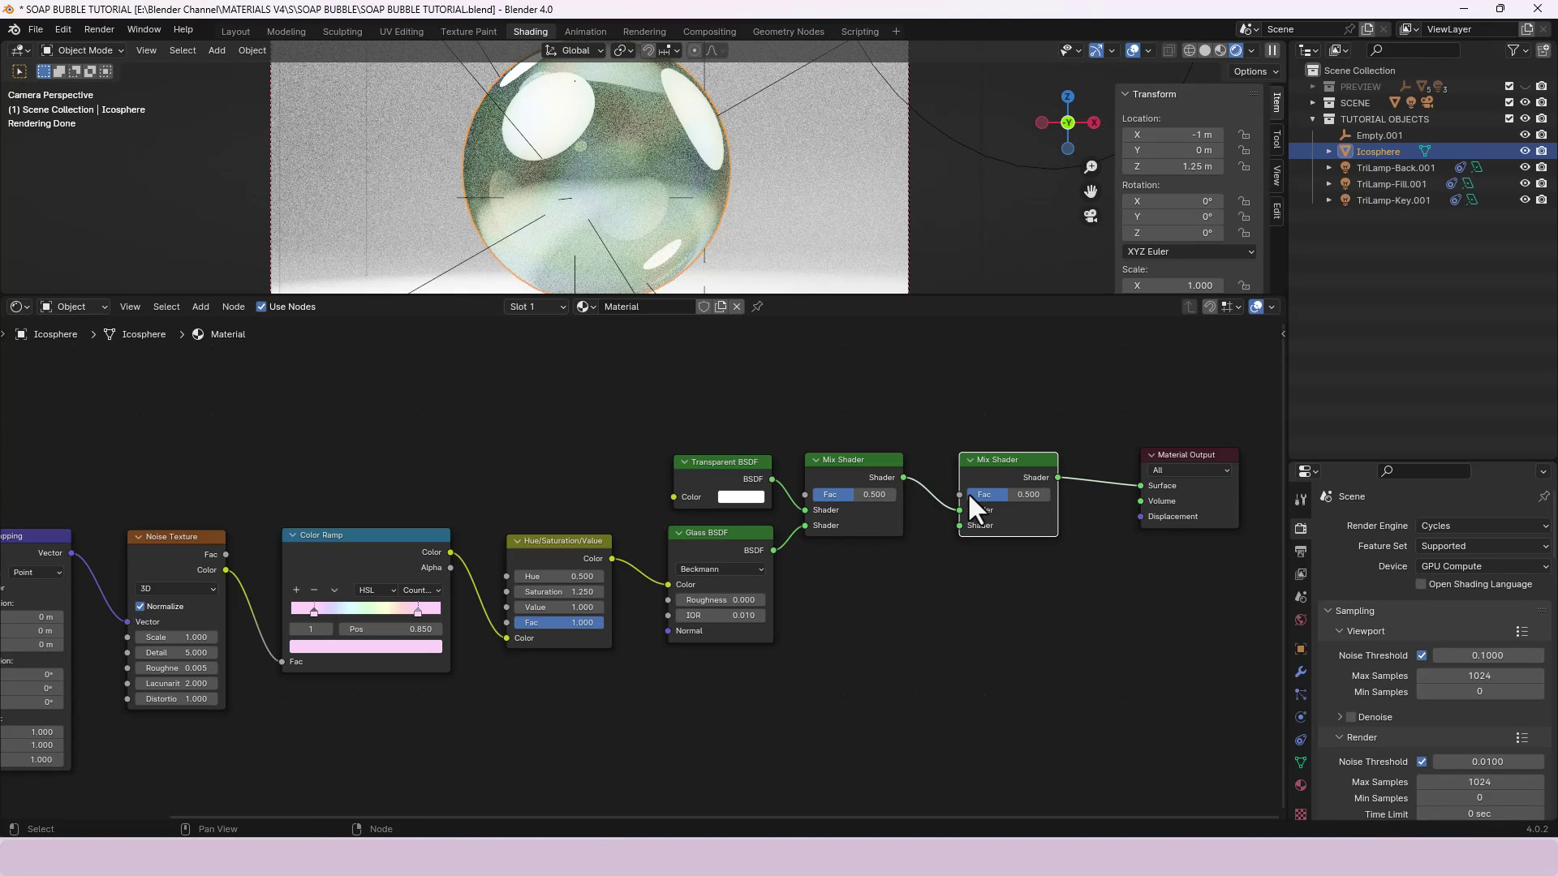
- Add a Layer Weight node above the Transparent BSDF
click(909, 401)
middle_drag(909, 401, 894, 476)
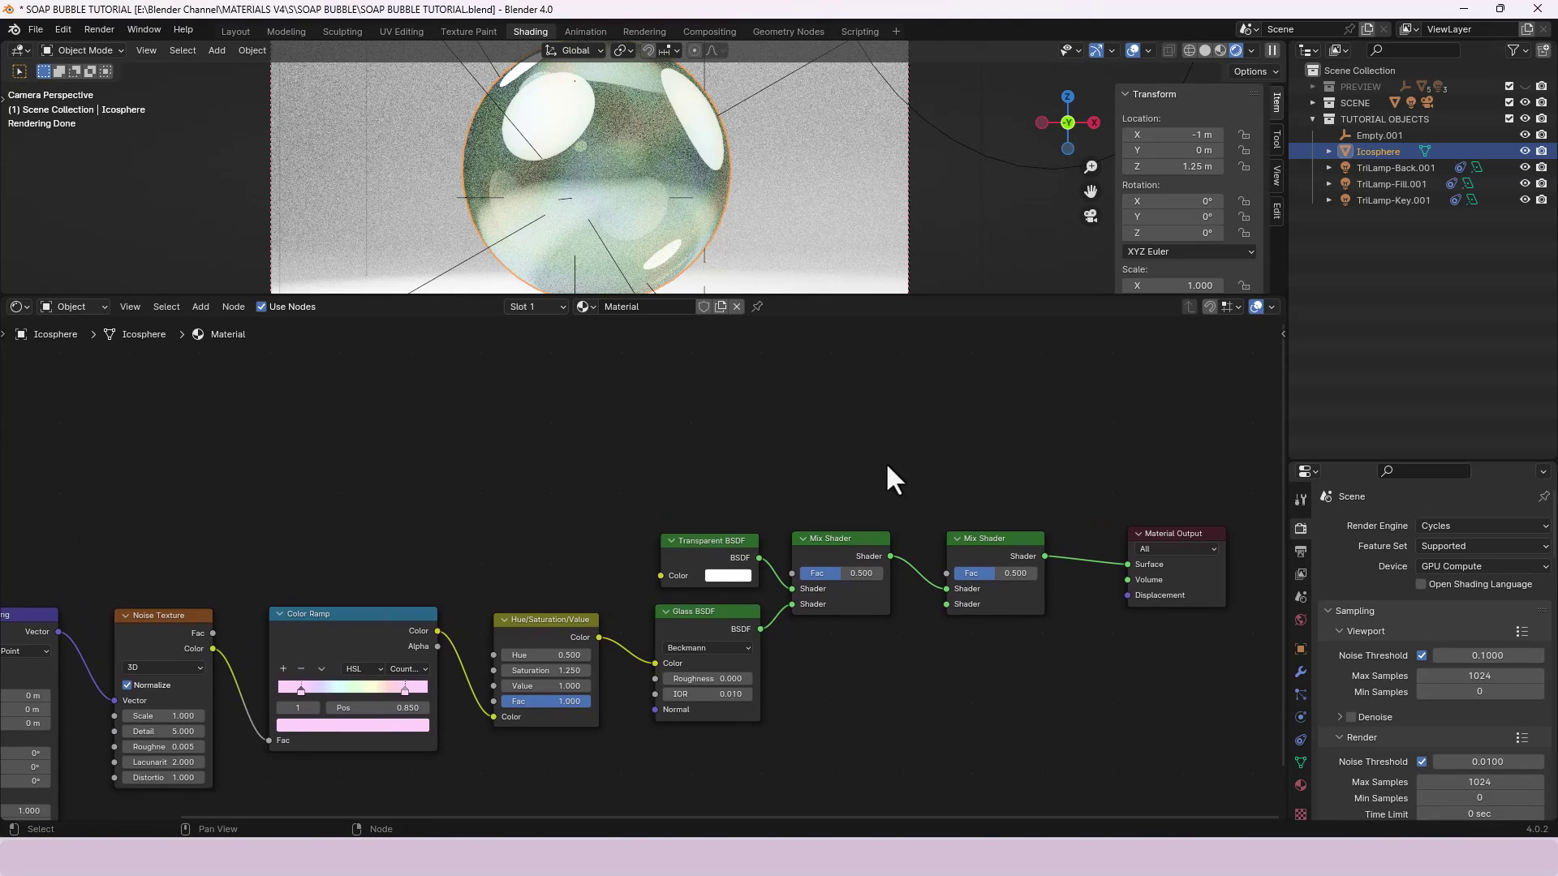
key(shift+a)
text(LA)
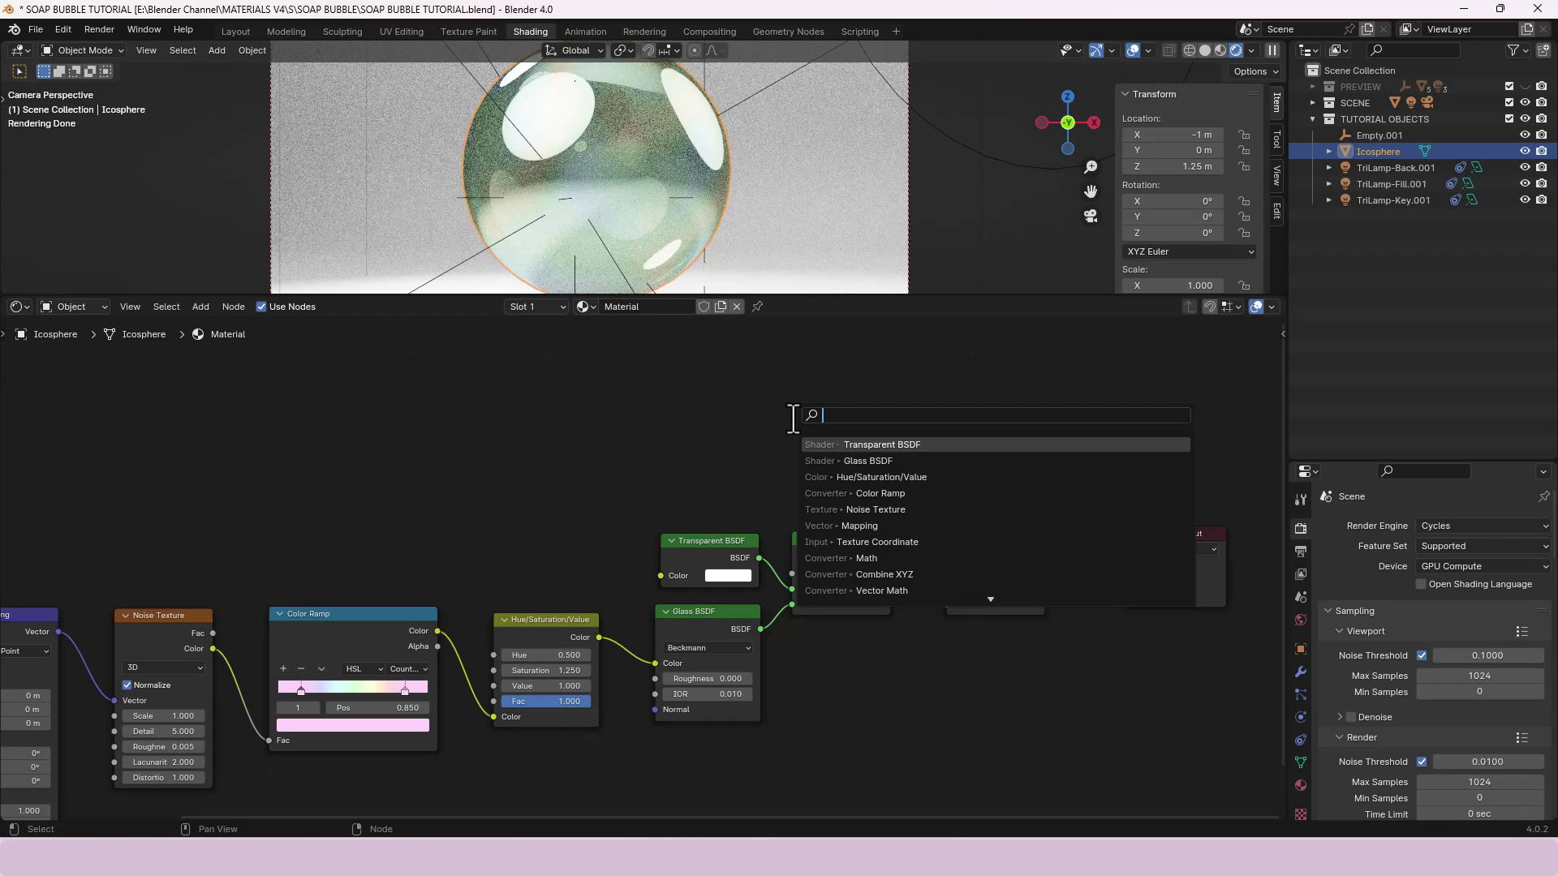
text(YER)
key(Return)
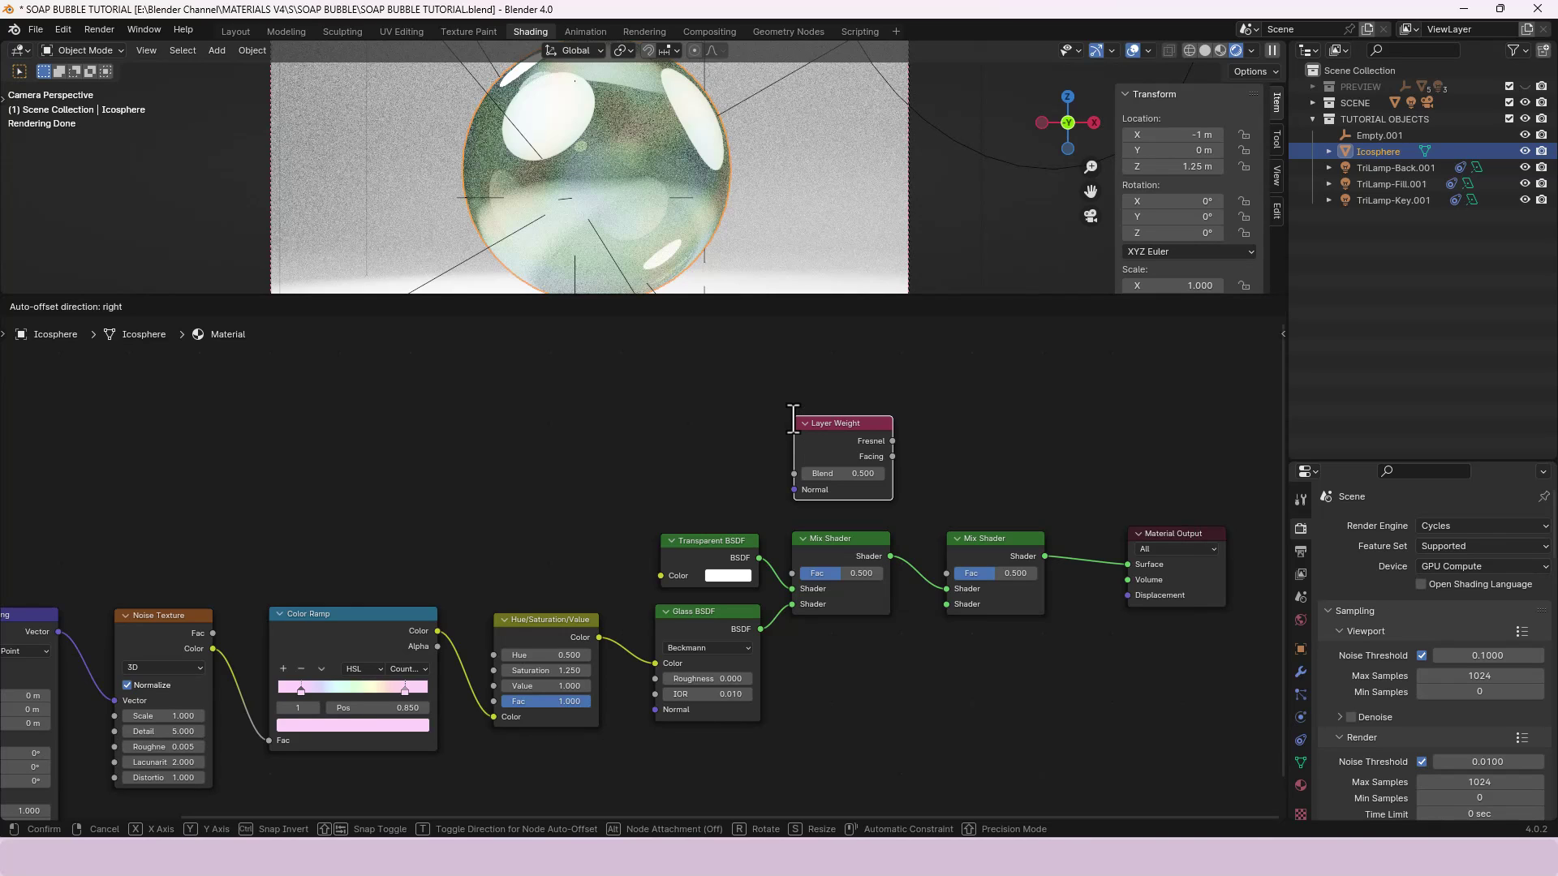
click(659, 432)
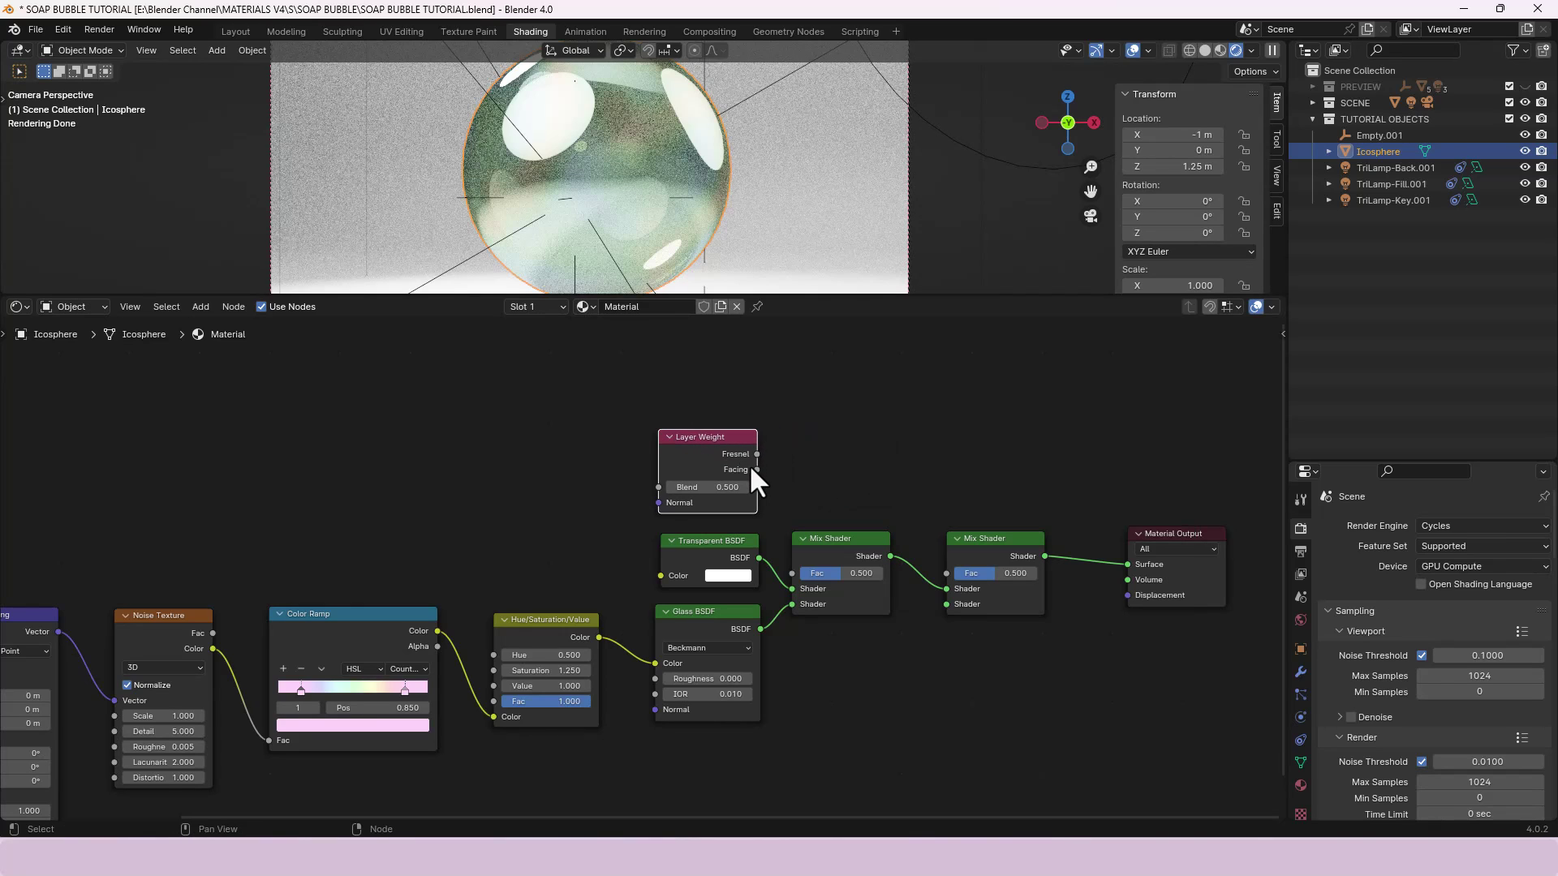
- Connect the Layer Weight's Facing output to the first Mix Shader's Fac and set its Blend to 0.3
drag(757, 470, 785, 459)
drag(805, 519, 797, 568)
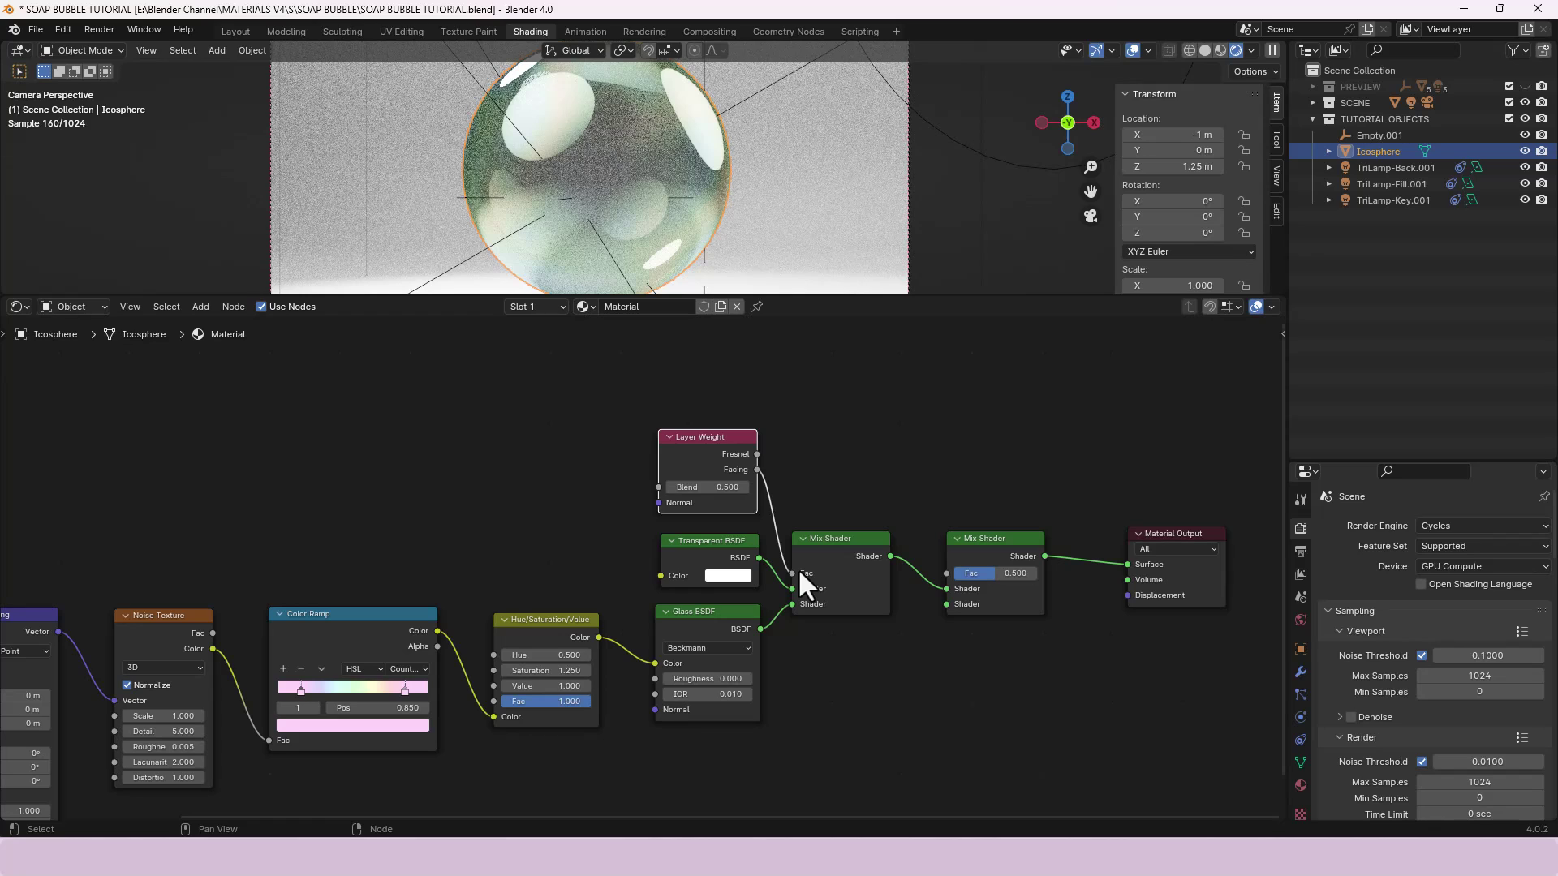
click(704, 486)
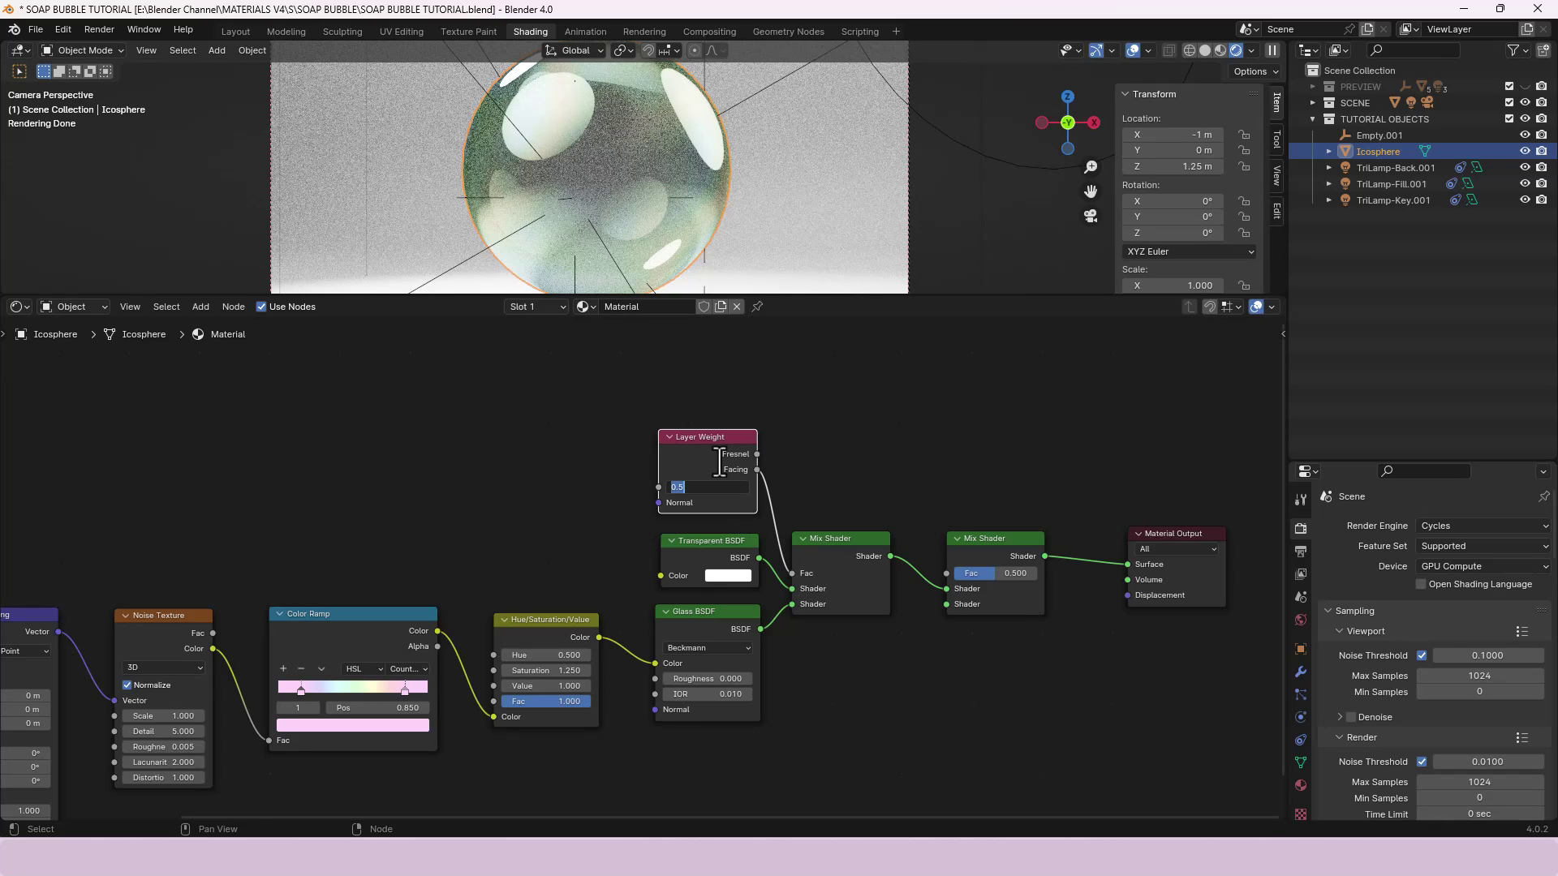
text(.3)
key(Return)
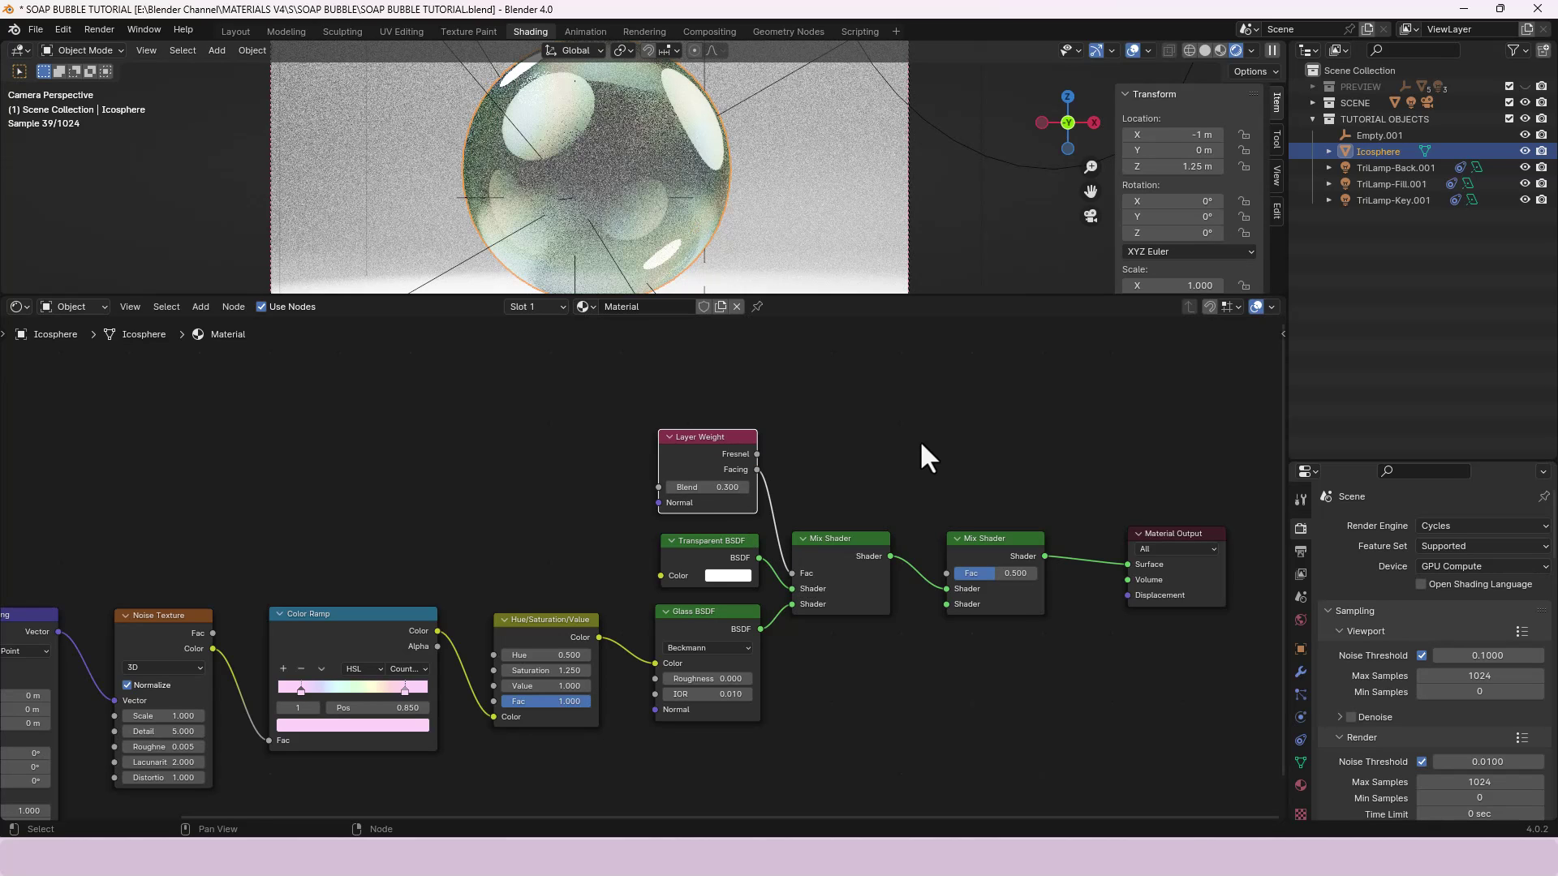
- Duplicate the Layer Weight node above the first Mix Shader and connect the copy's Fresnel output to the second Mix Shader's Fac
click(734, 459)
key(shift+d)
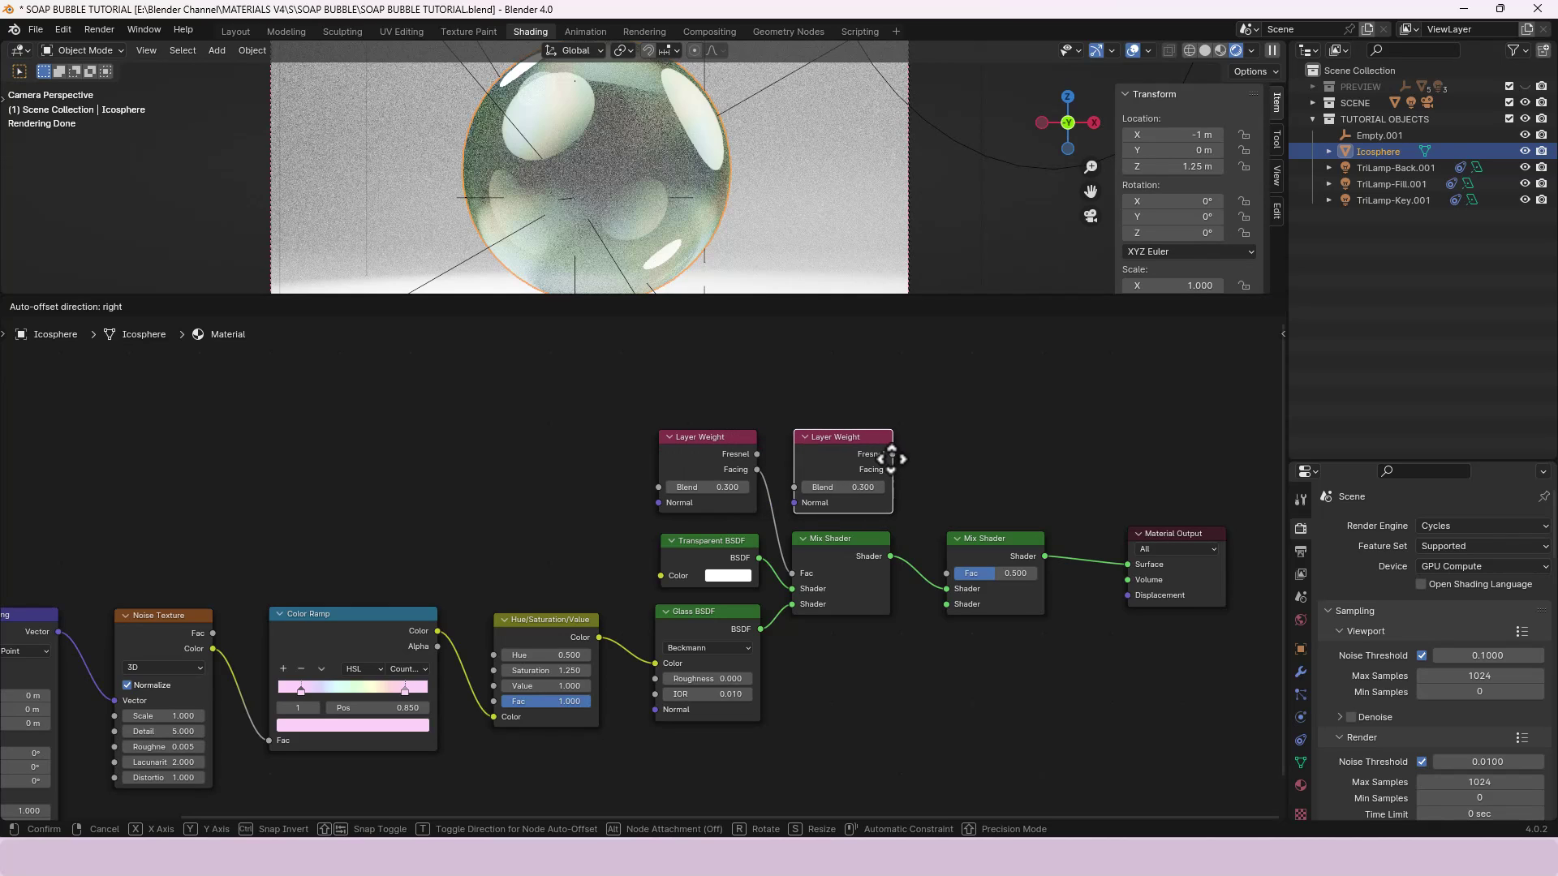
click(890, 459)
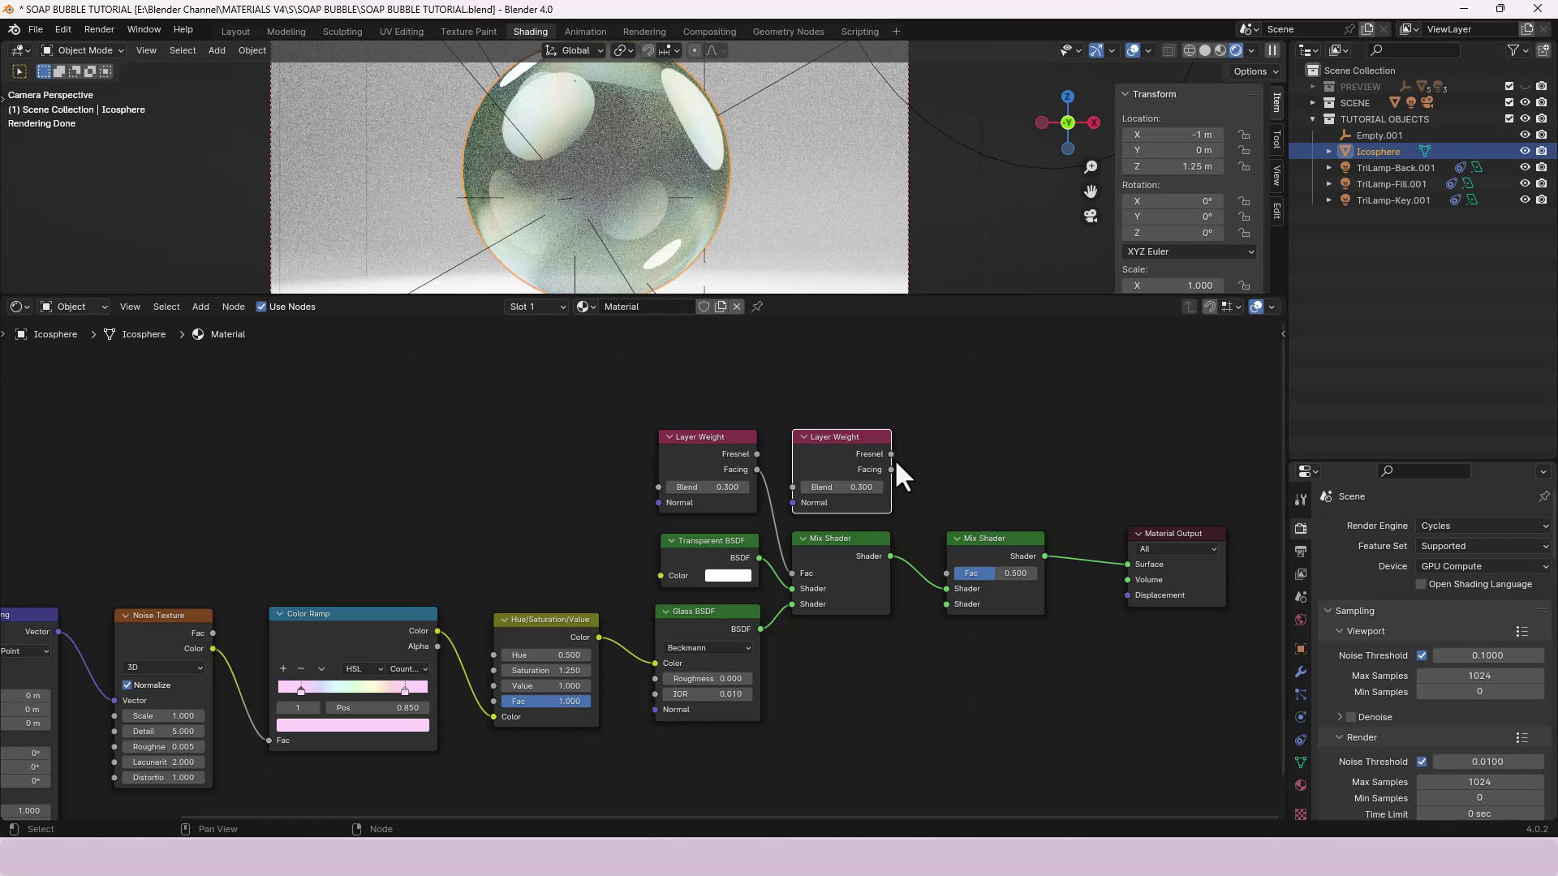
drag(891, 453, 951, 571)
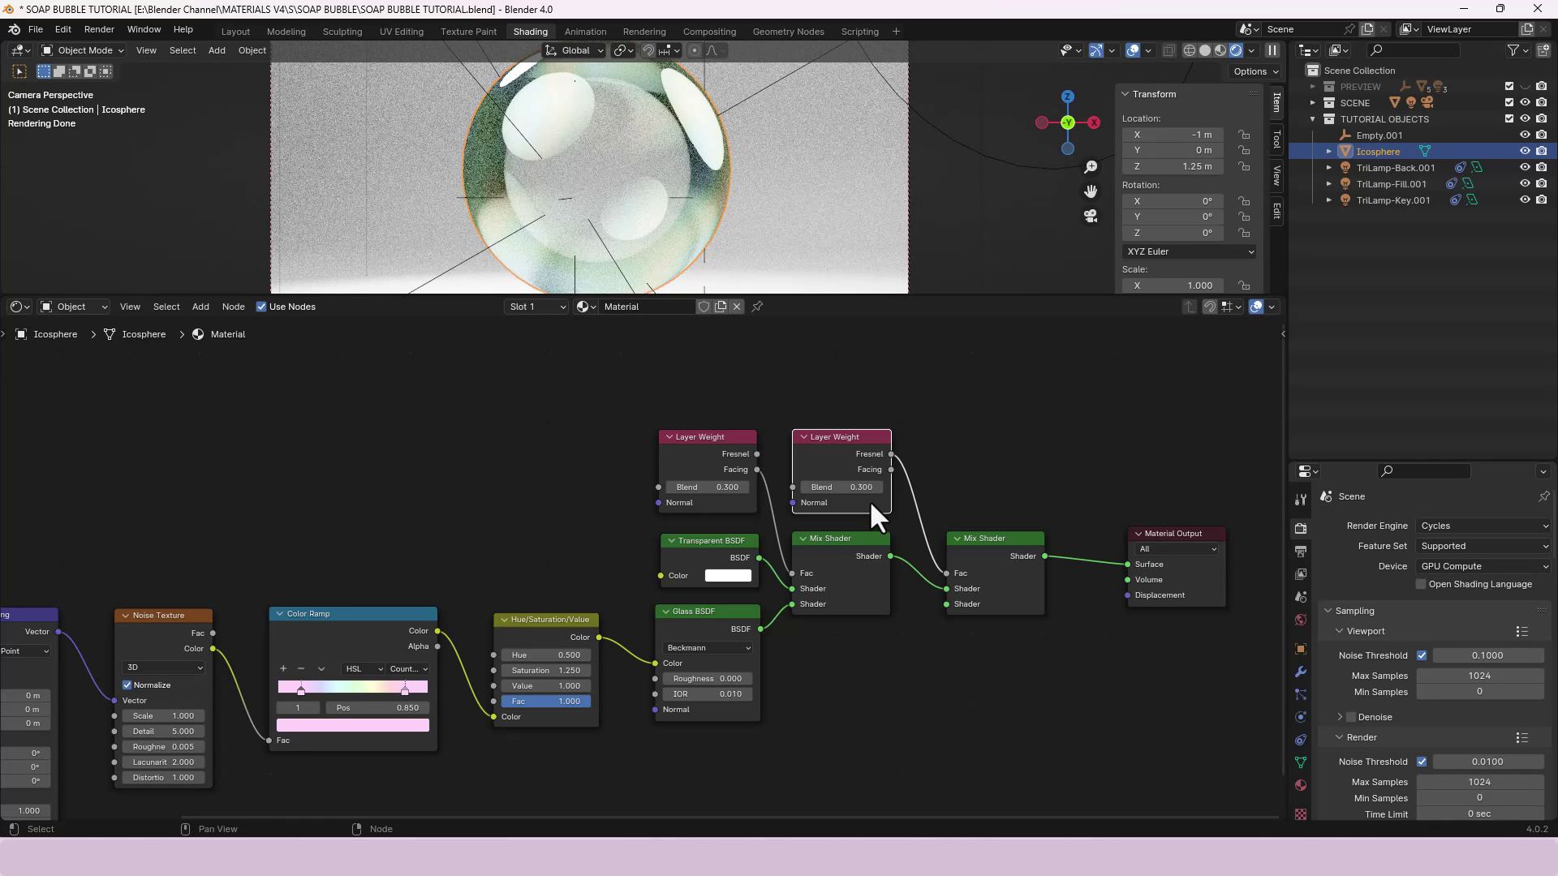
- Set the Blend of the duplicated Layer Weight node to 0.005
click(852, 488)
text(.005)
key(Return)
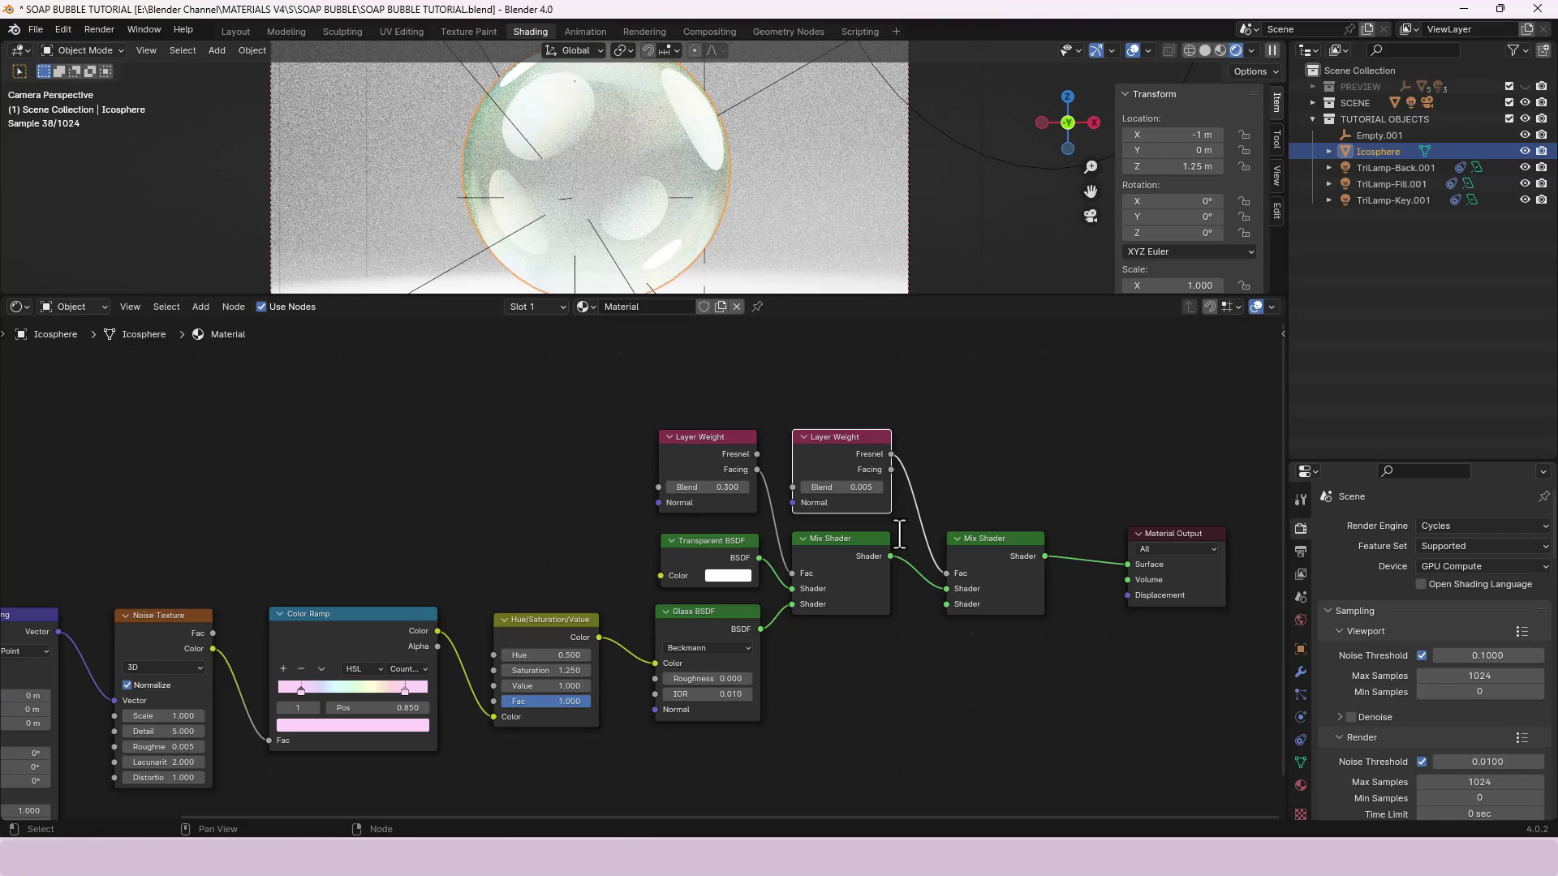
- Try larger Blend values such as 0.405 on the second Layer Weight node, and set the Blend back to 0.005
click(844, 488)
text(.705)
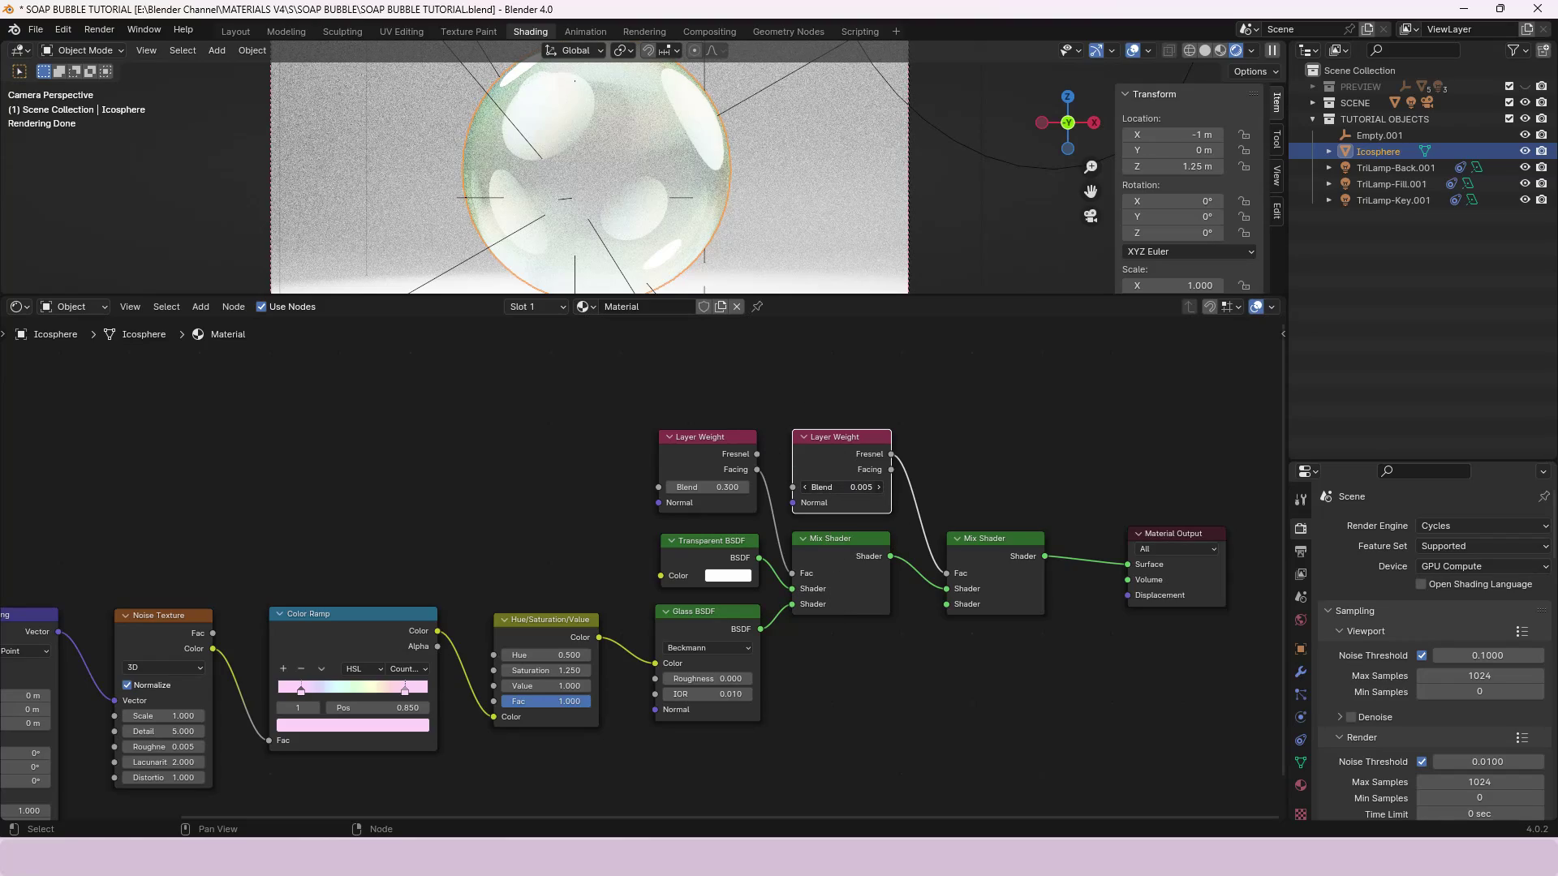
key(Return)
key(Return)
text(.205)
key(Return)
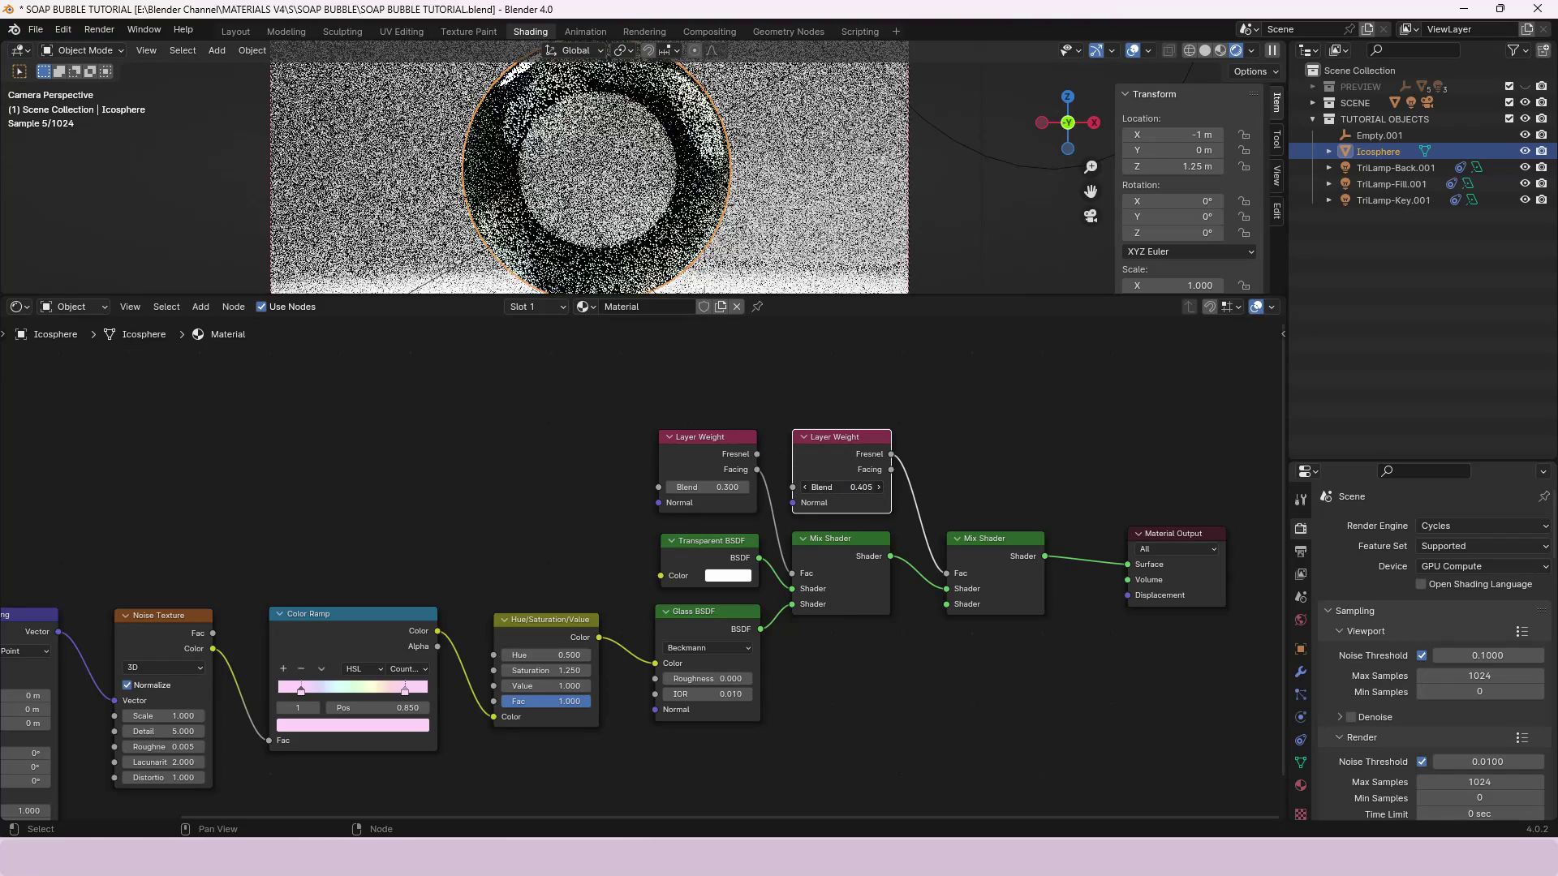
click(844, 488)
key(BackSpace)
text(.005)
key(Return)
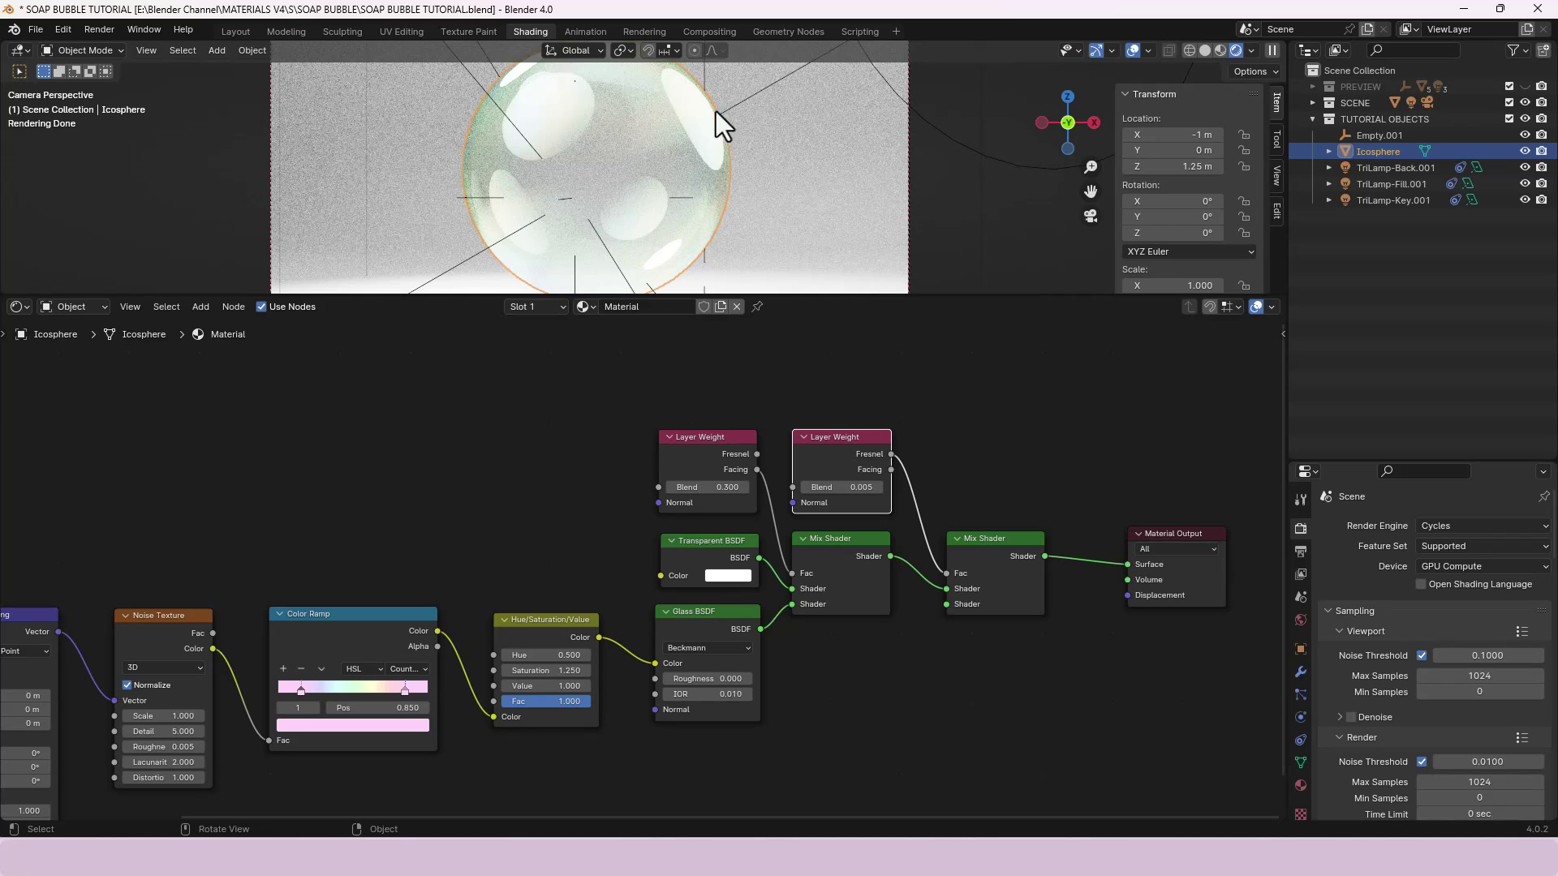
- Preview the Hue/Saturation/Value node on the icosphere and set its Saturation to 2.000 and Hue to 0.700
scroll(927, 434, down, 2)
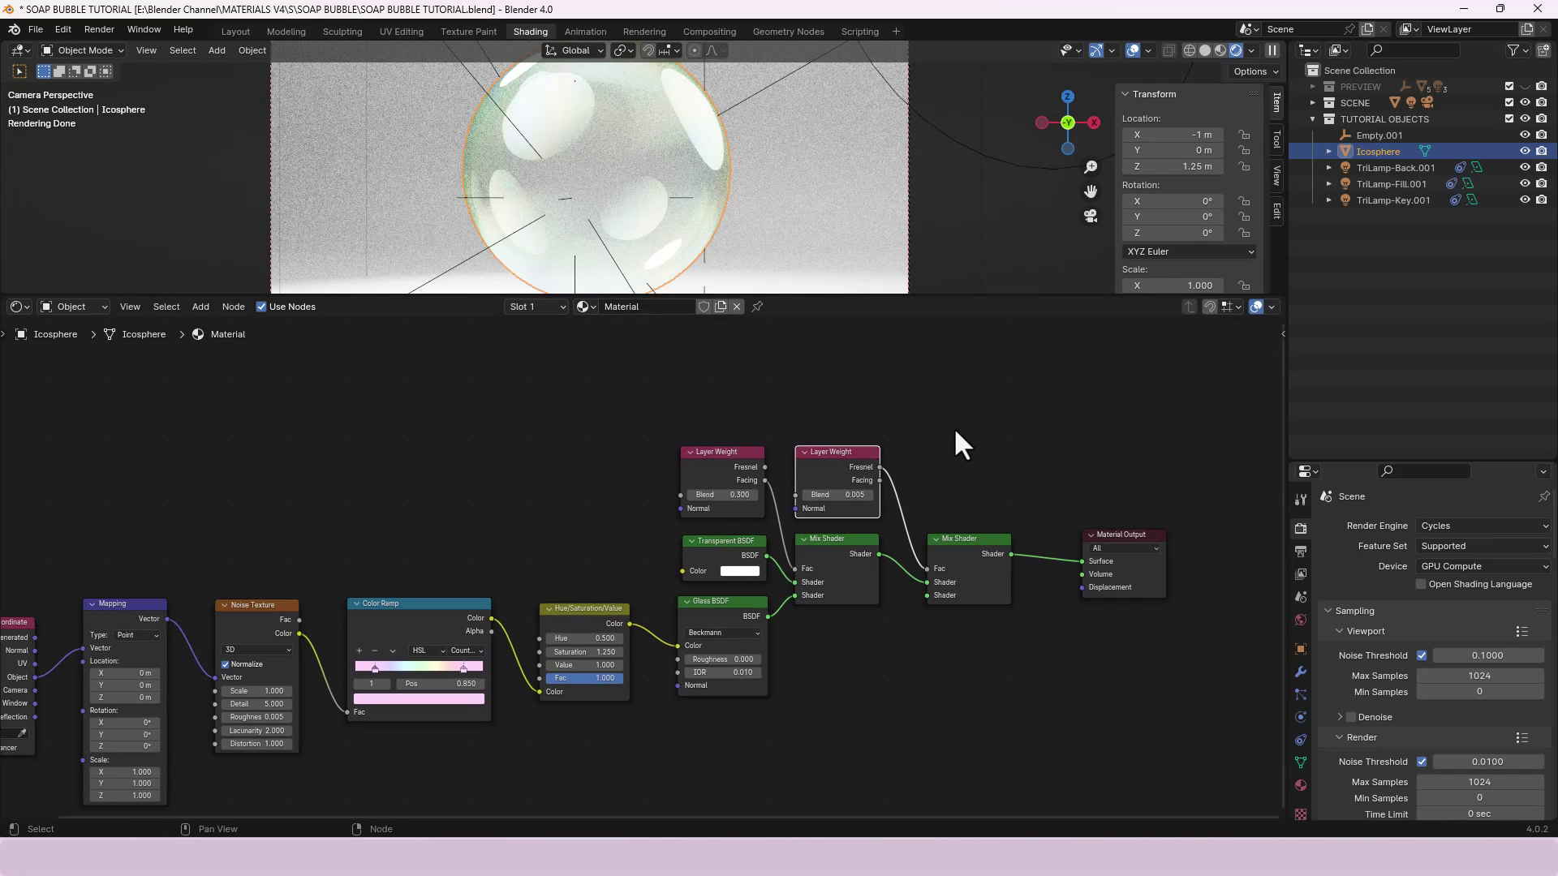
scroll(953, 427, down, 2)
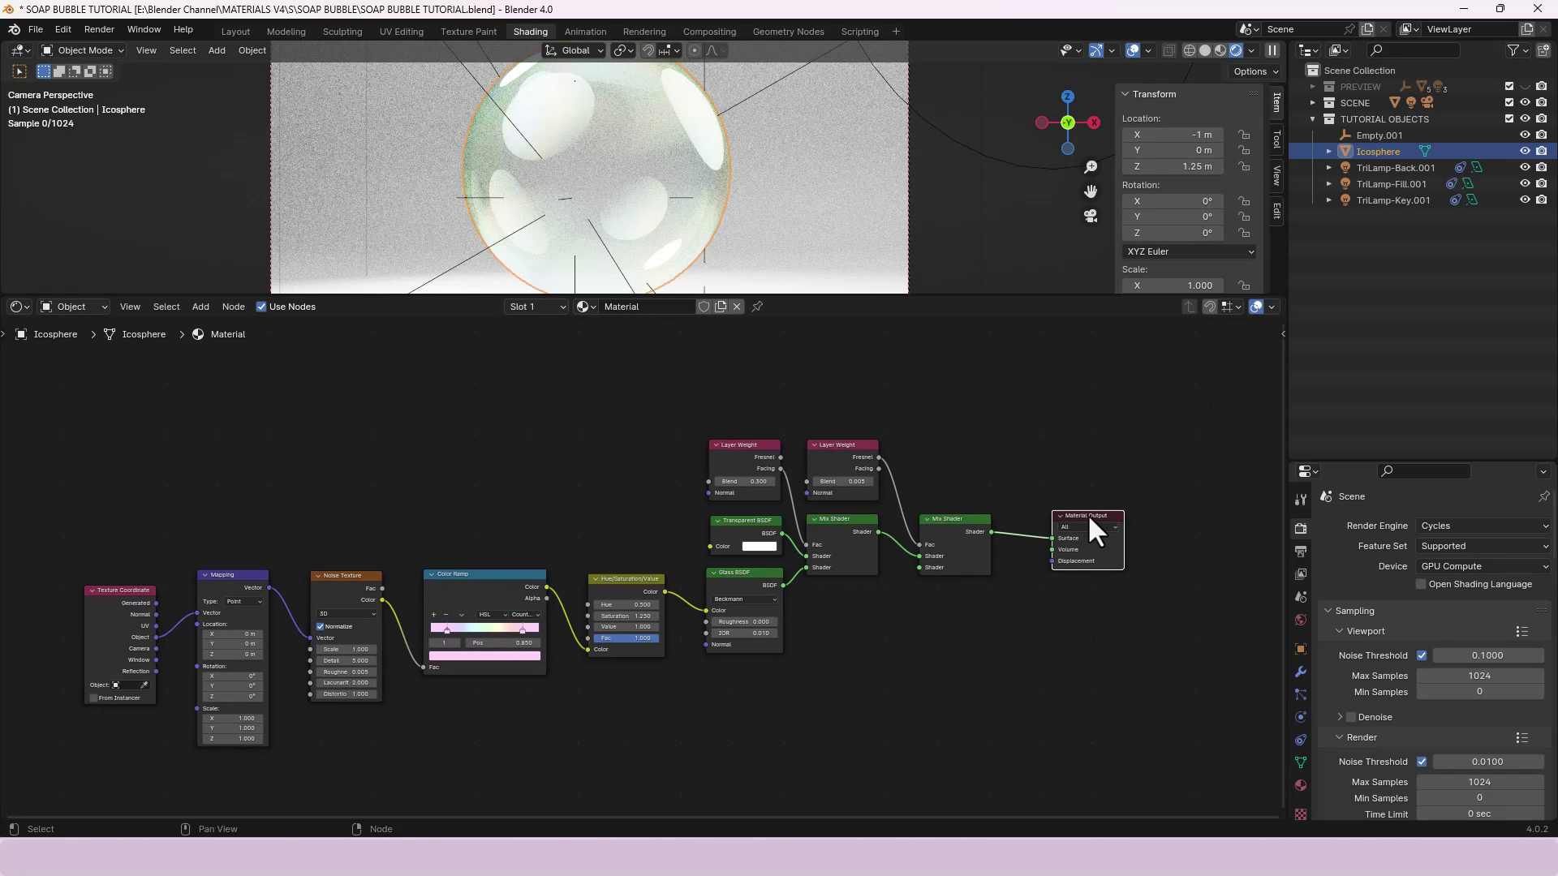
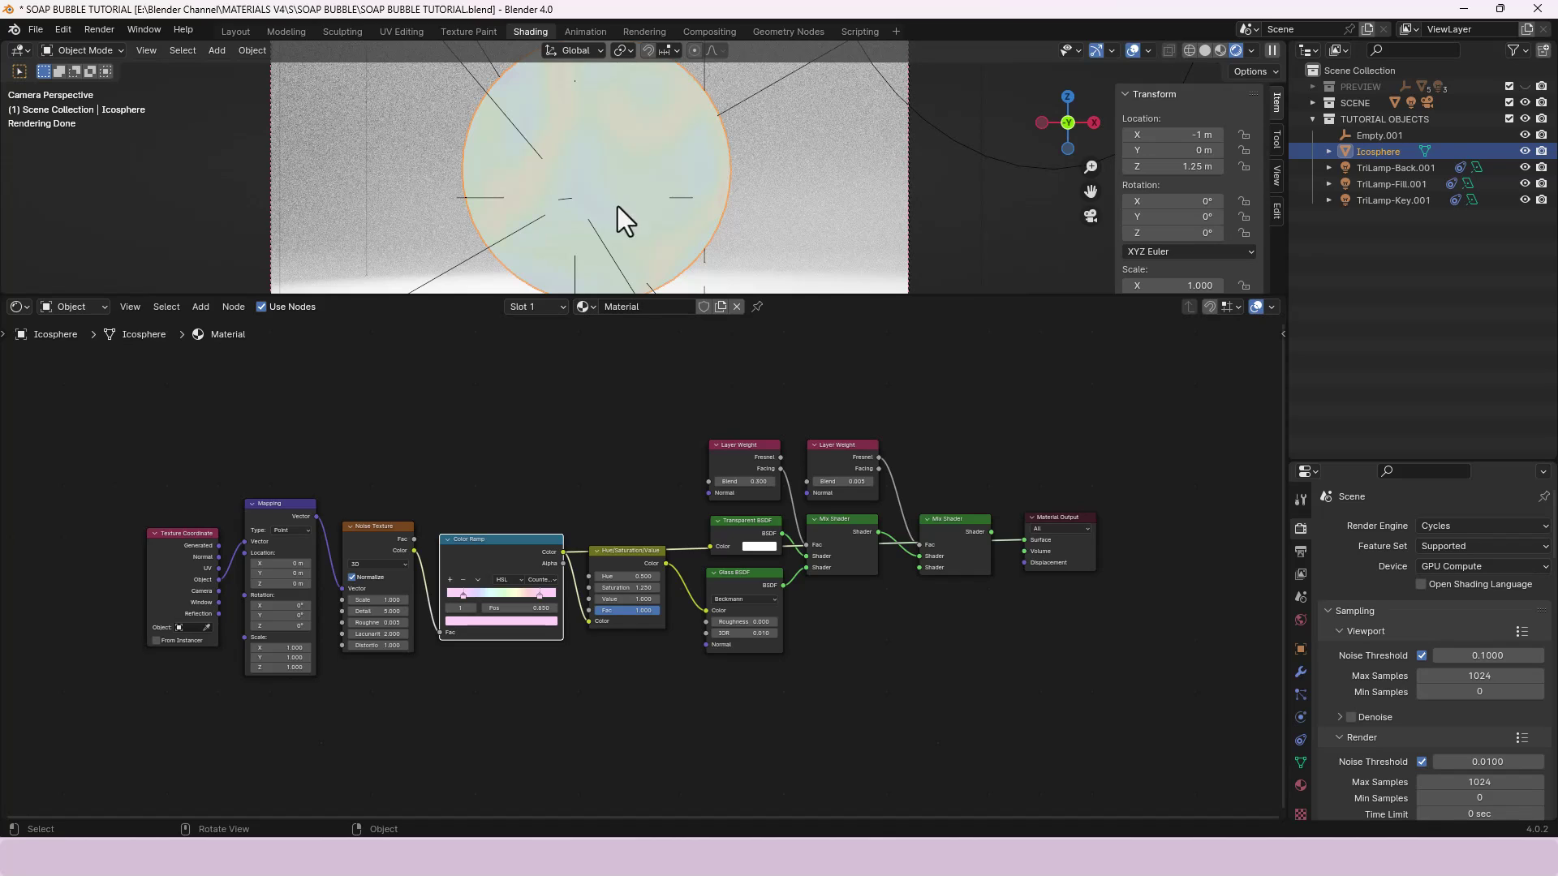
click(630, 557)
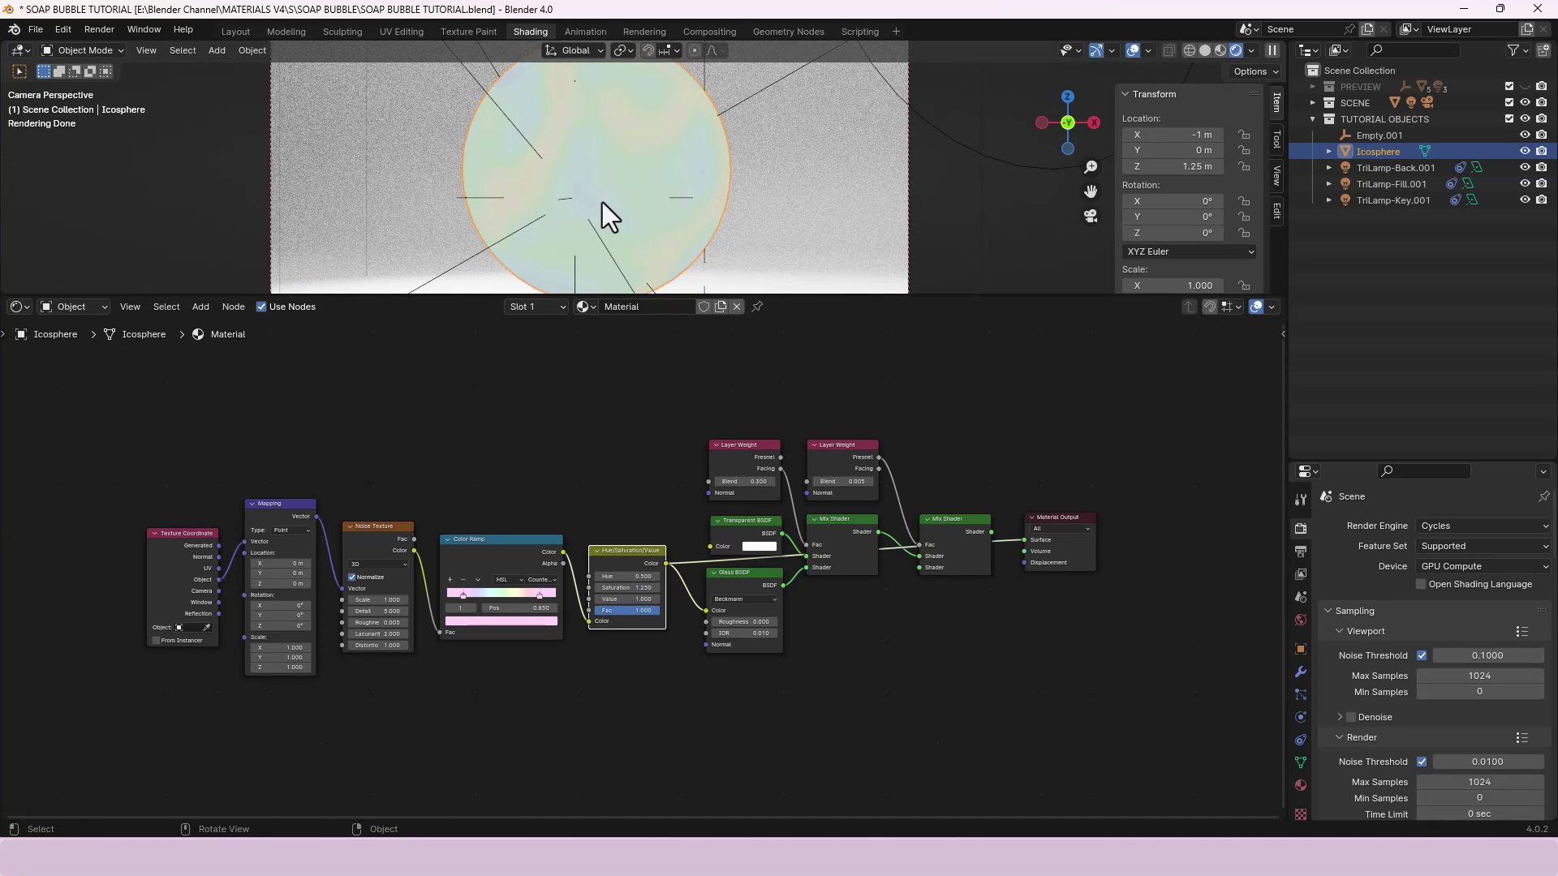
drag(626, 587, 653, 587)
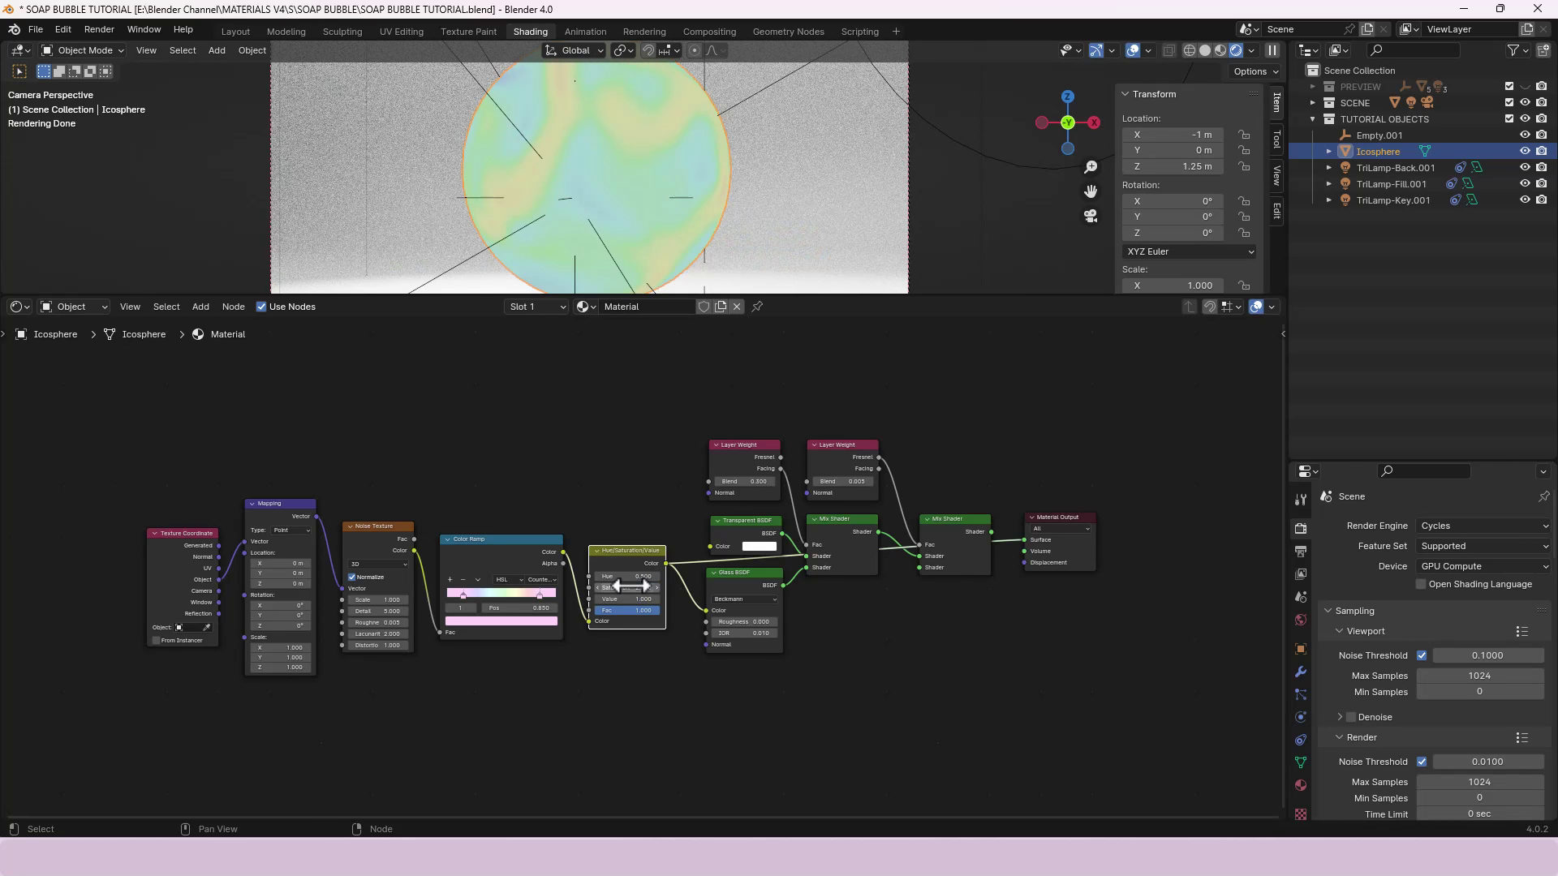
drag(627, 581, 653, 581)
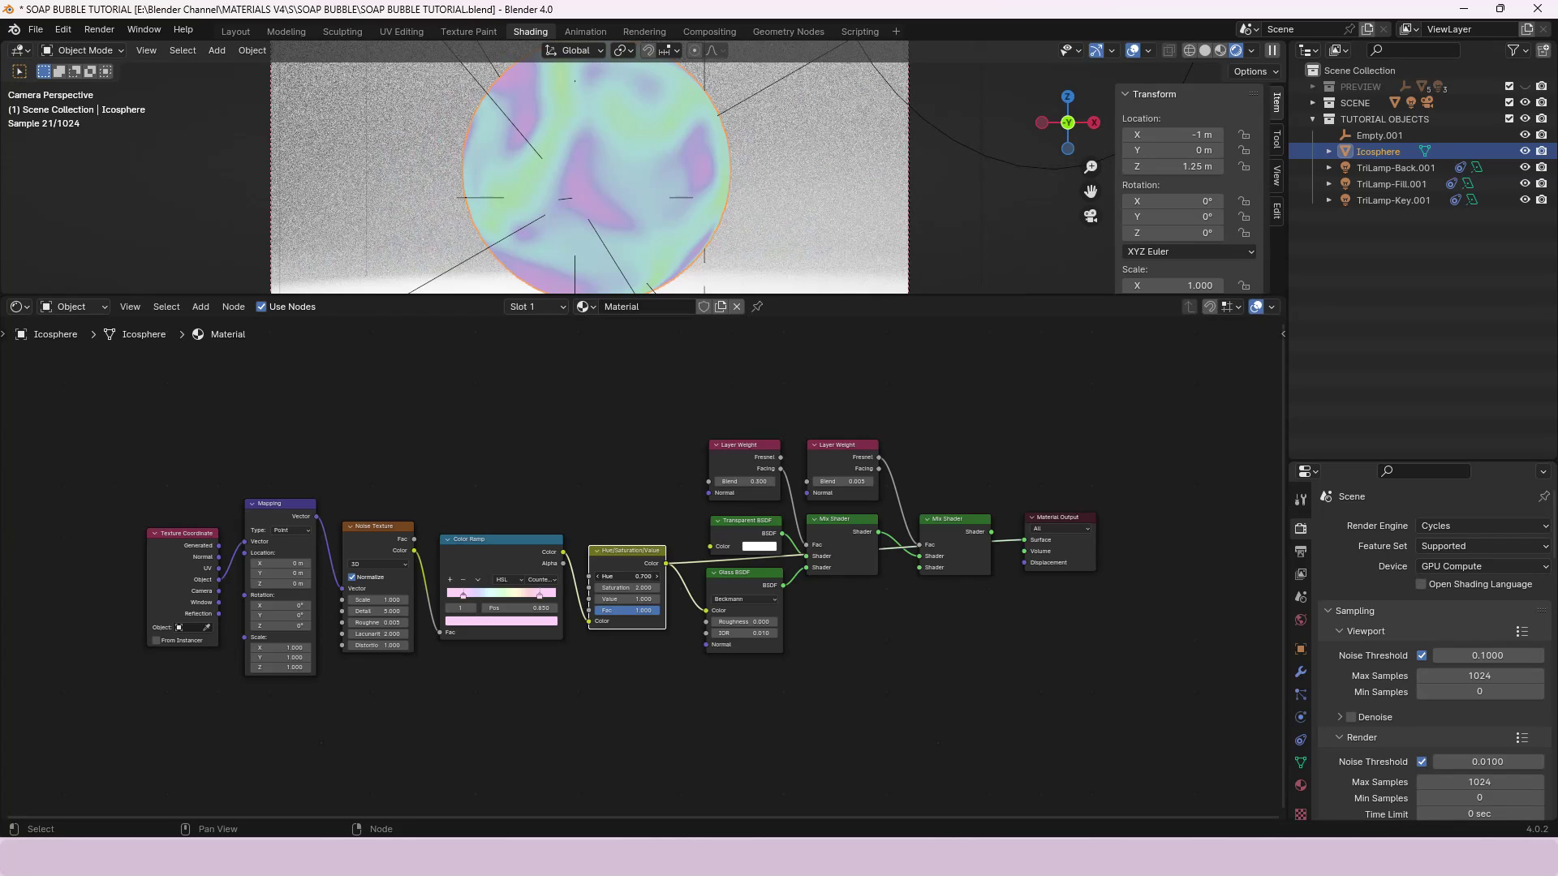
- Preview the Transparent BSDF, Glass BSDF, first Layer Weight and first Mix Shader outputs individually on the icosphere
click(744, 529)
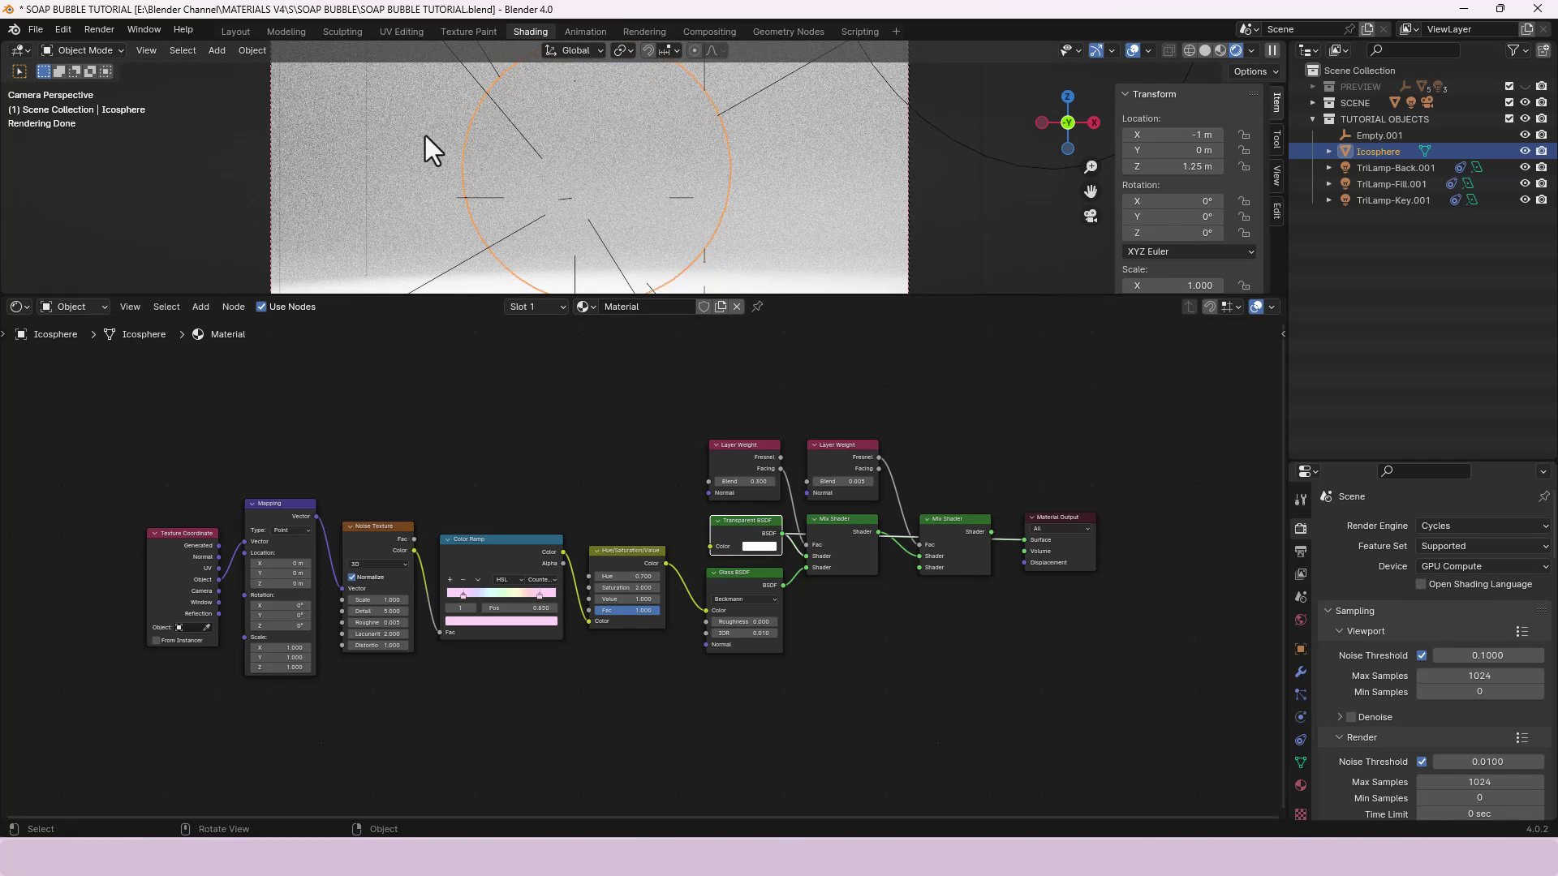
ctrl+shift+click(752, 584)
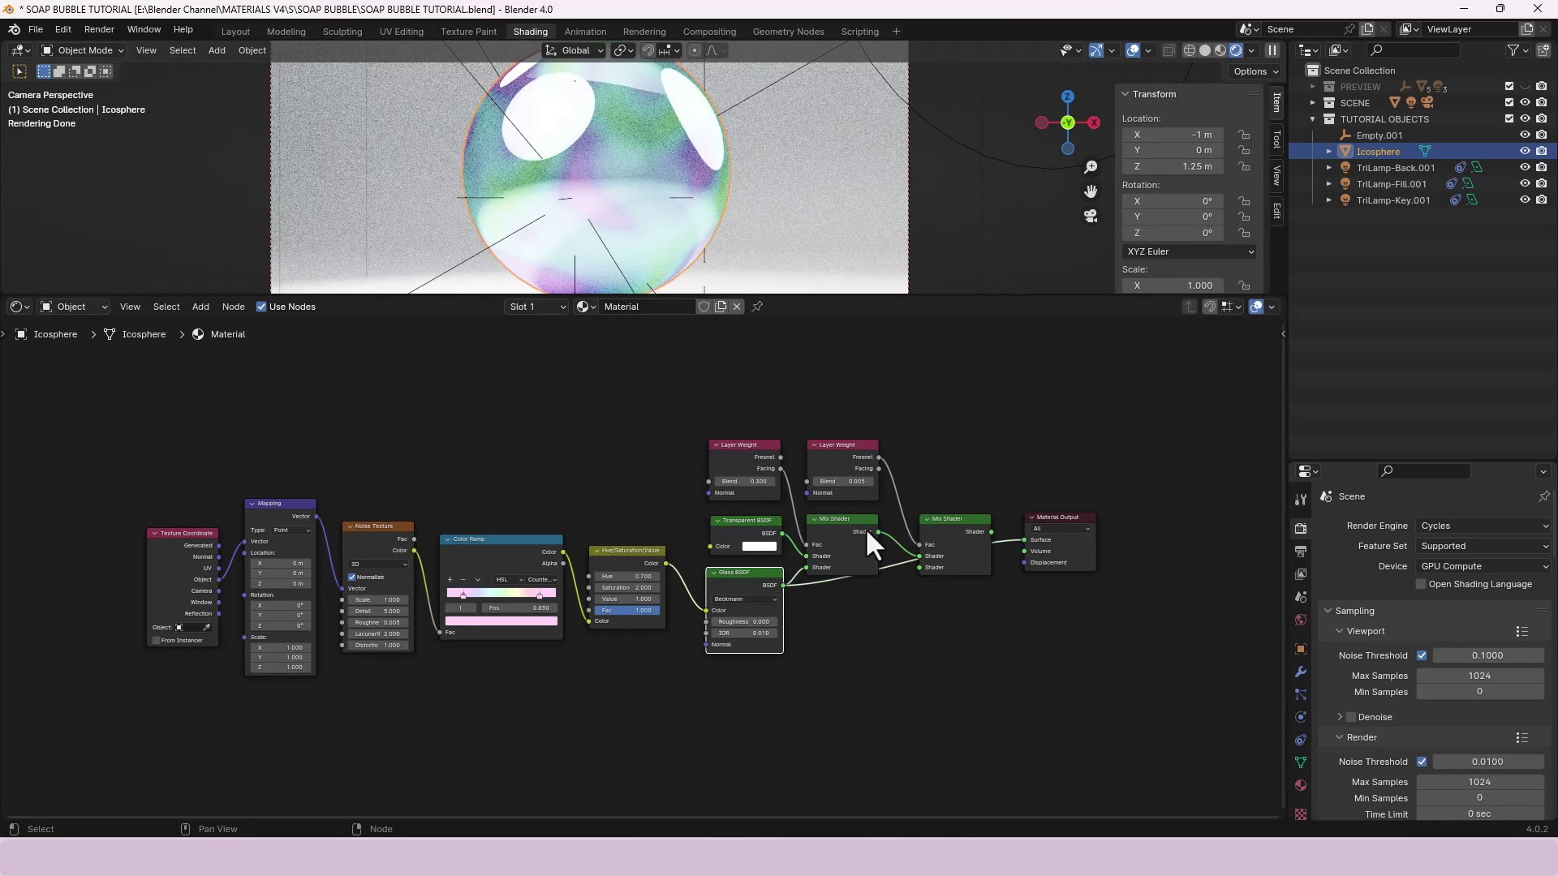
ctrl+shift+click(747, 461)
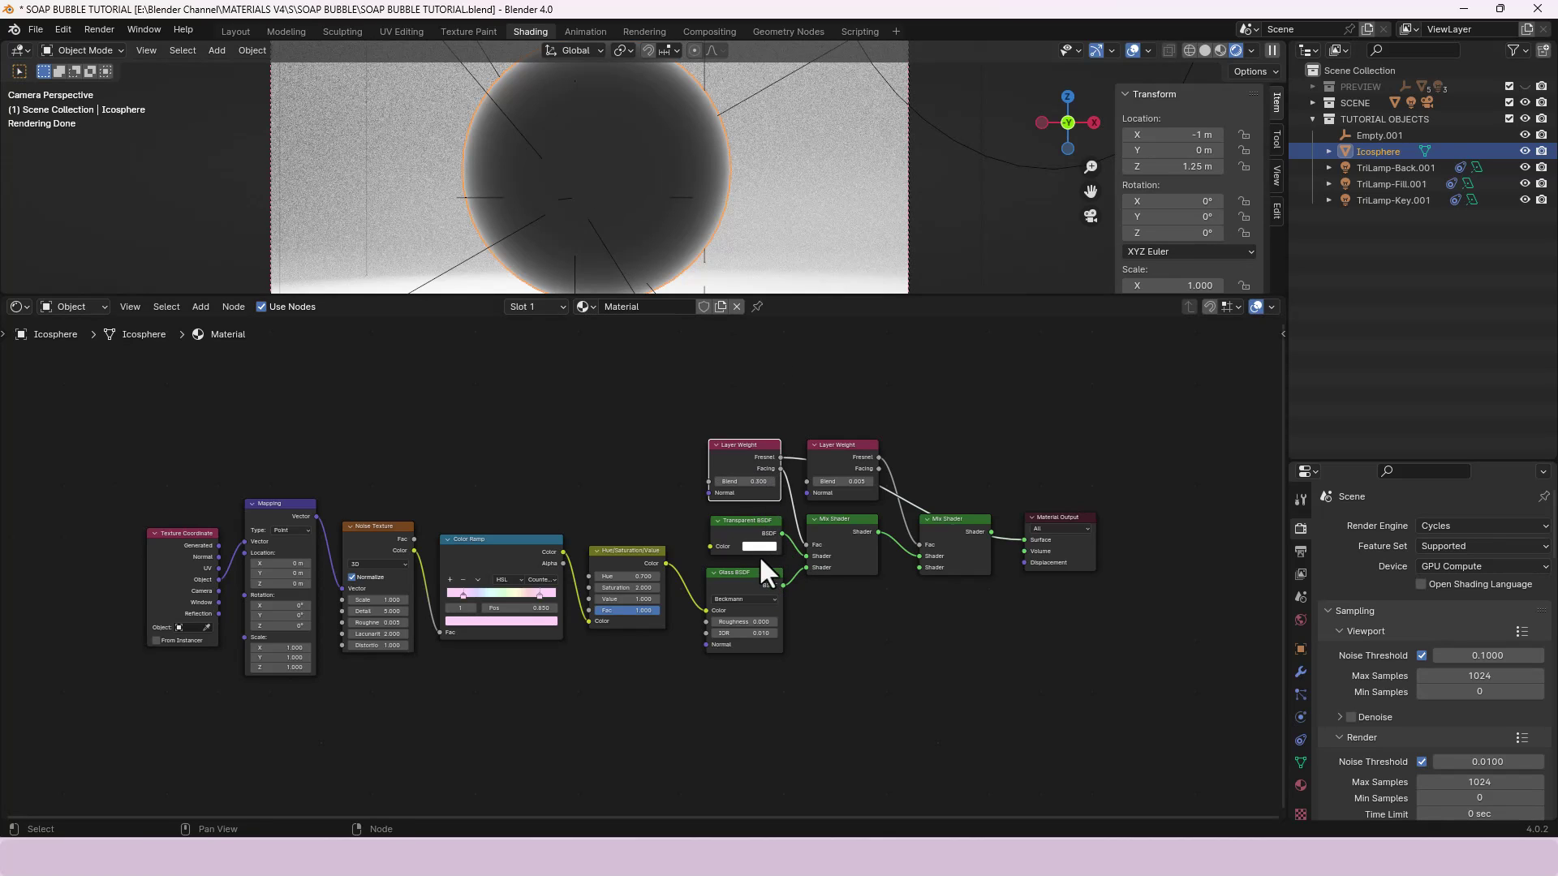
key(ctrl+z)
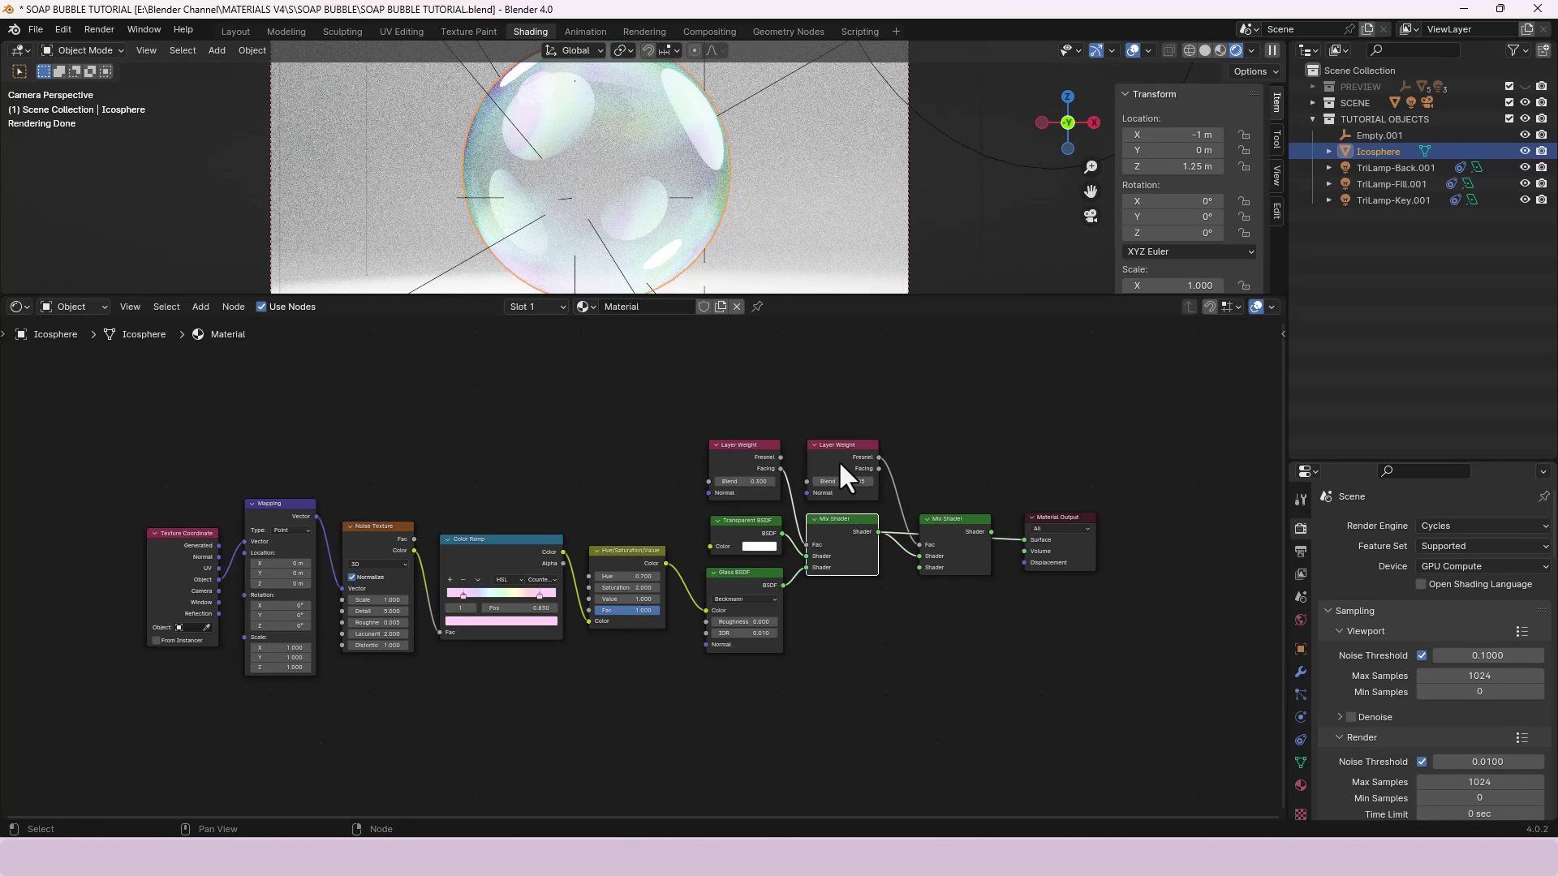
- Preview the second Layer Weight node's Fresnel output on the icosphere and try a Blend of 0.05
key(ctrl+shift+z)
mouse_move(844, 482)
shift+mouse_down()
mouse_move(822, 481)
mouse_move(857, 482)
shift+mouse_up()
click(844, 482)
text(0.05)
key(Return)
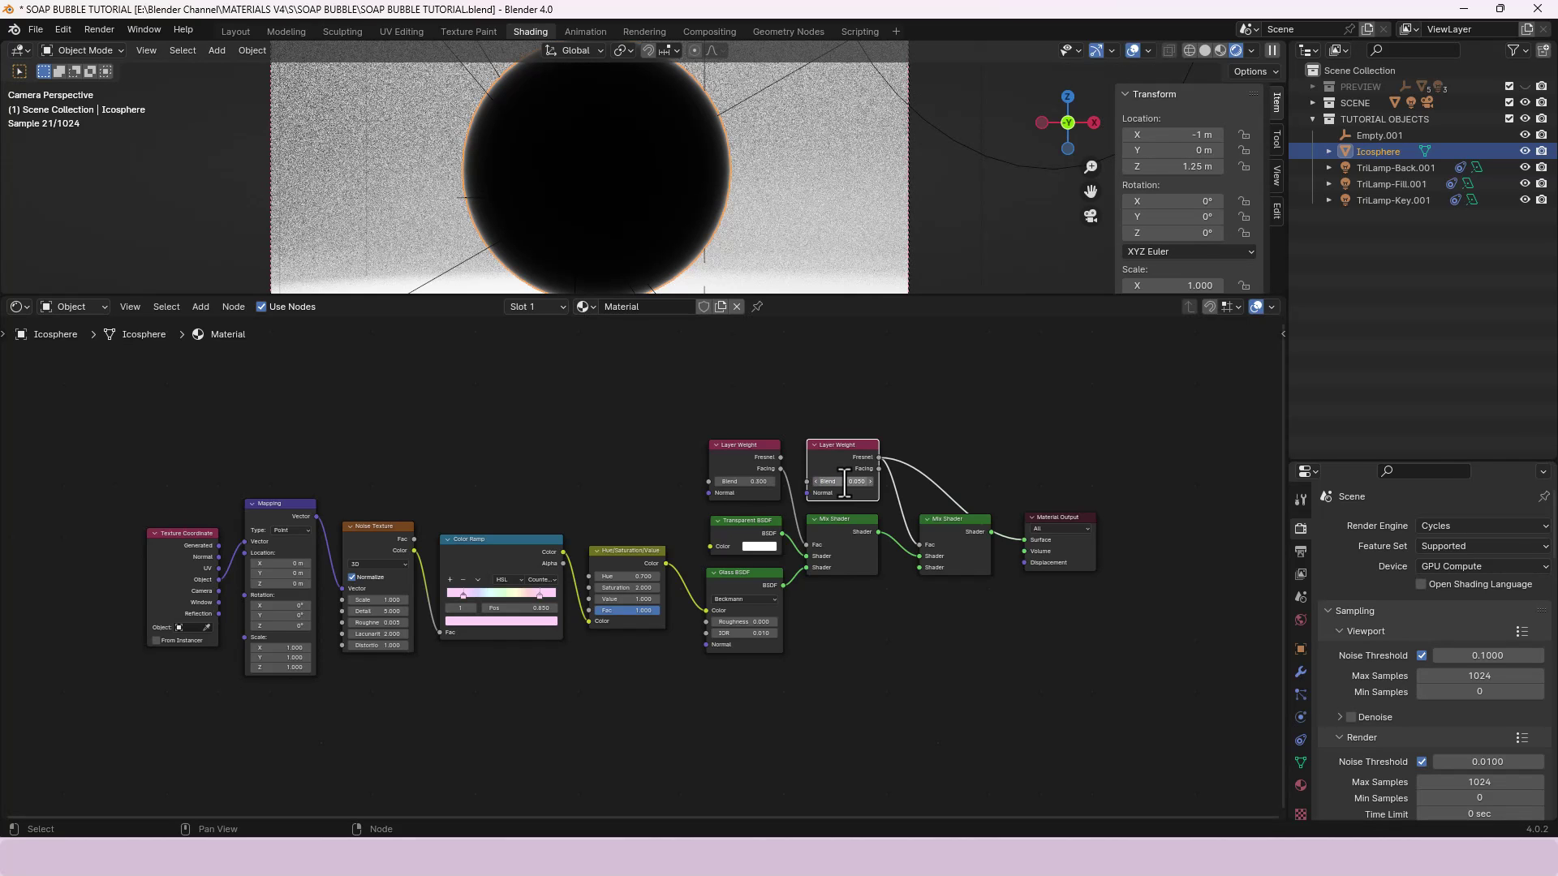
- Reconnect the final Mix Shader to the Material Output and set the second Layer Weight's Blend to 0.005
click(945, 532)
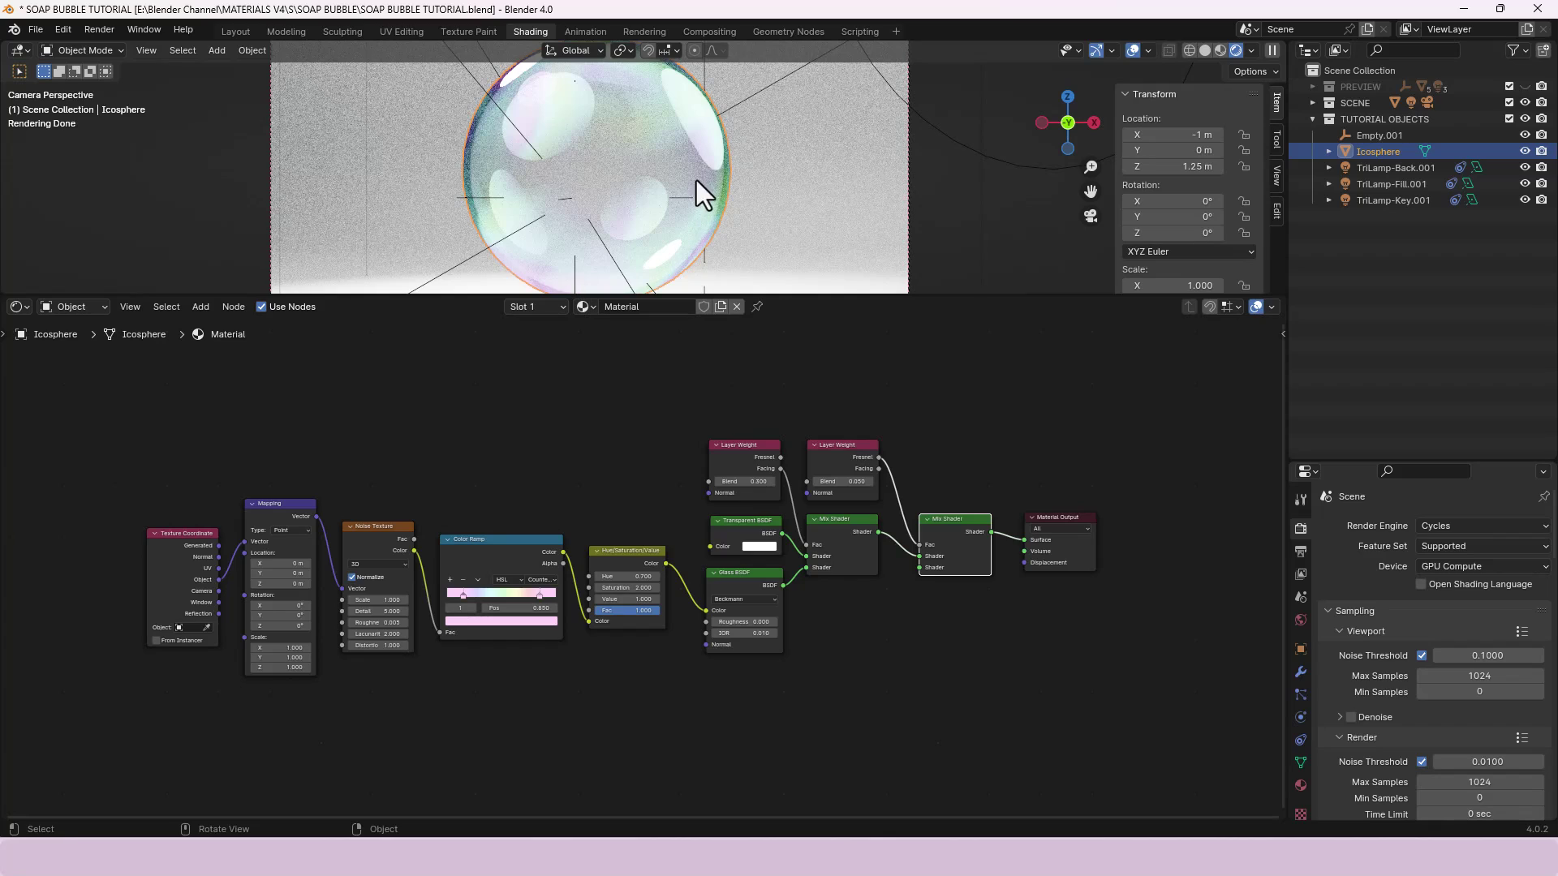
double_click(854, 483)
key(BackSpace)
key(Return)
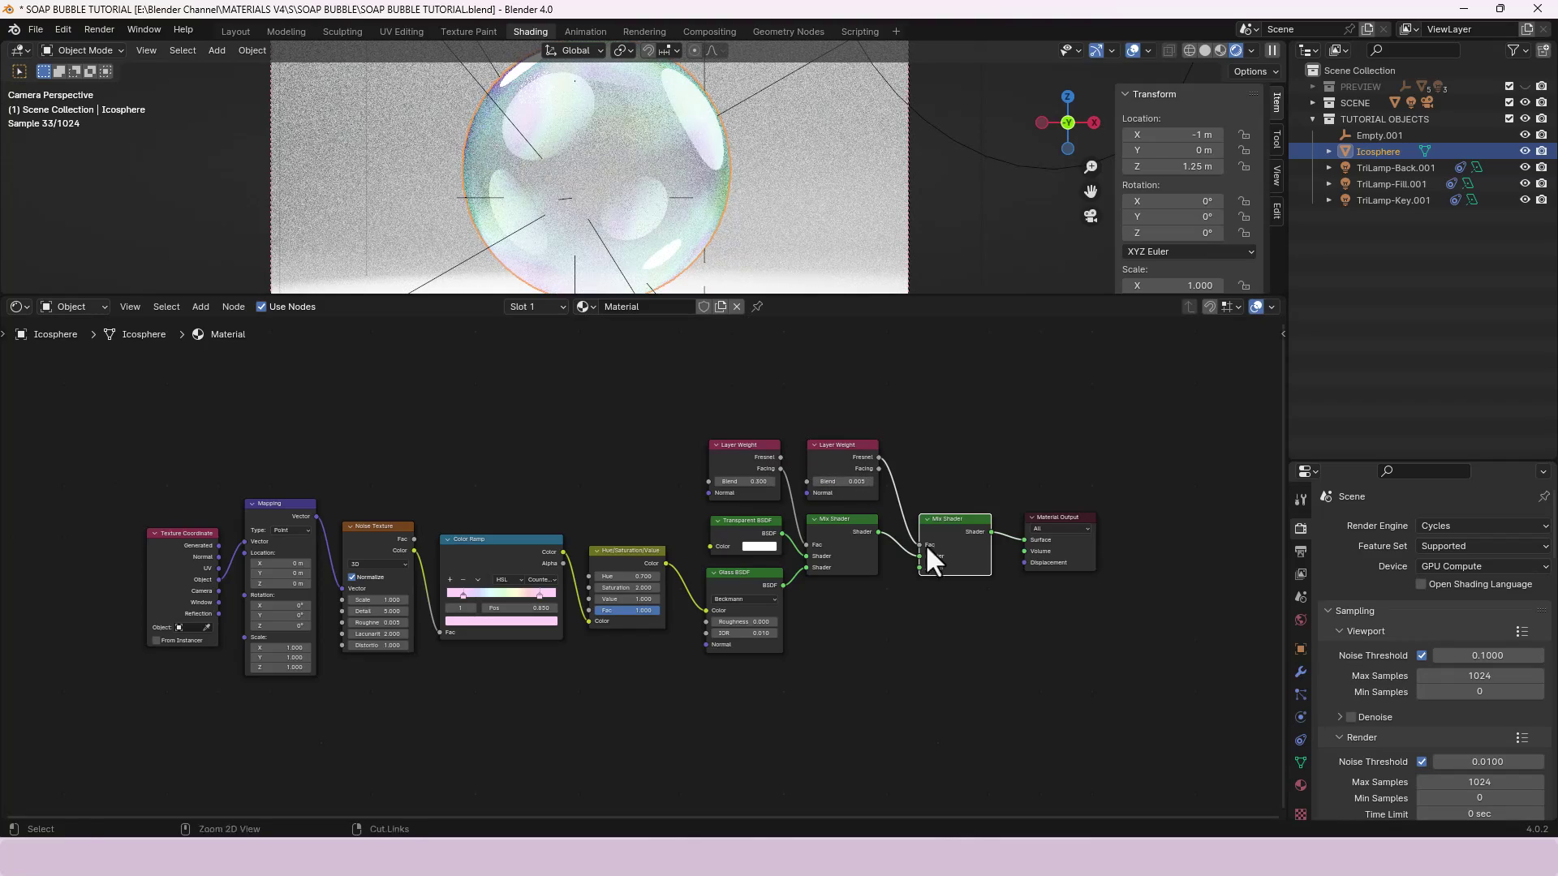
- Hide the viewport overlays to examine the whole rendered bubble without guides
scroll(664, 192, down, 3)
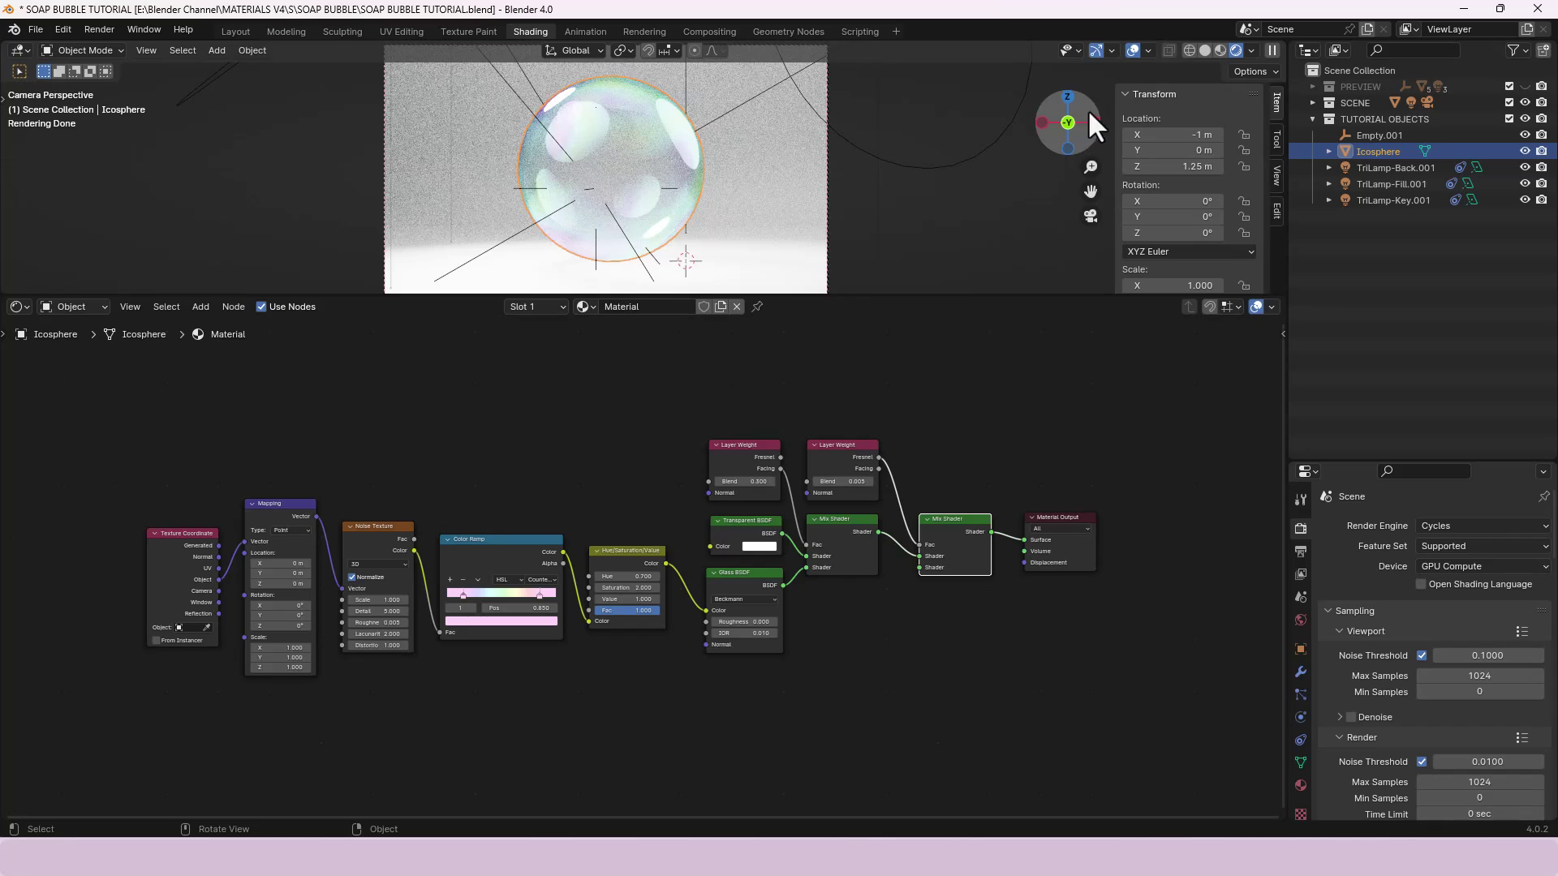
click(1132, 49)
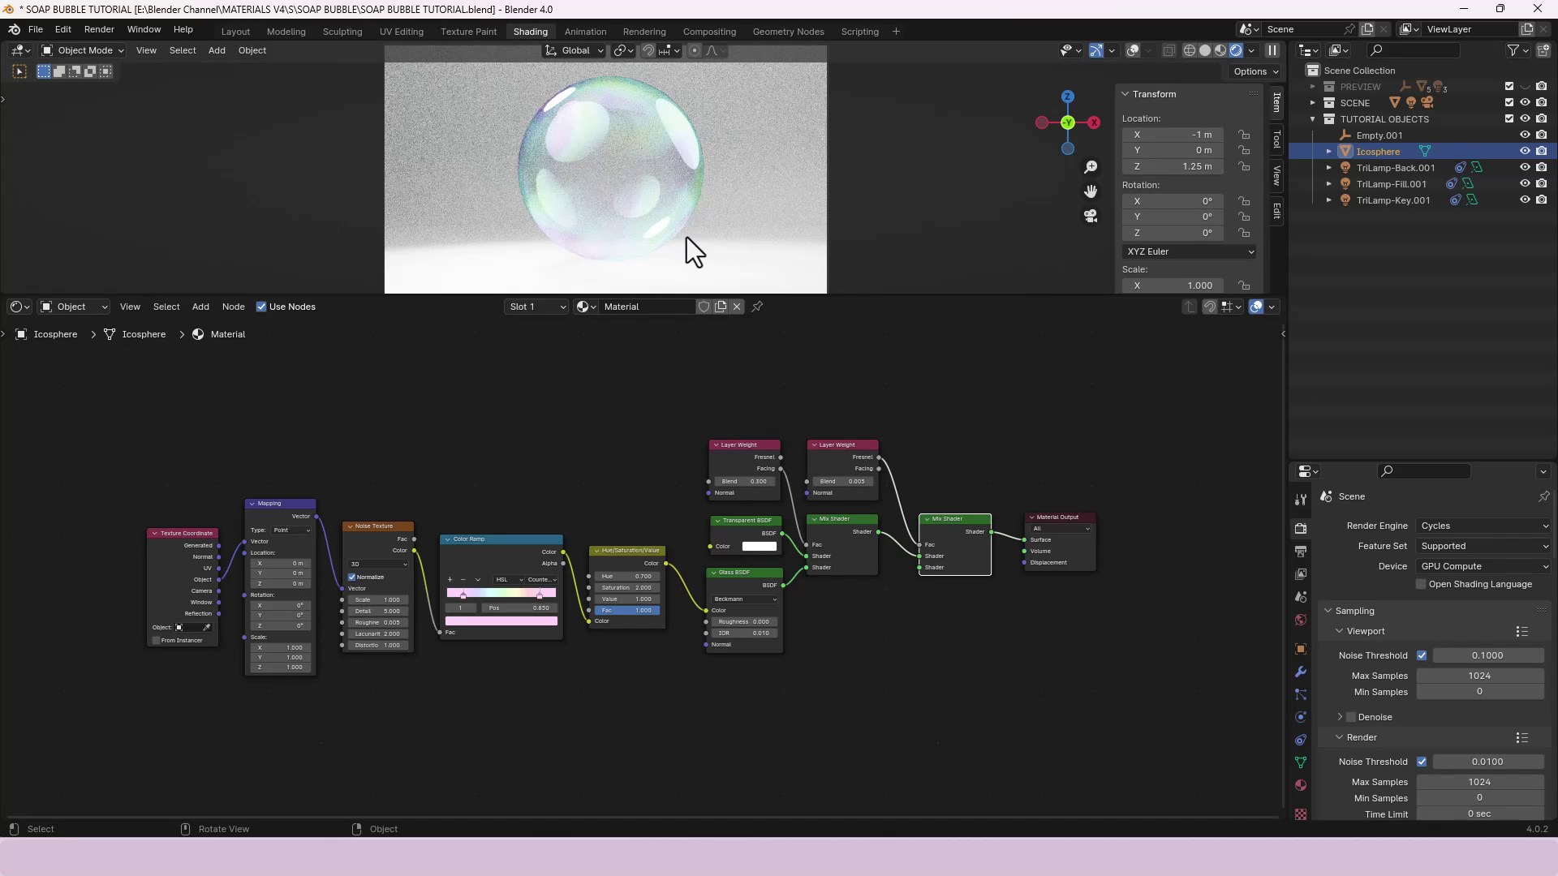
click(1132, 50)
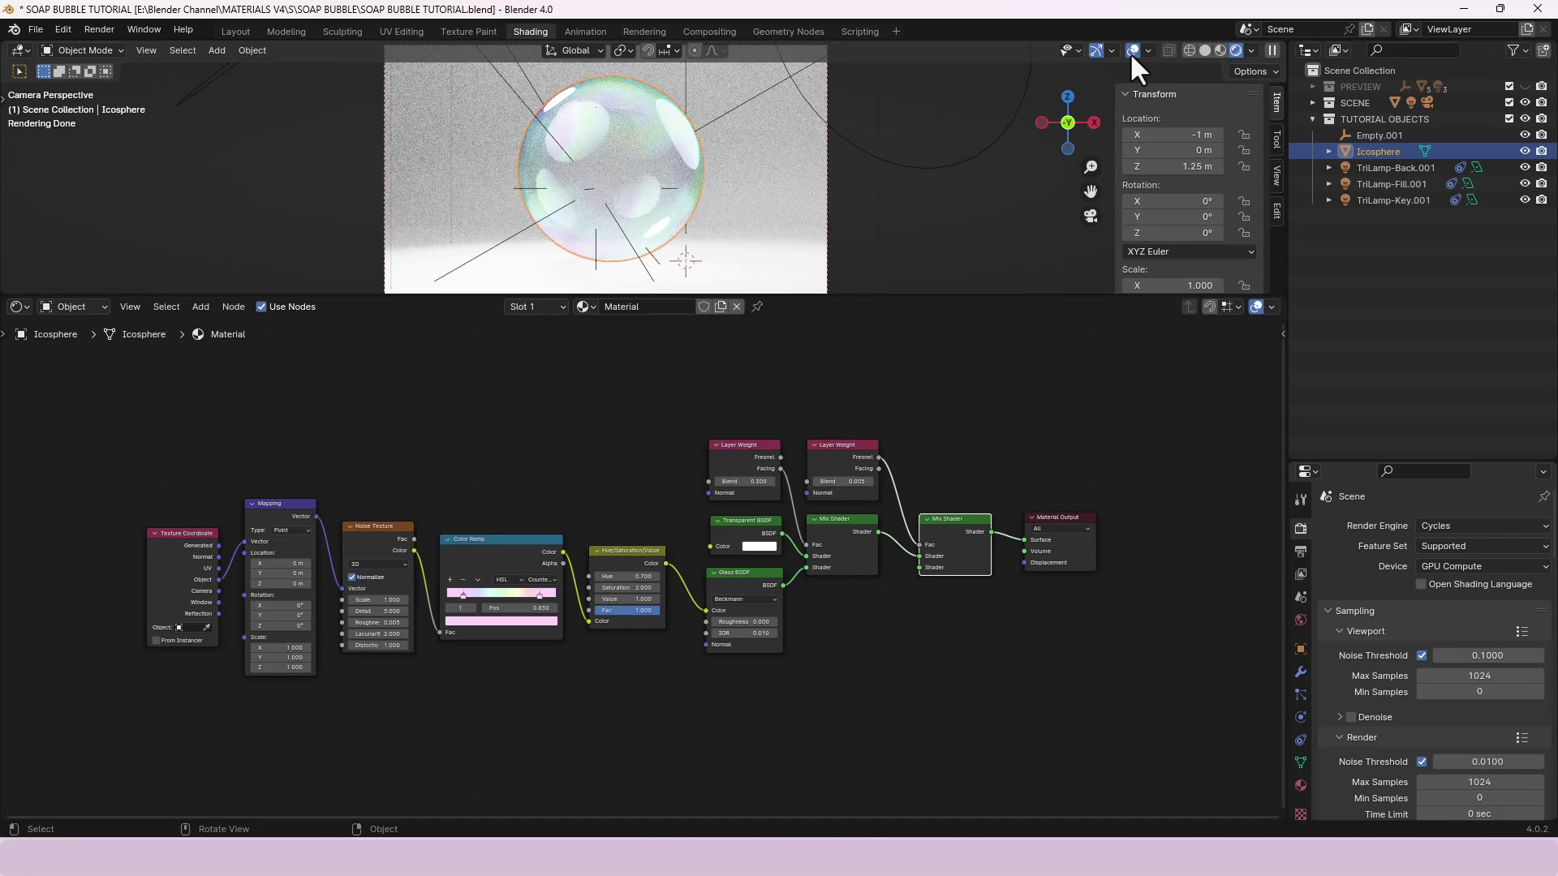
click(1131, 50)
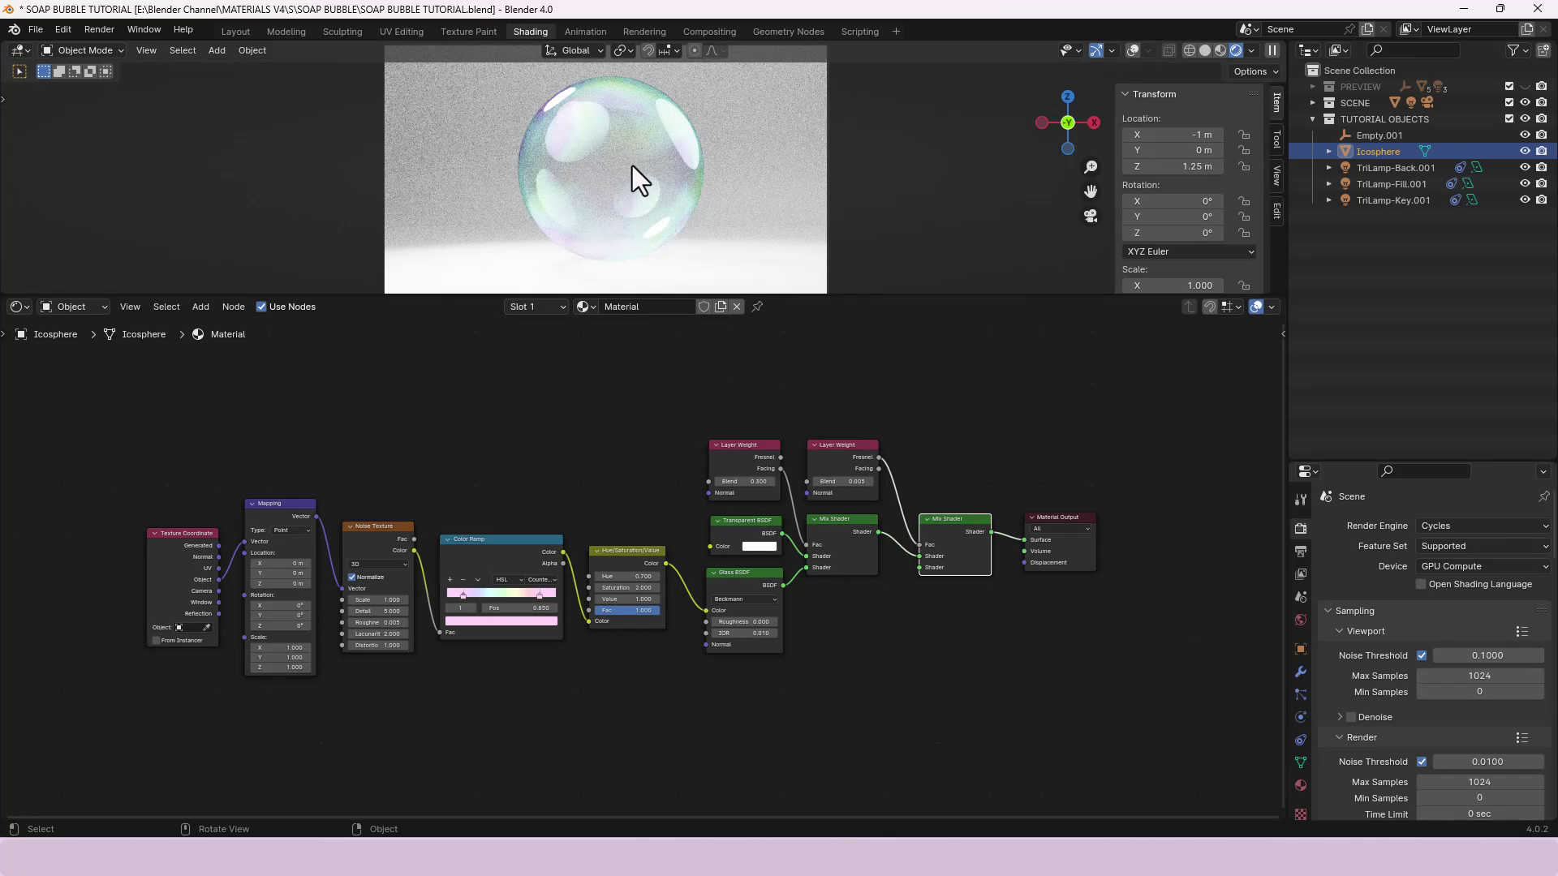
- Duplicate the icosphere and move the copy about 1.07 m along X and about 3.03 m along Y
key(shift+d)
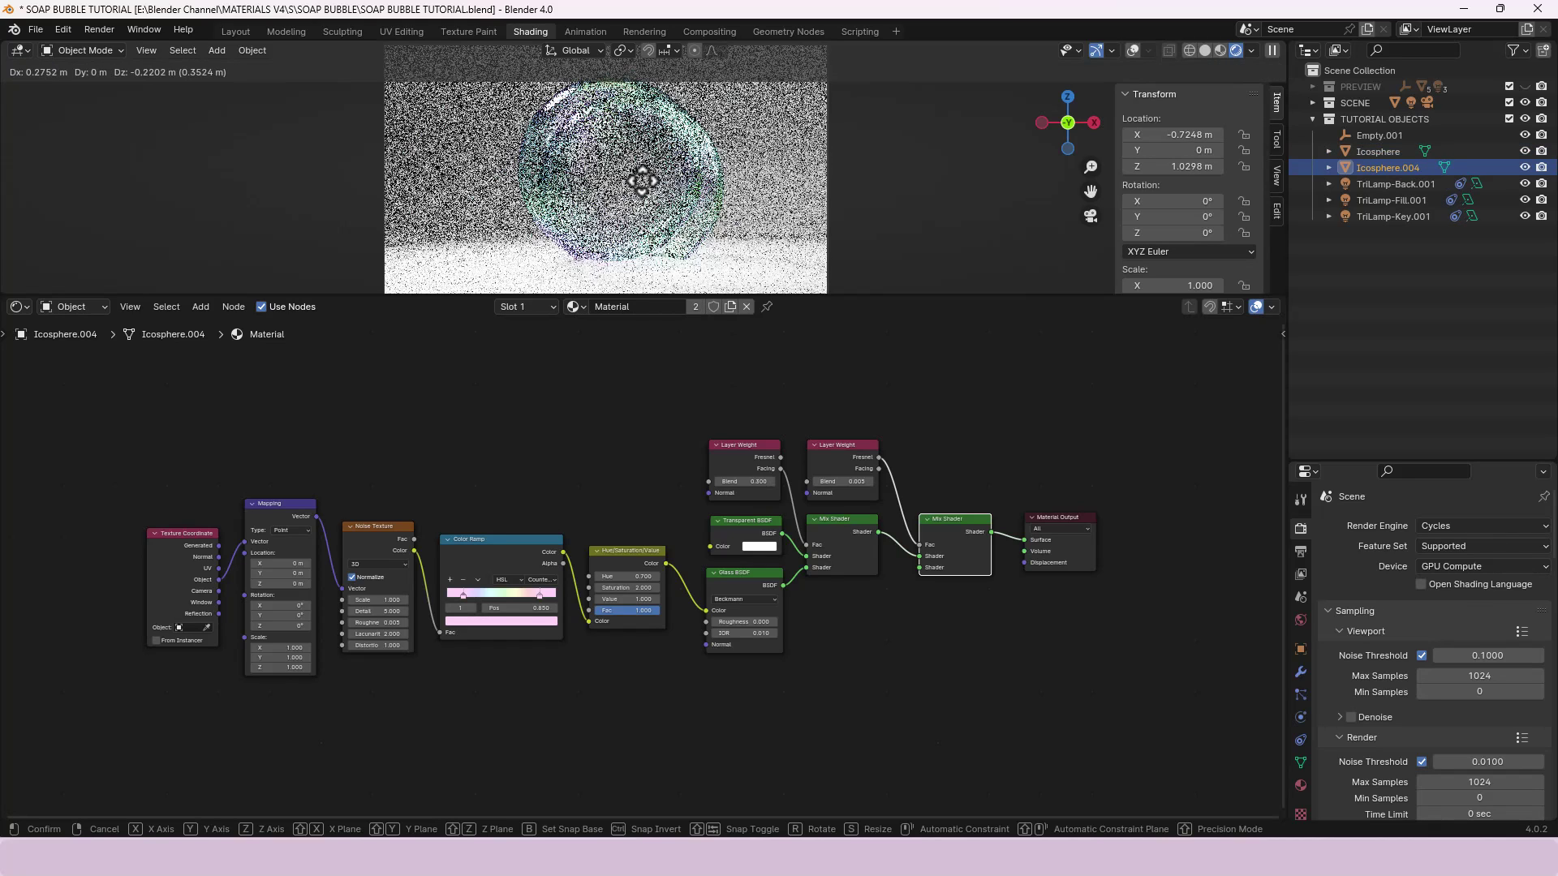
right_click(699, 163)
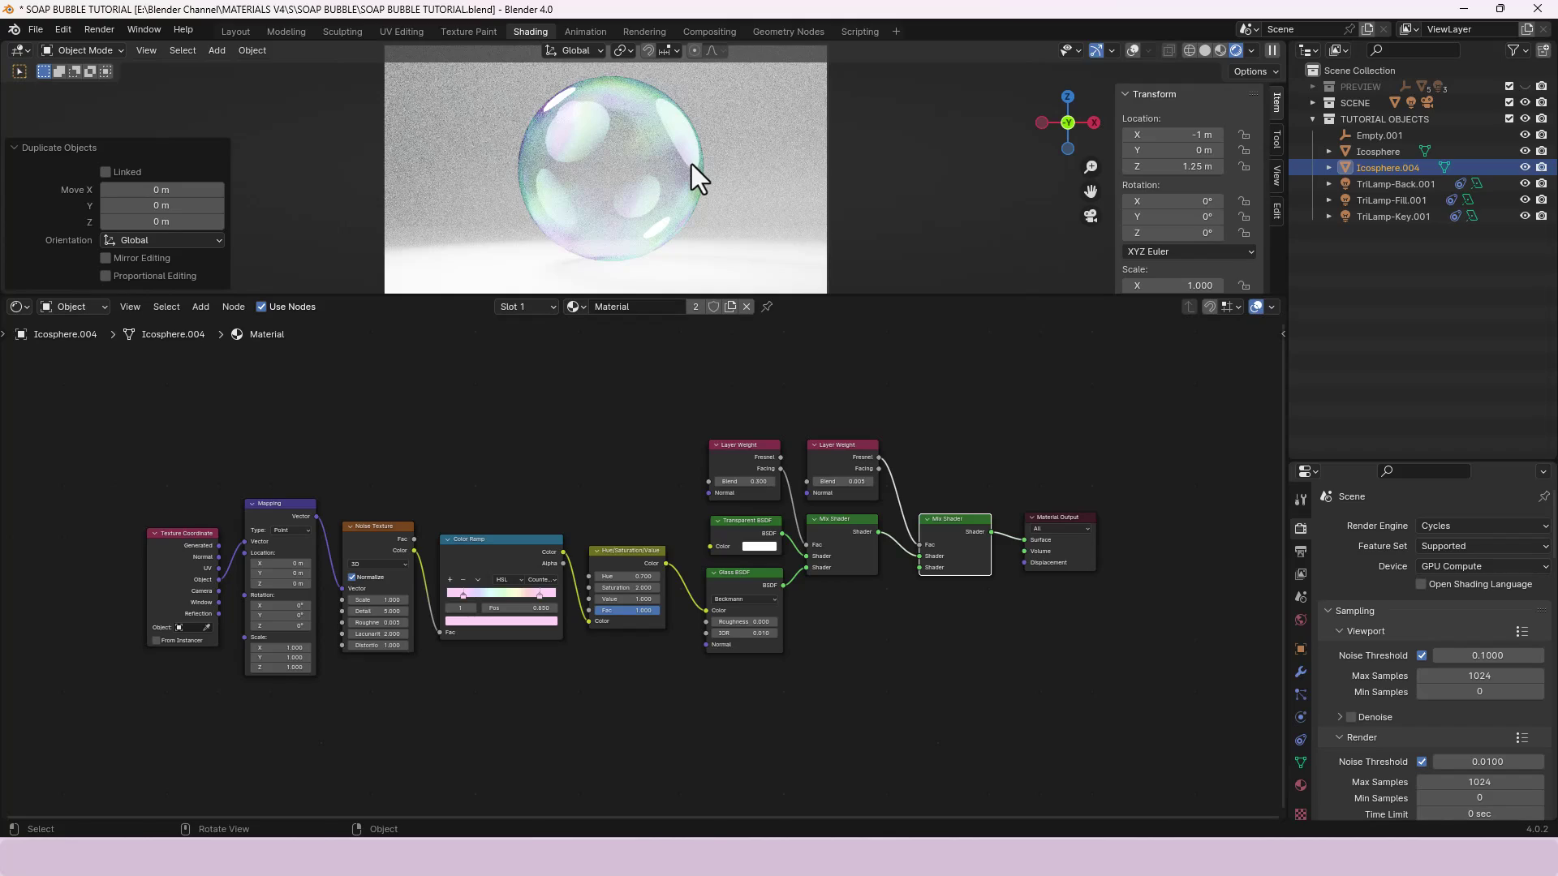
key(g)
key(x)
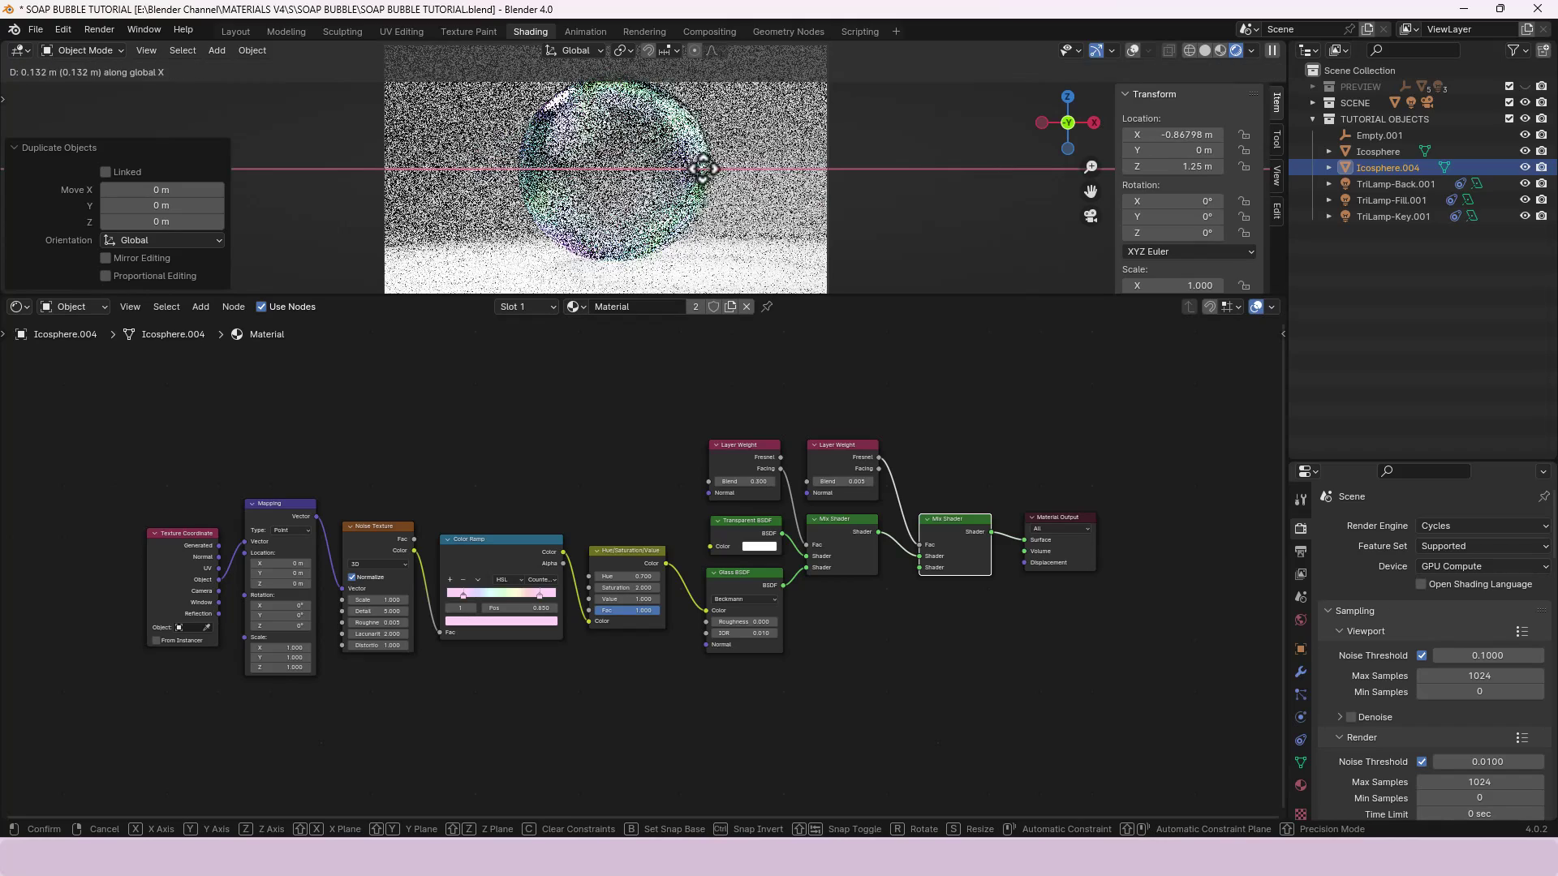
click(768, 170)
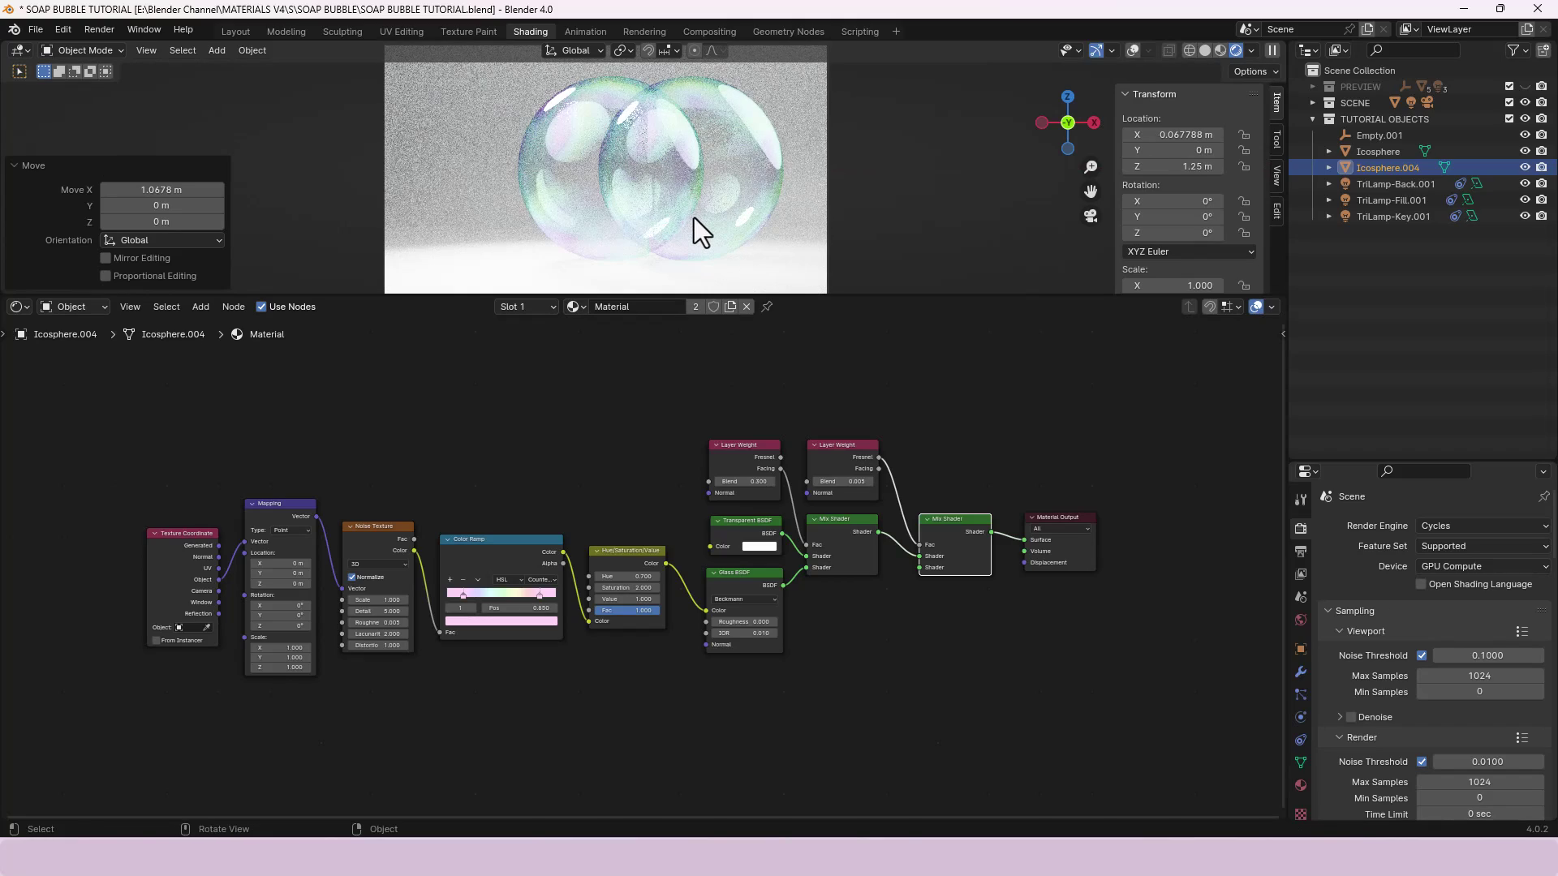
key(g)
key(y)
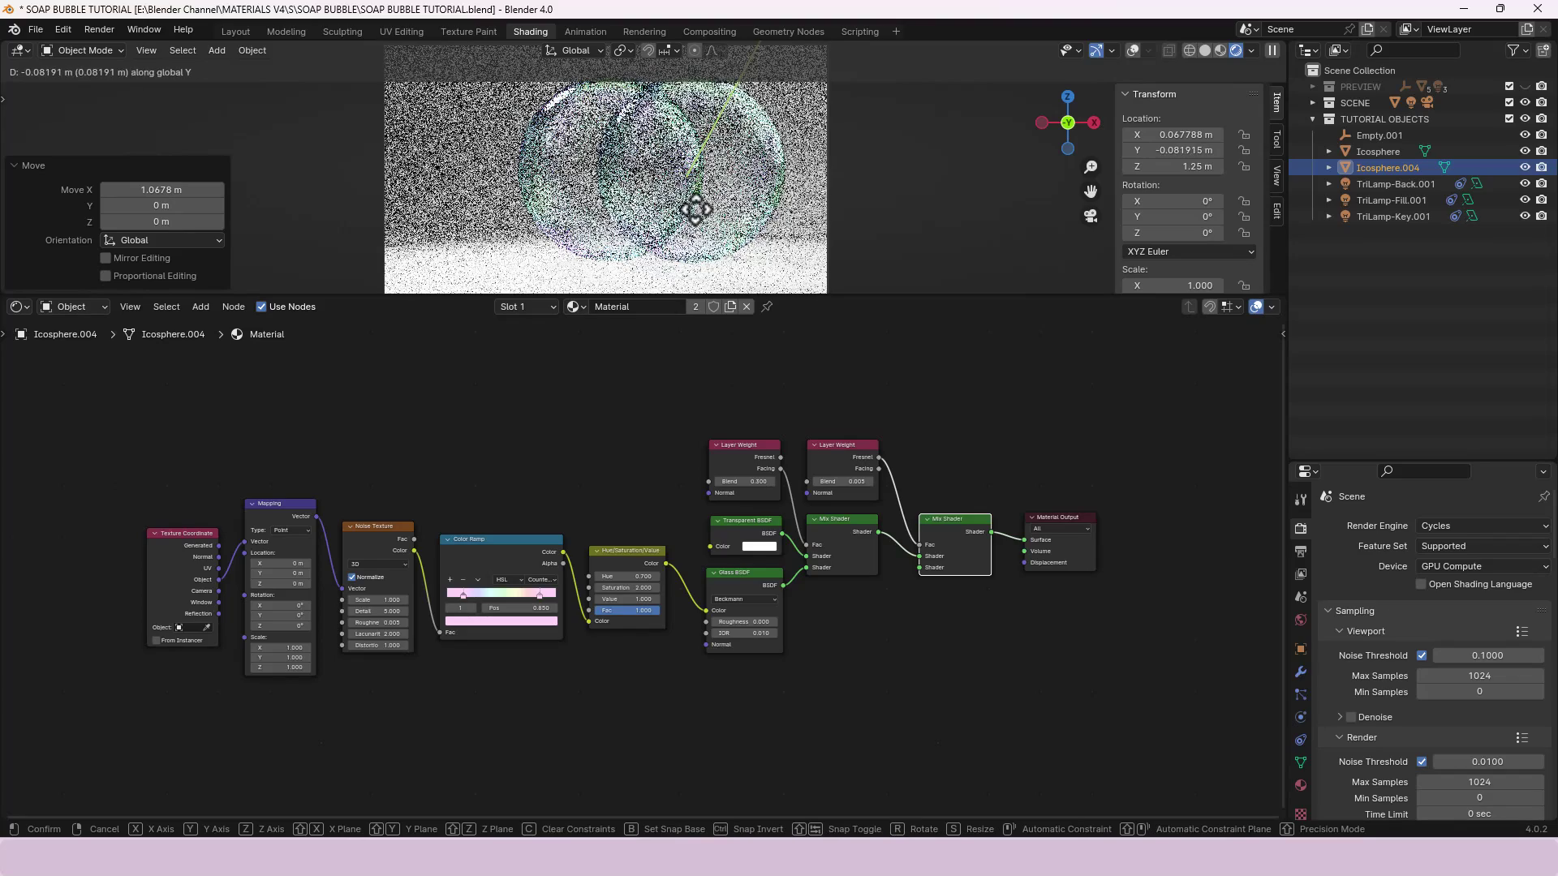
click(553, 282)
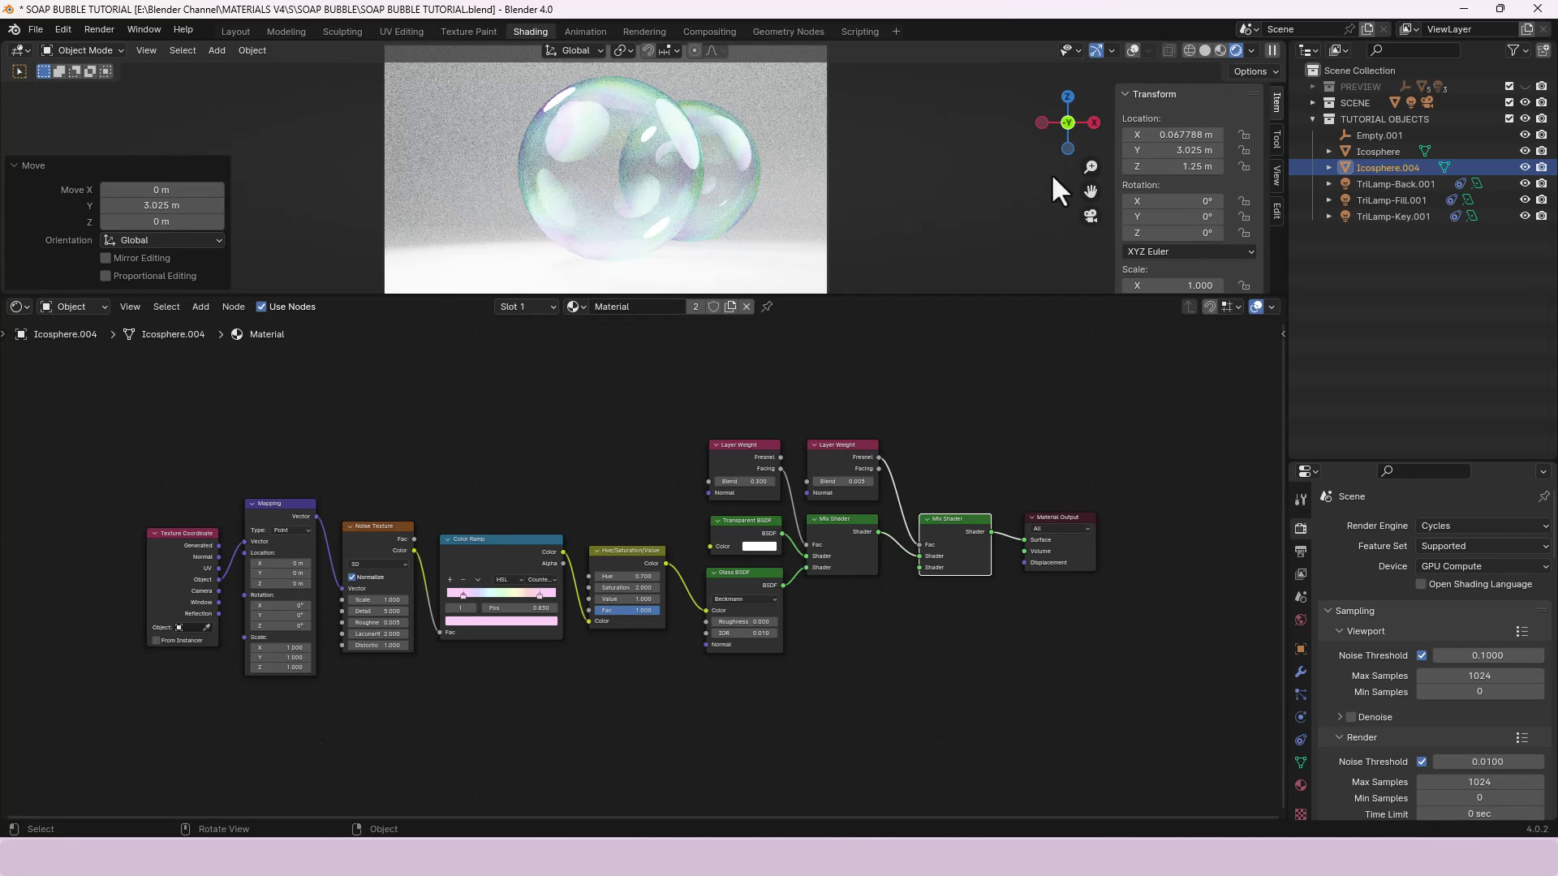
- Show the viewport overlays again and reposition Empty.001 to about -0.877 m in X and -1.22 m in Y
click(1131, 50)
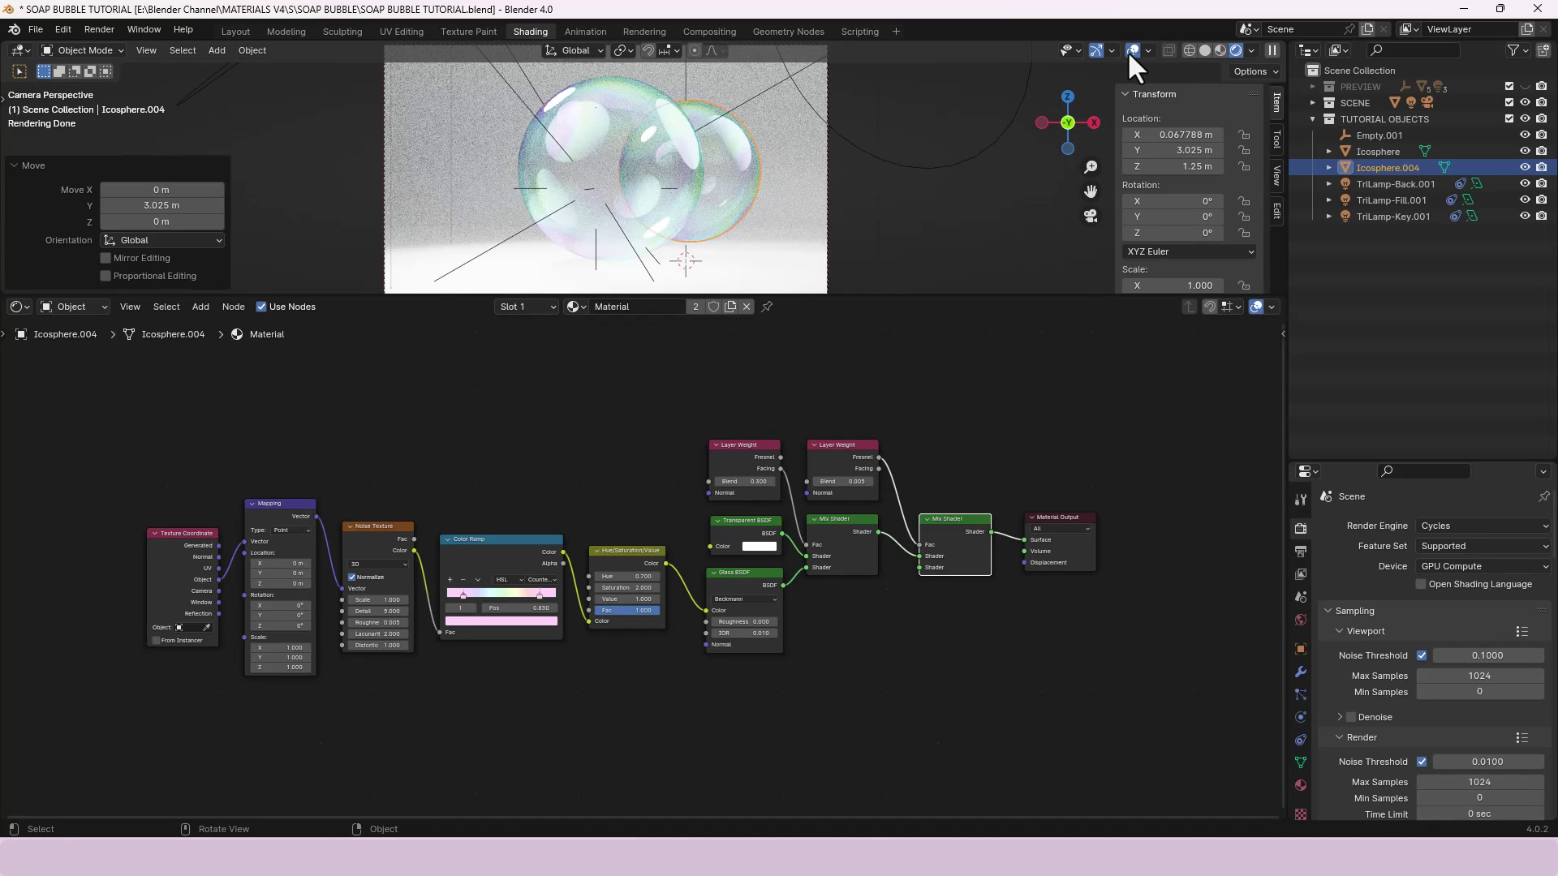
click(1374, 136)
click(1298, 673)
click(1299, 695)
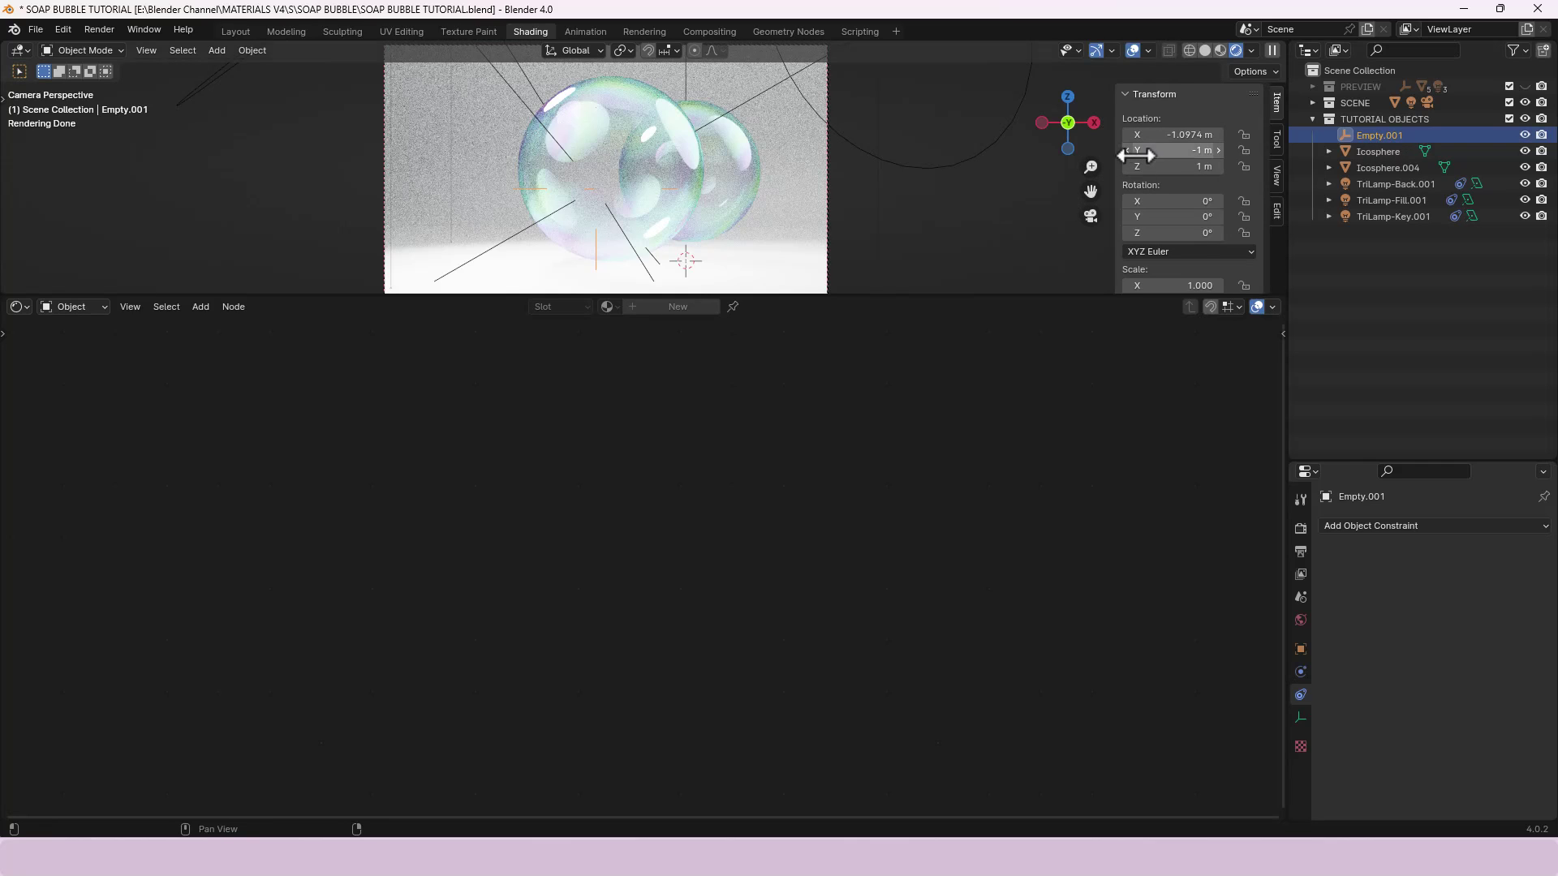
mouse_move(1168, 135)
mouse_down()
mouse_move(1205, 135)
mouse_move(1087, 135)
mouse_move(1194, 134)
mouse_up()
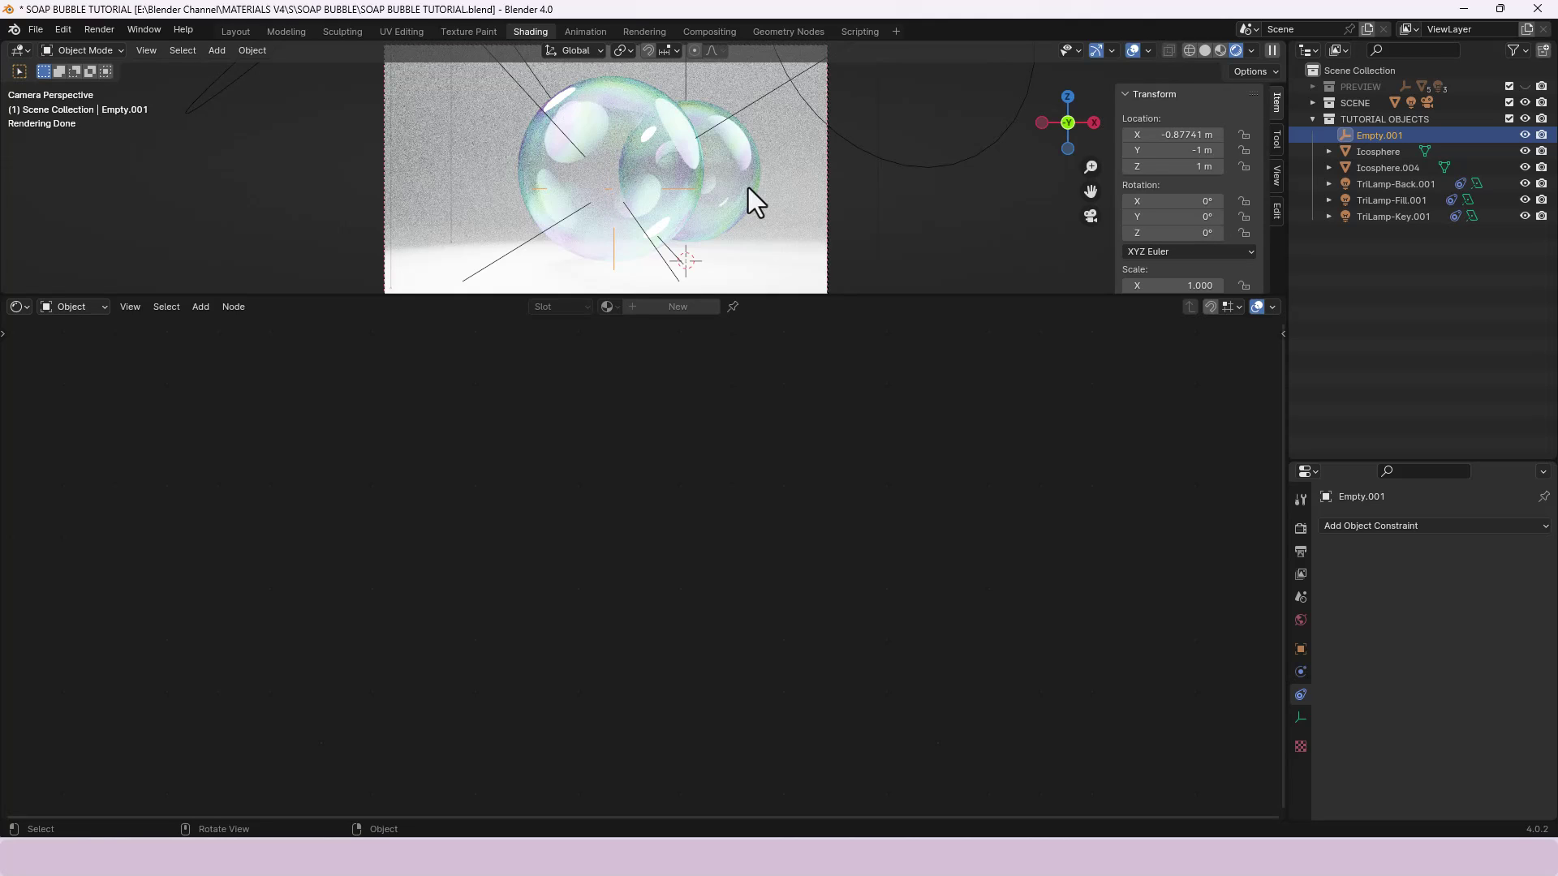
drag(1184, 154, 1274, 154)
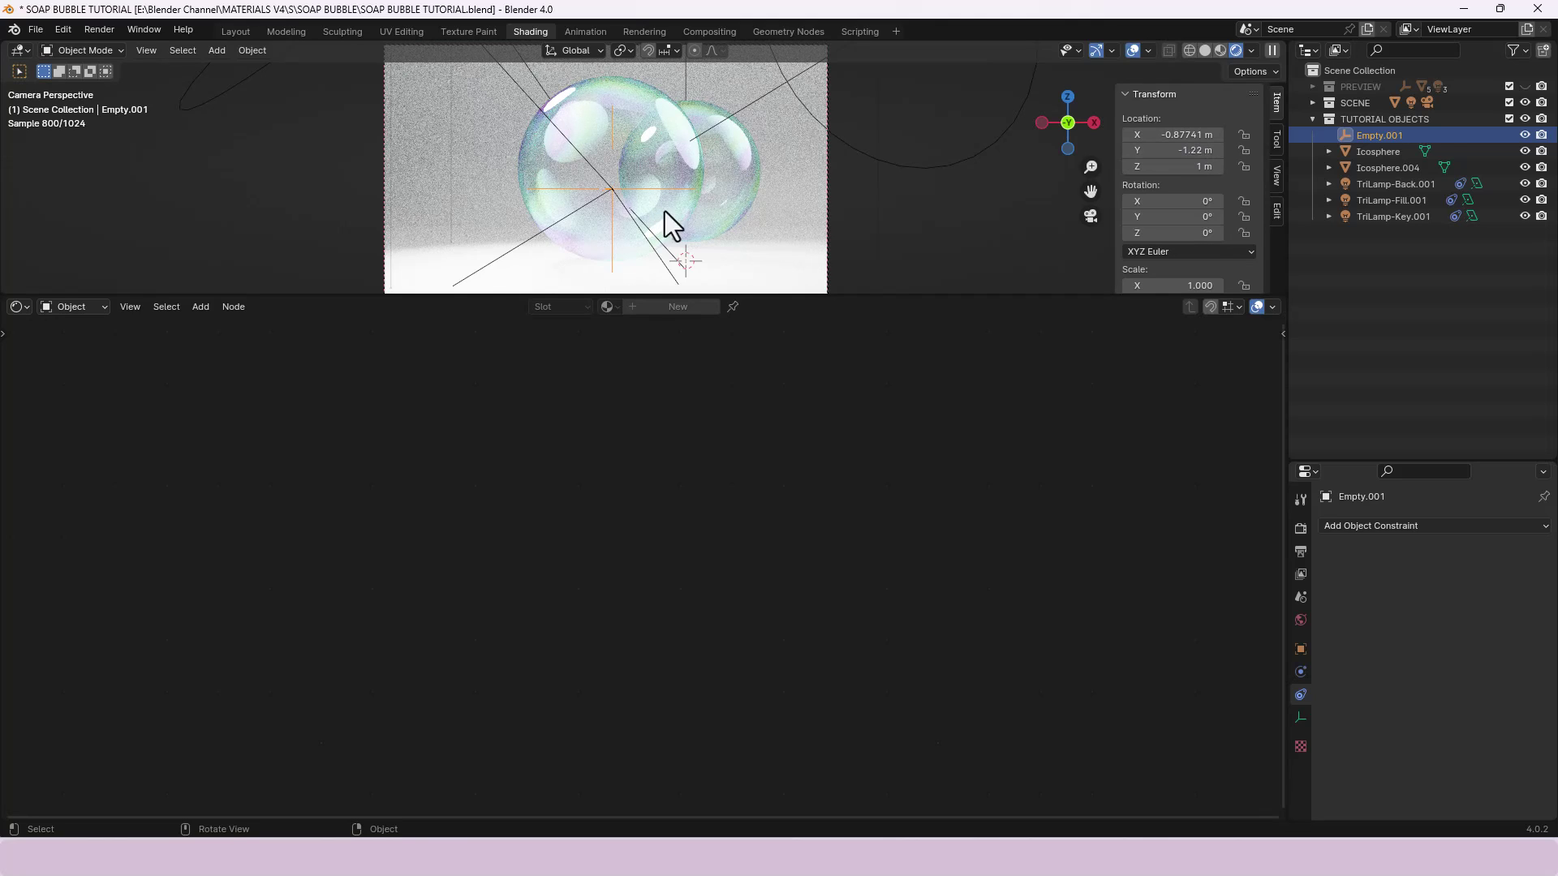
- Render the final image of the two soap bubbles and inspect it up close
click(648, 113)
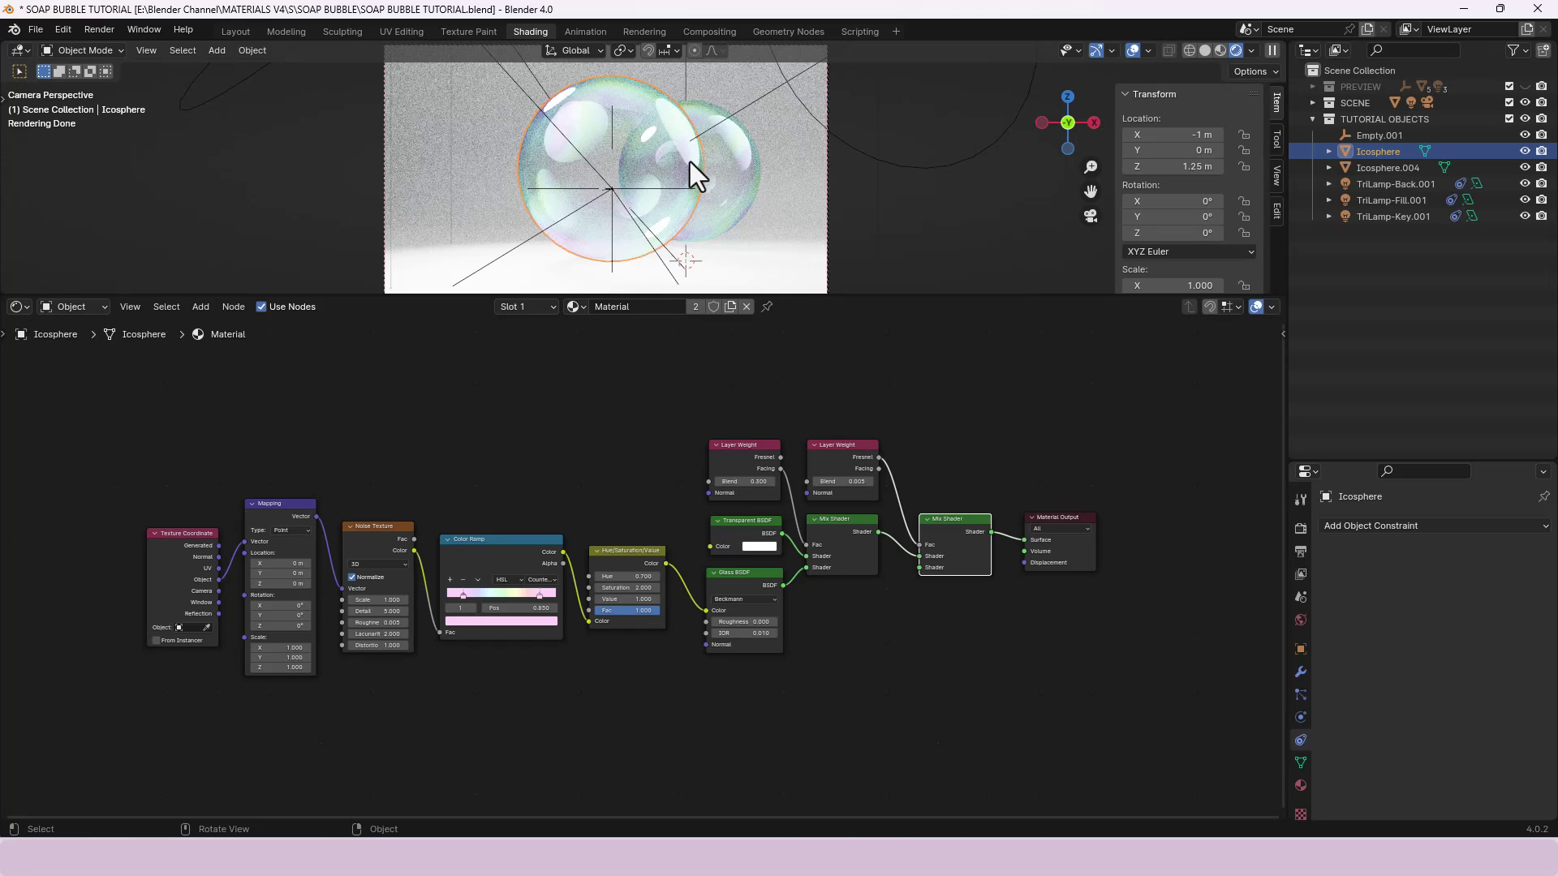
click(90, 31)
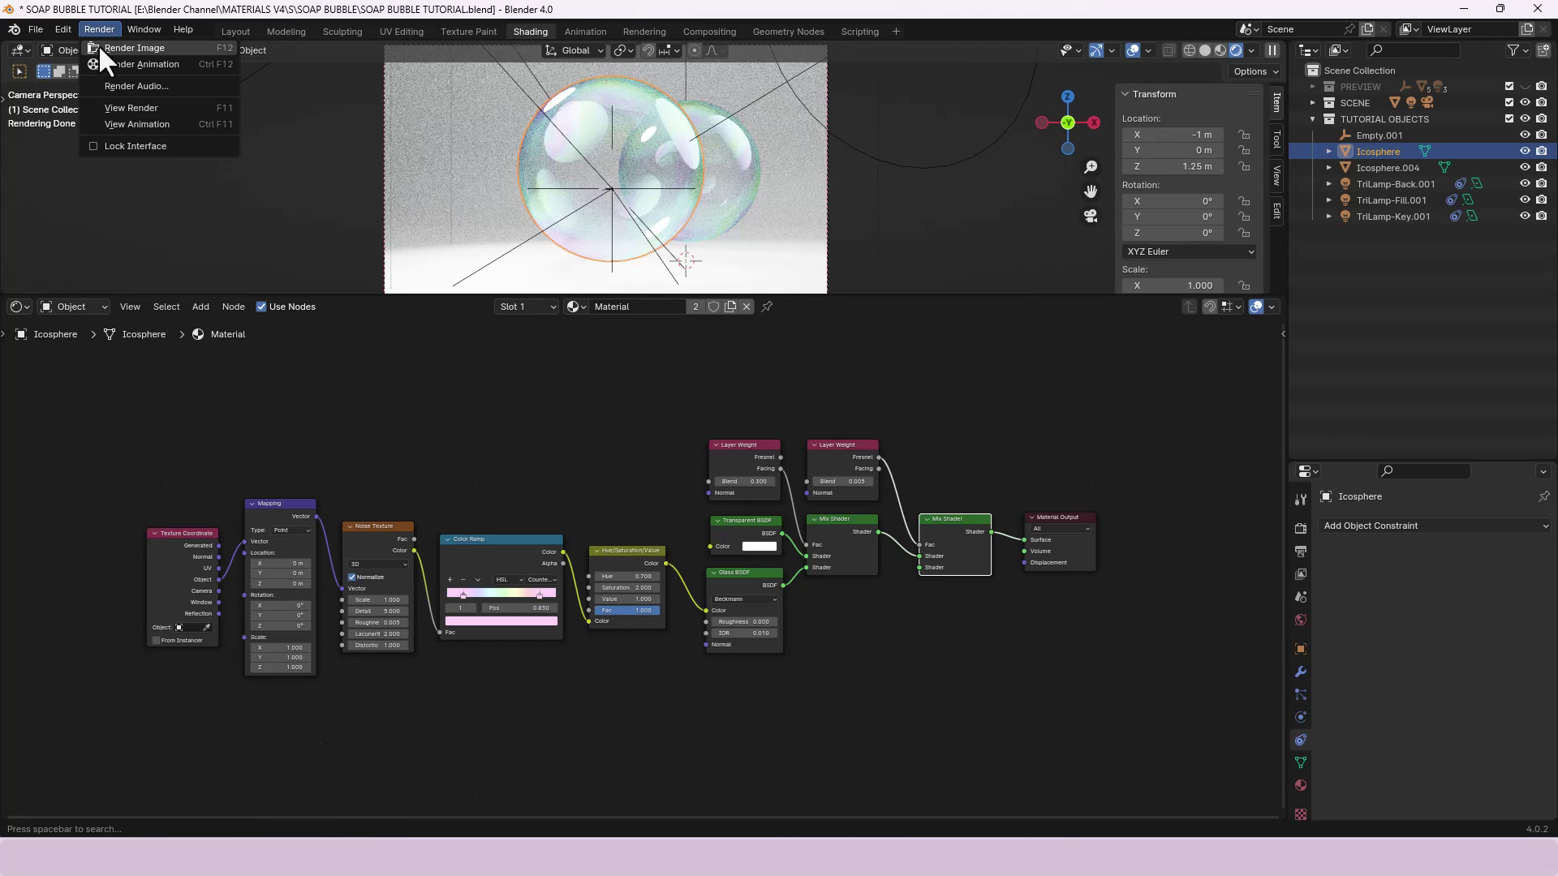
click(99, 45)
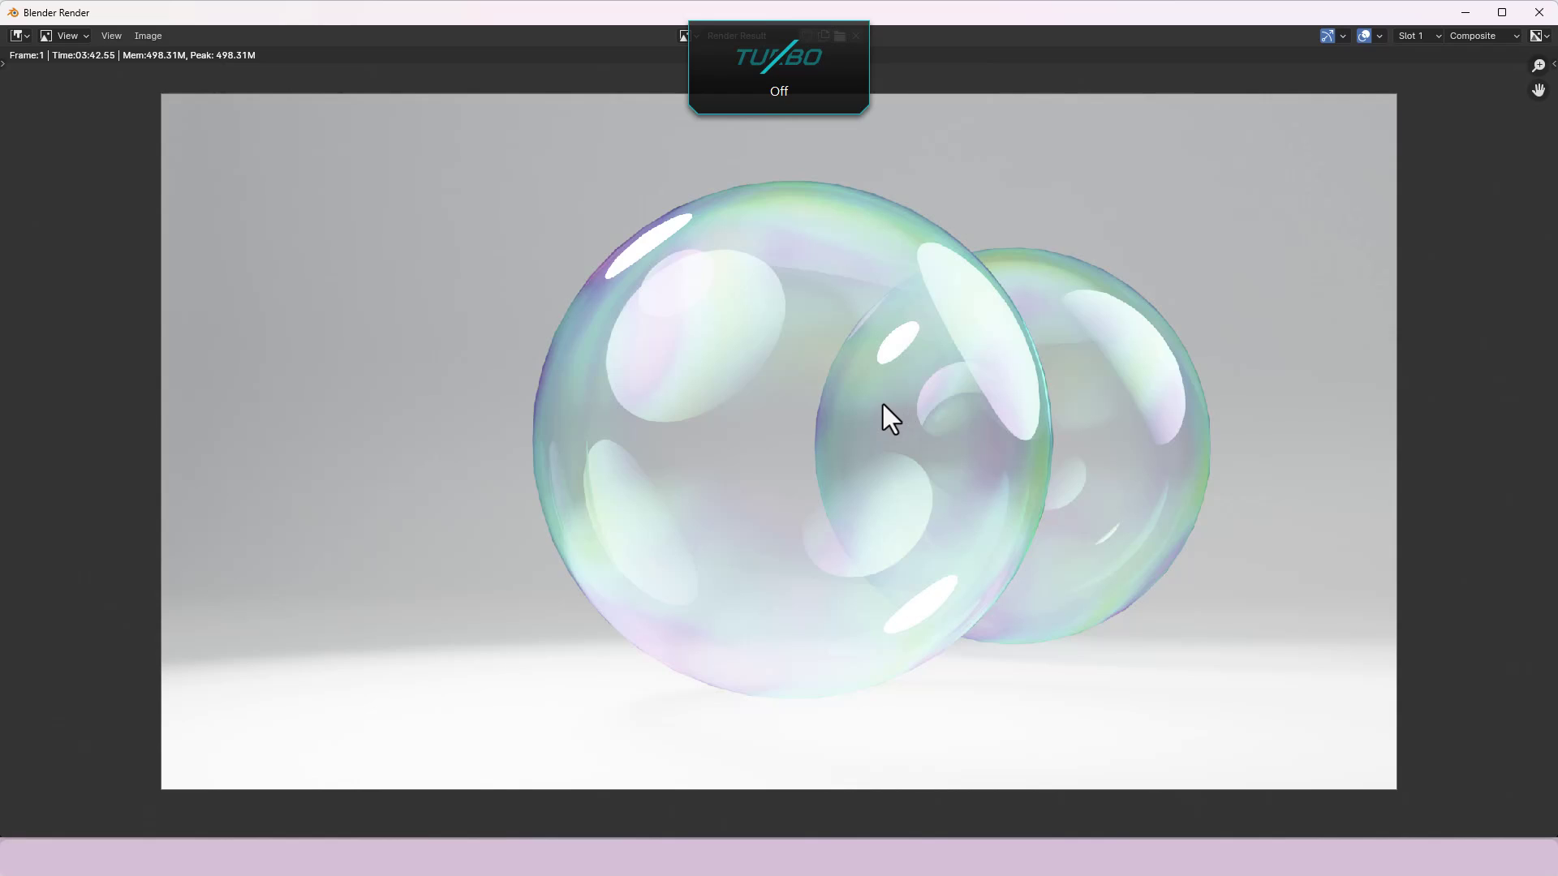
scroll(883, 404, up, 1)
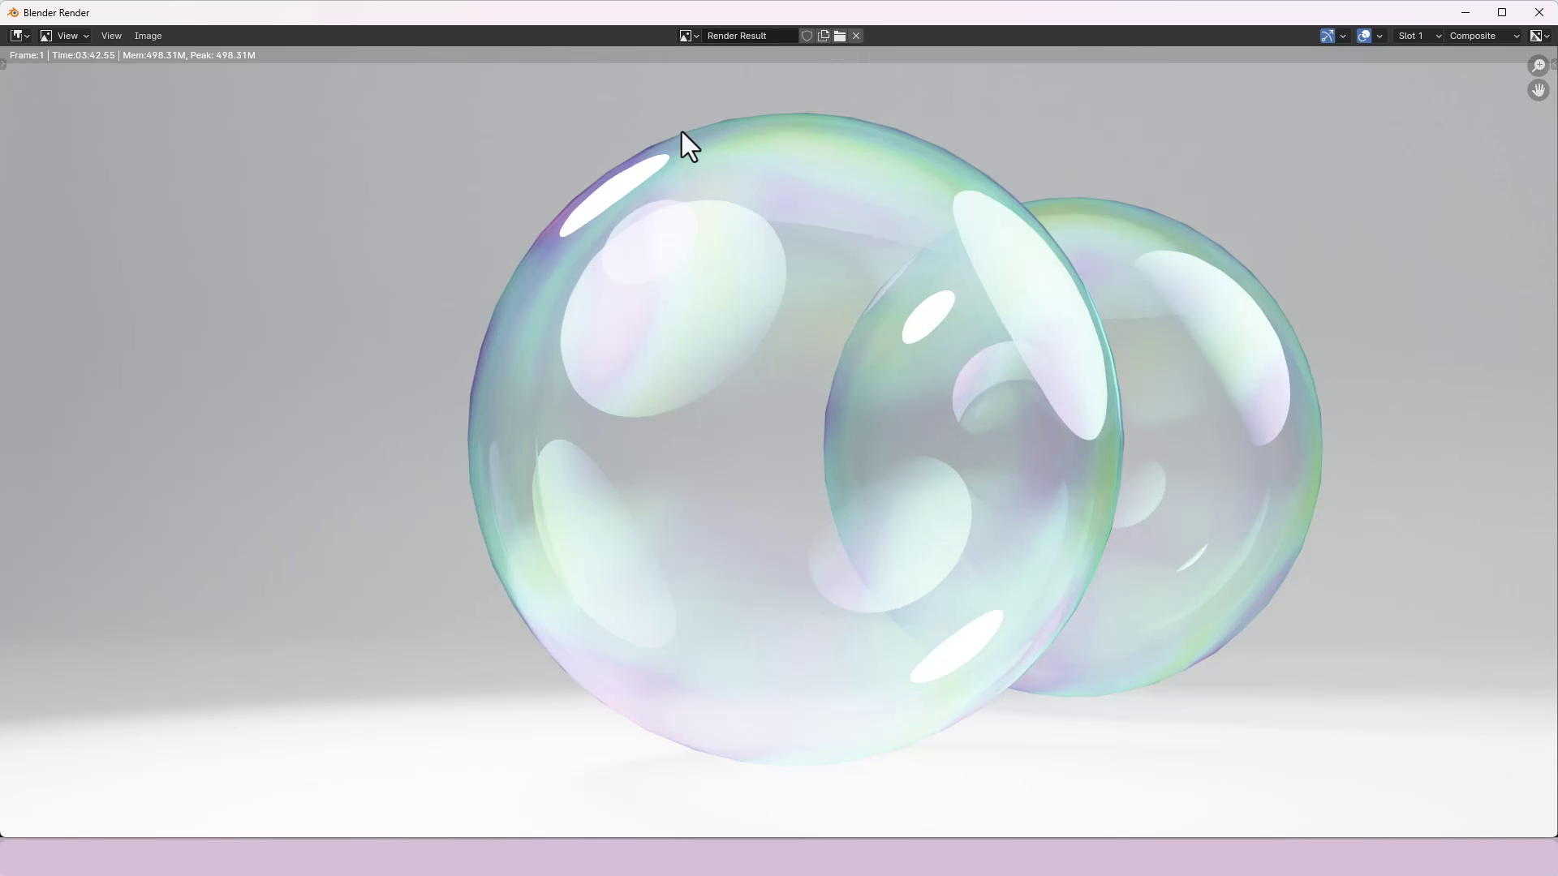